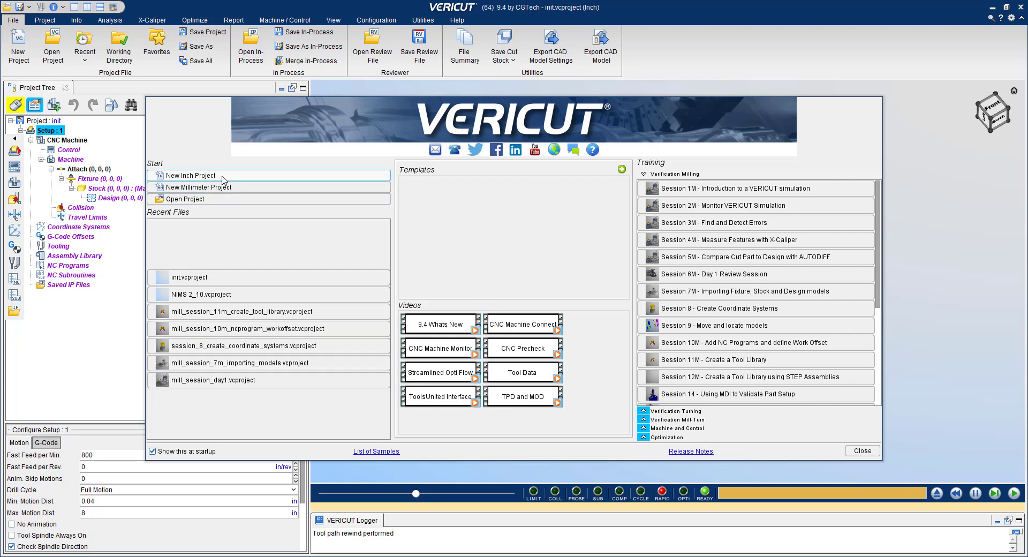
- Create a new inch project and load the control file fan30im.ctl from the Vericut folder's Template Control Files
click(224, 177)
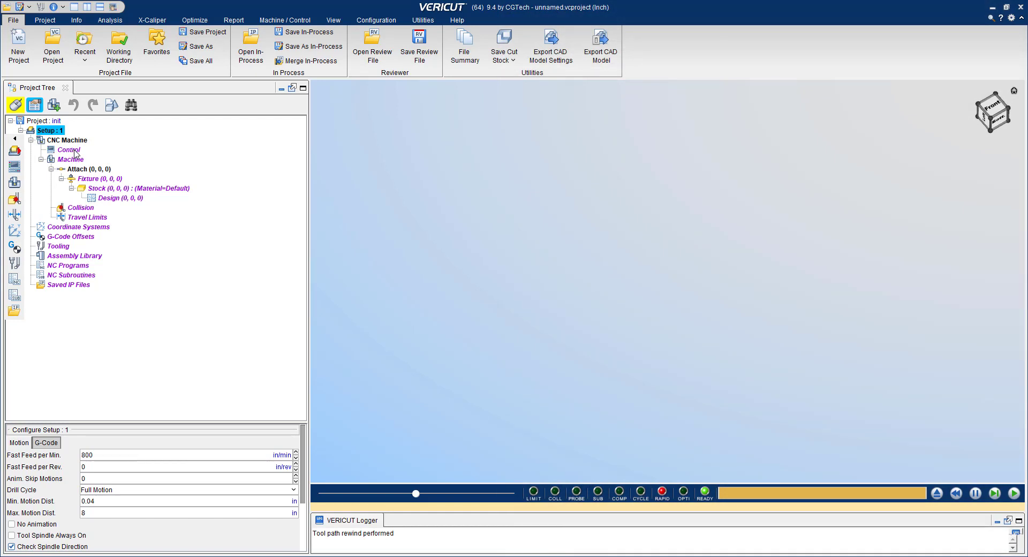
click(70, 150)
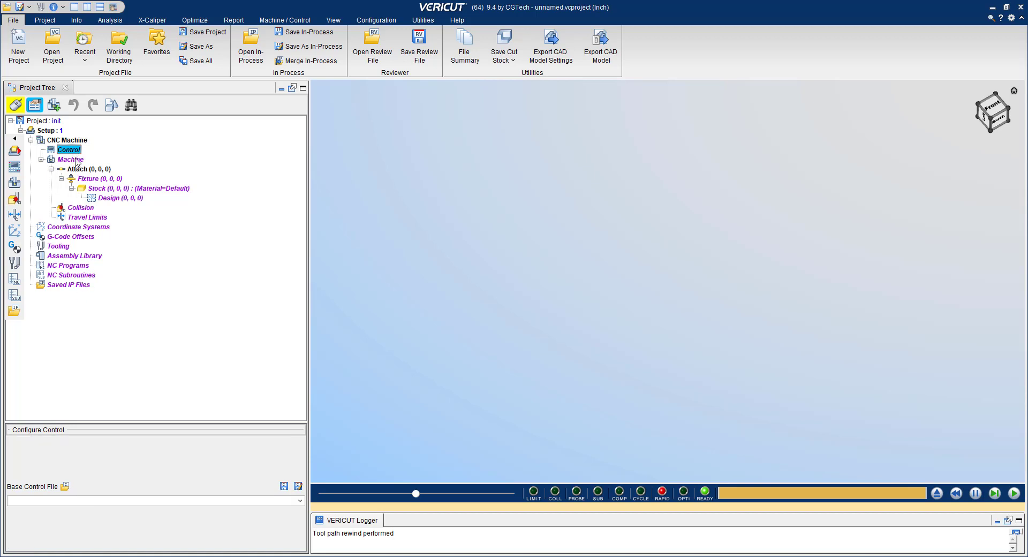
right_click(78, 153)
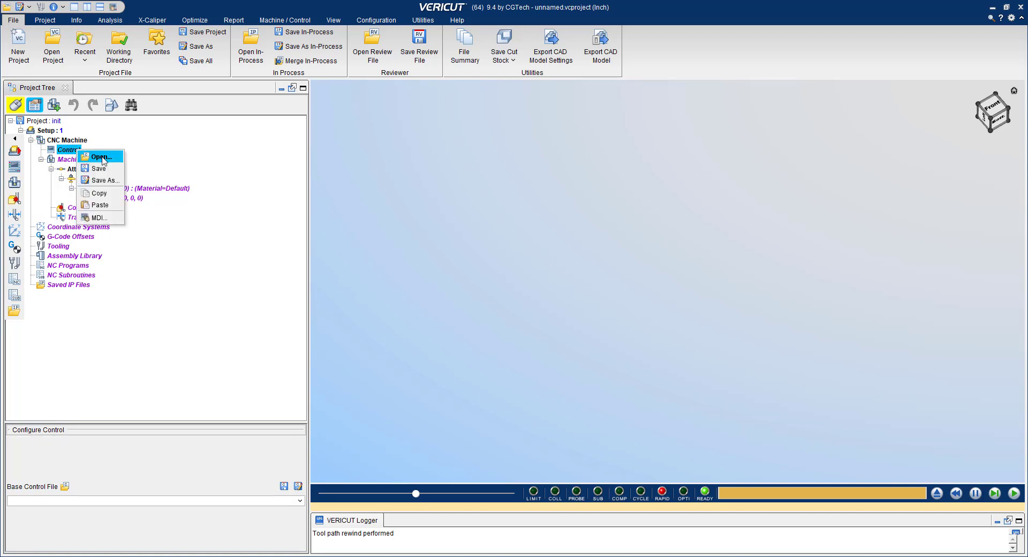
click(65, 487)
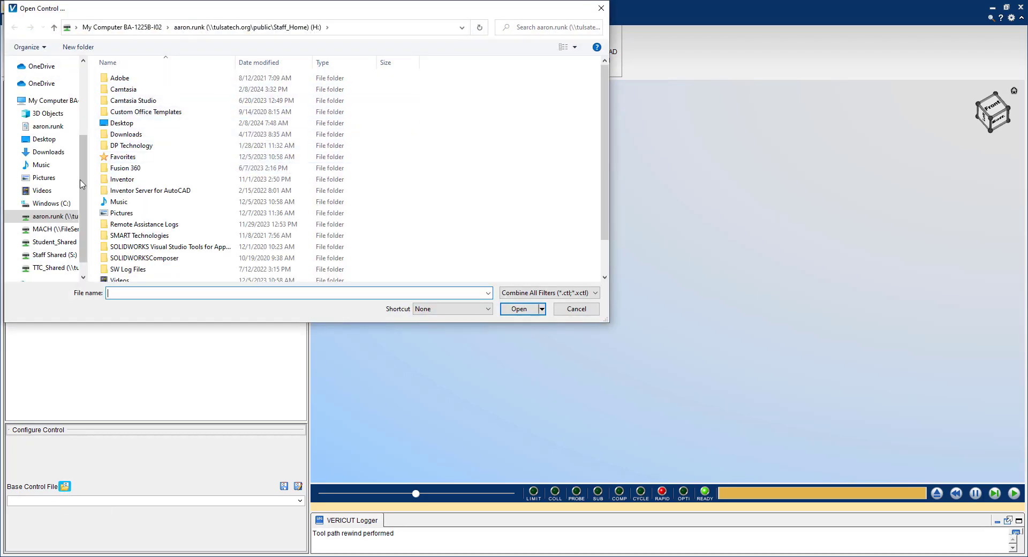
scroll(49, 122, up, 2)
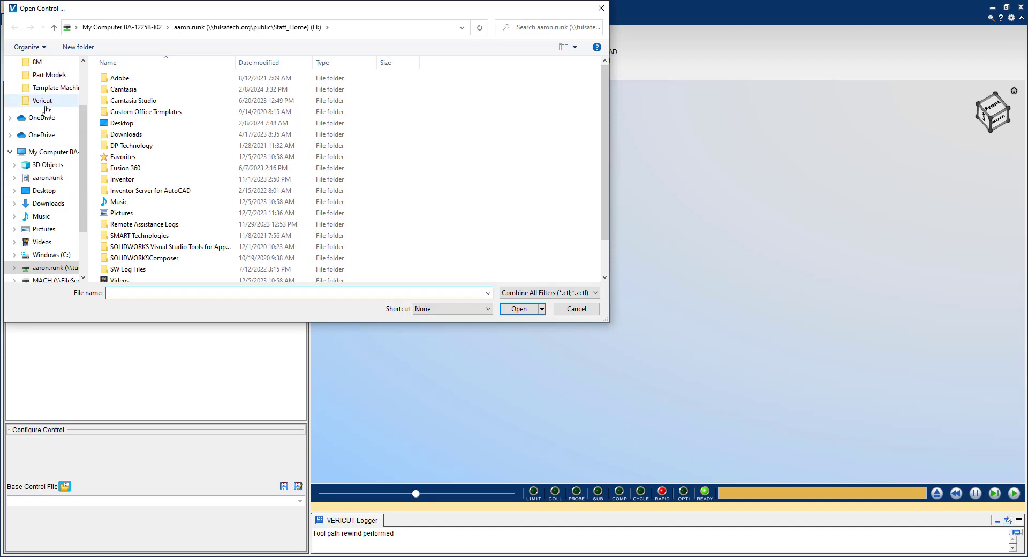
scroll(43, 96, up, 2)
click(43, 84)
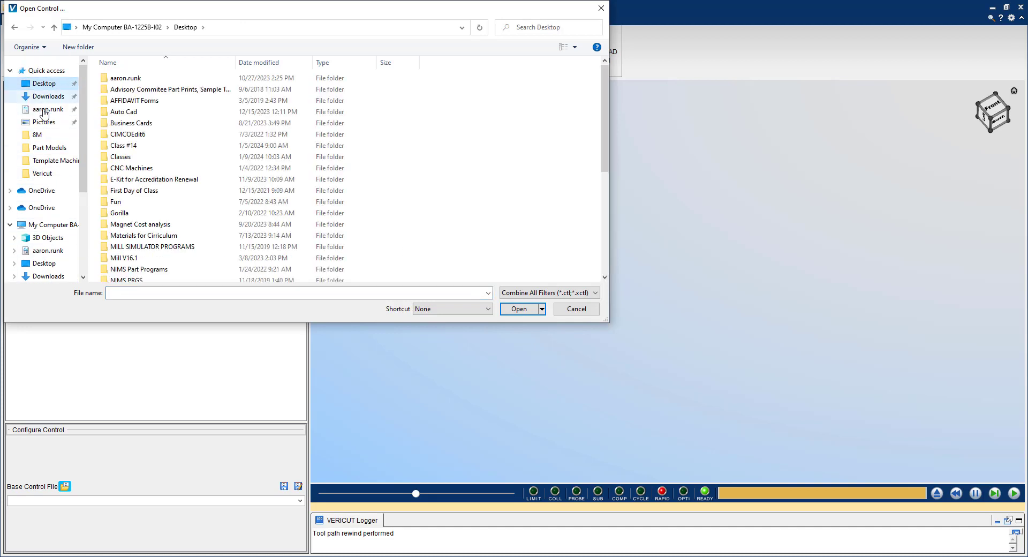
scroll(134, 197, down, 6)
double_click(139, 201)
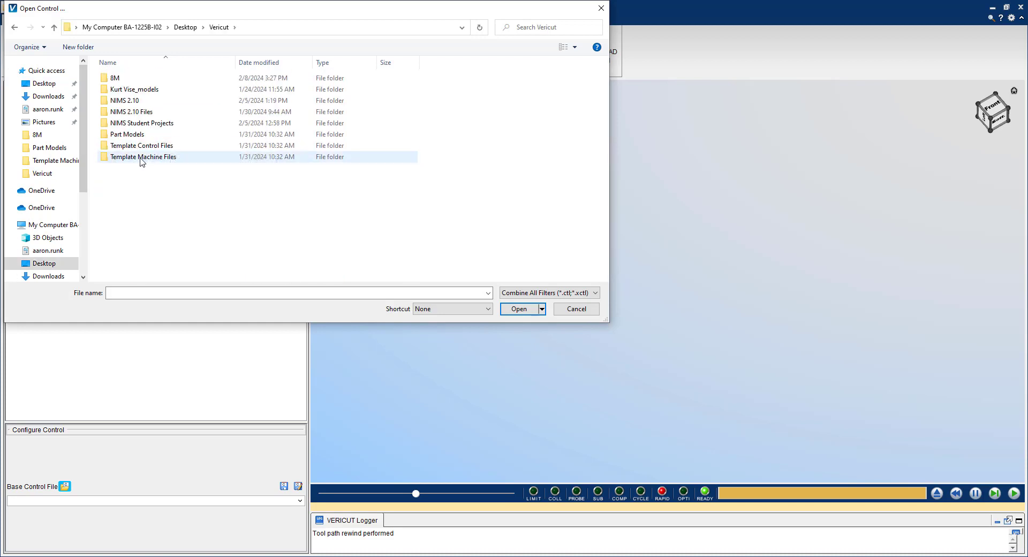
click(167, 150)
double_click(167, 152)
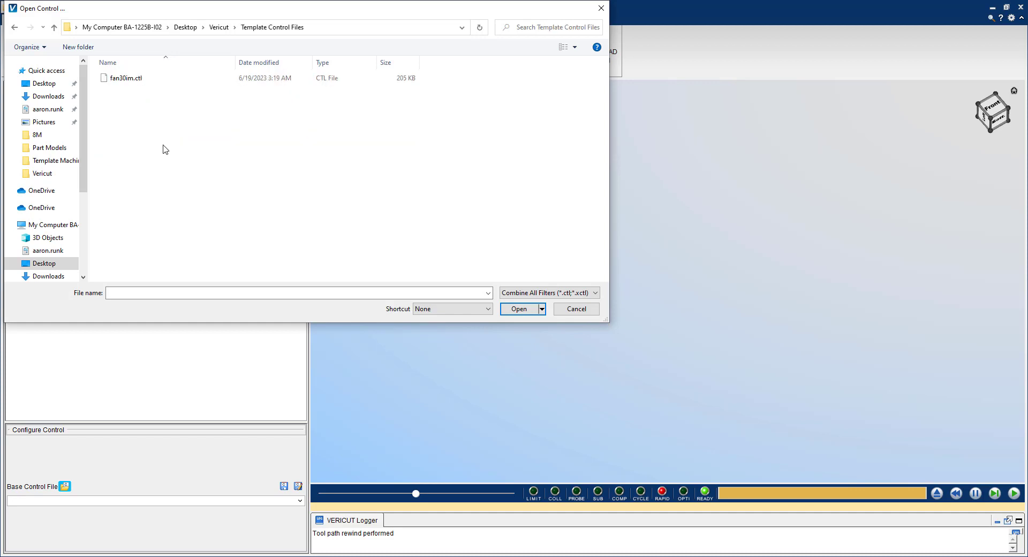
double_click(126, 82)
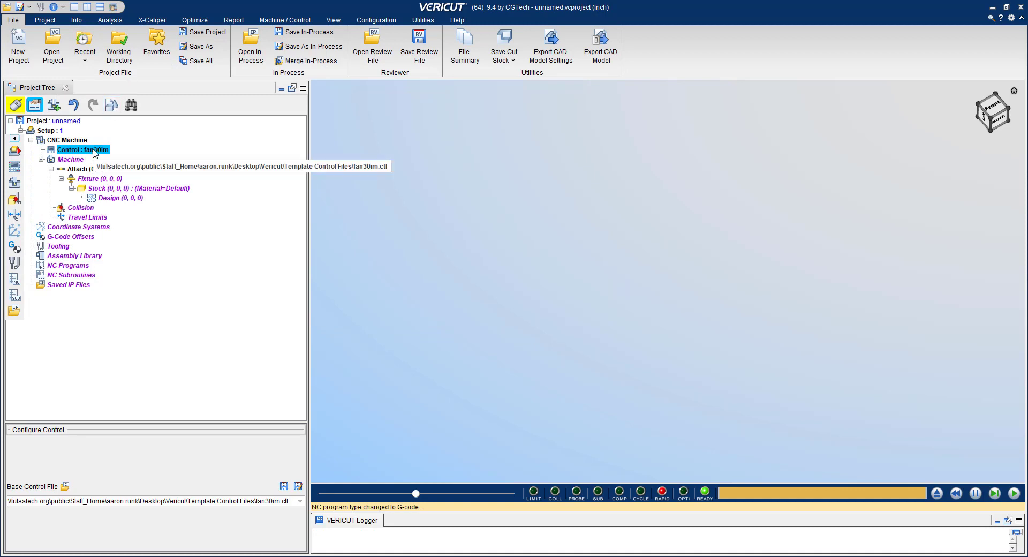
- Load the machine file generic_3ax_vmill.mch from the Vericut folder's Template Machine Files
click(71, 159)
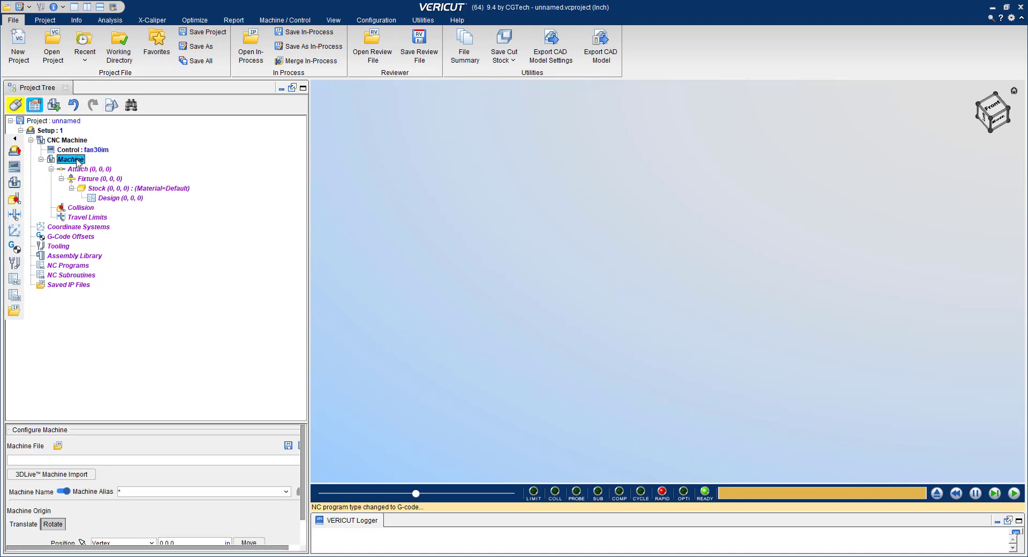
right_click(77, 163)
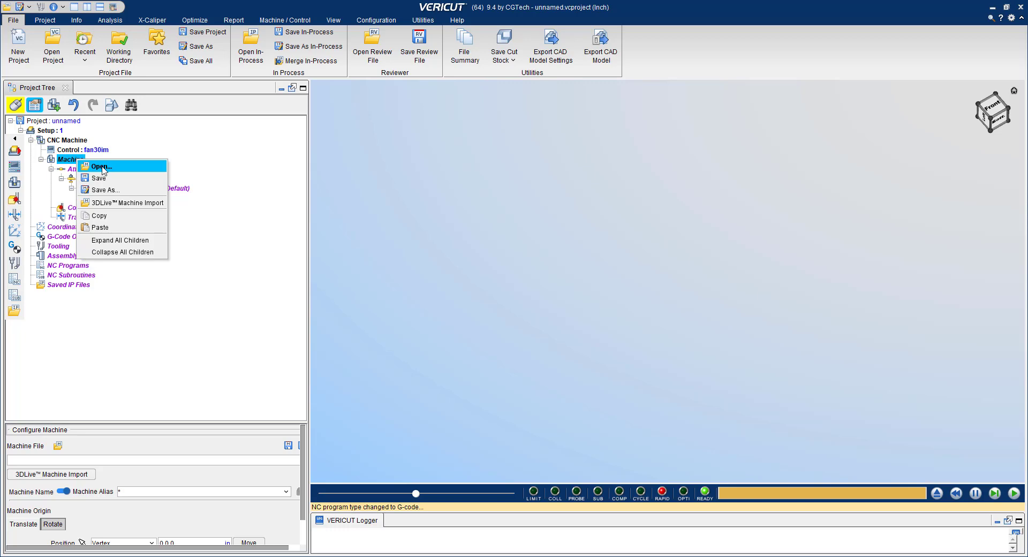
click(101, 167)
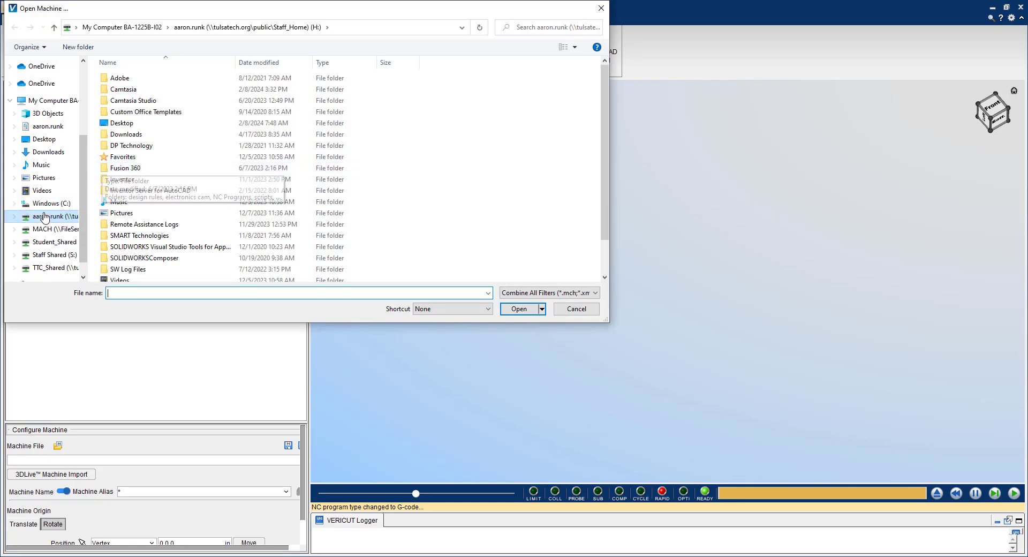
click(41, 140)
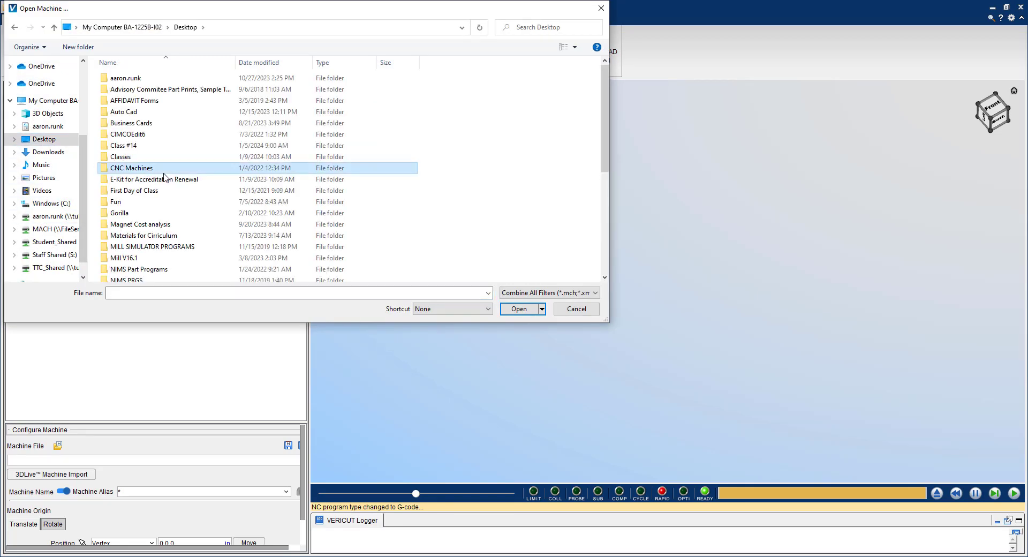
scroll(165, 178, down, 6)
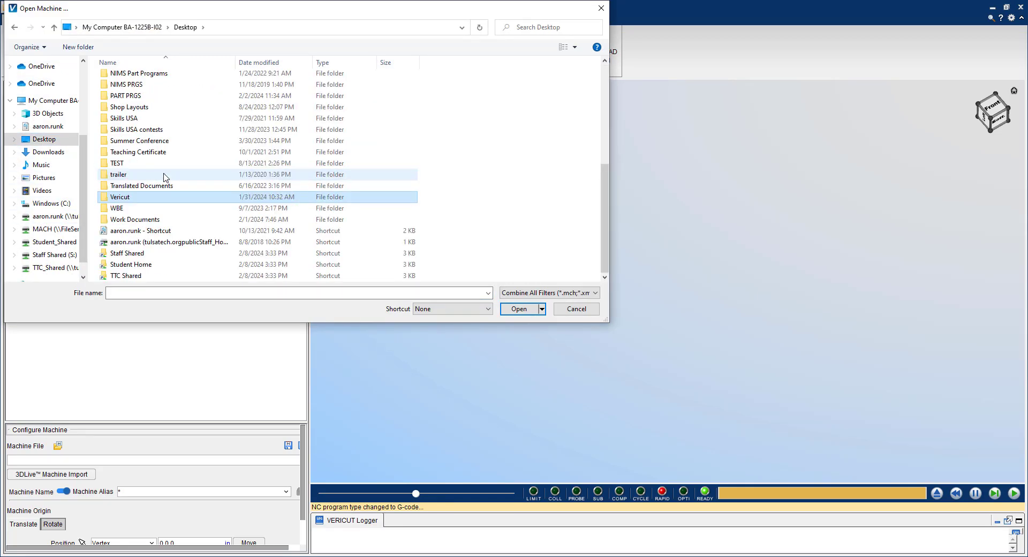
double_click(145, 202)
double_click(143, 158)
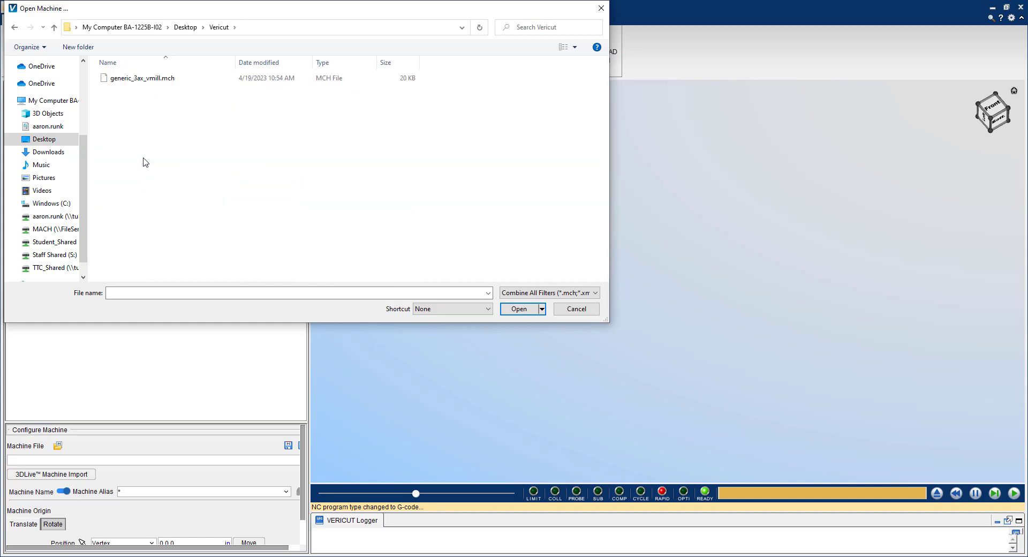
click(149, 81)
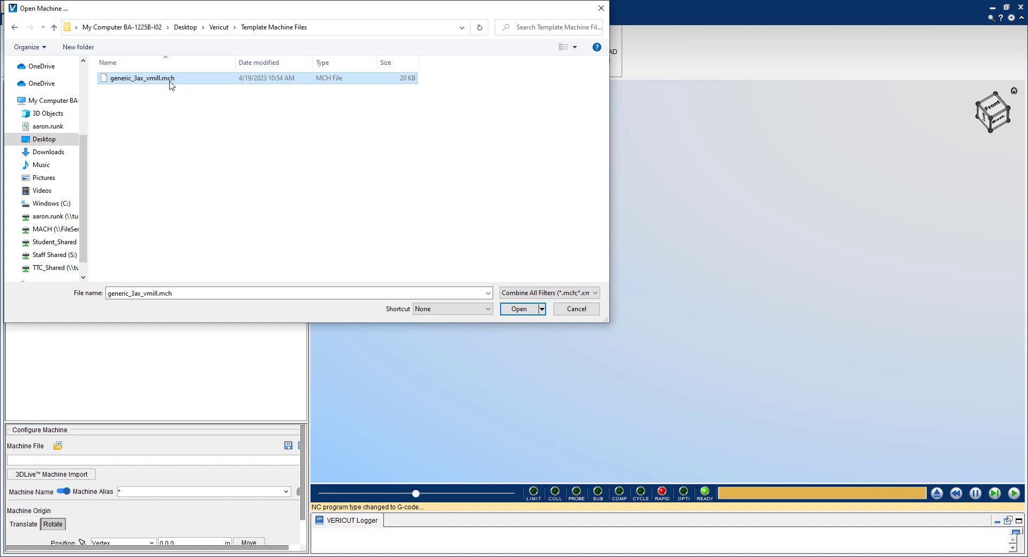
click(519, 309)
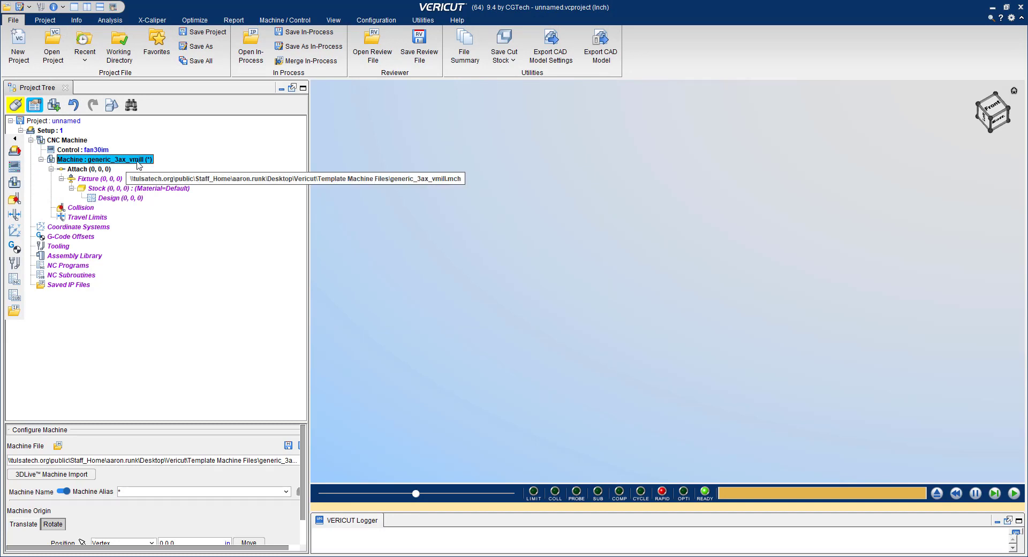
- Select the stock component and check the material size note in the 8M part drawing PDF in Acrobat
click(93, 180)
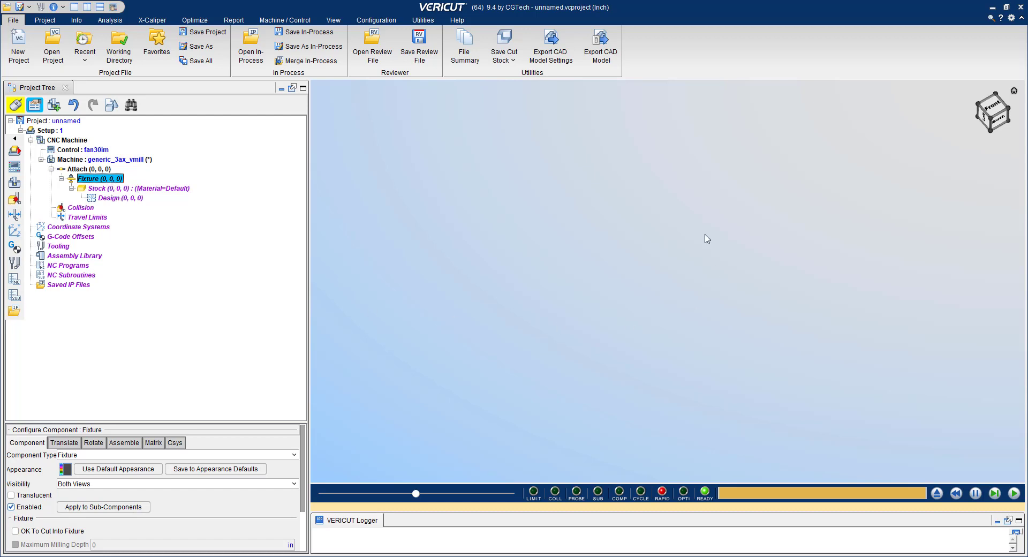
click(124, 188)
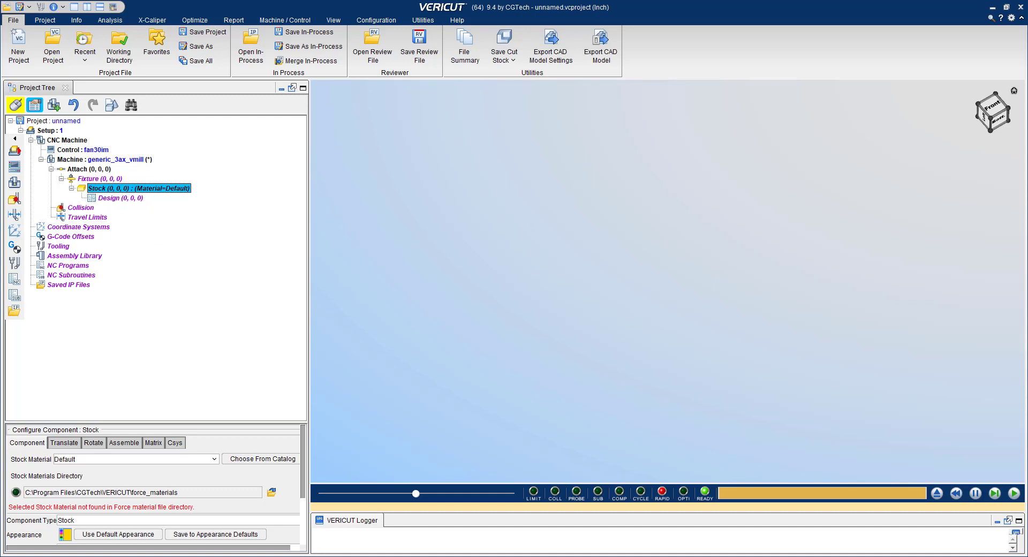
click(362, 541)
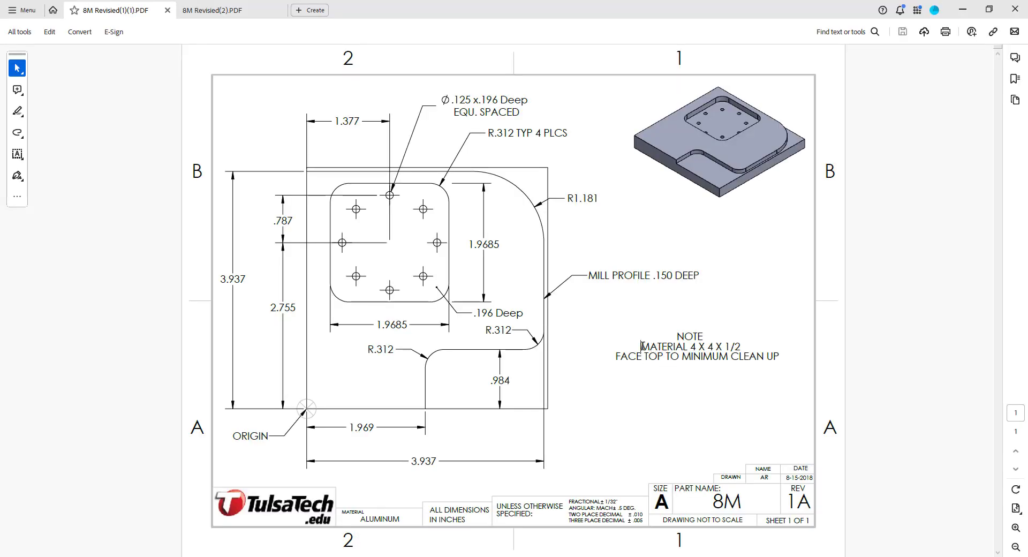
drag(642, 345, 774, 346)
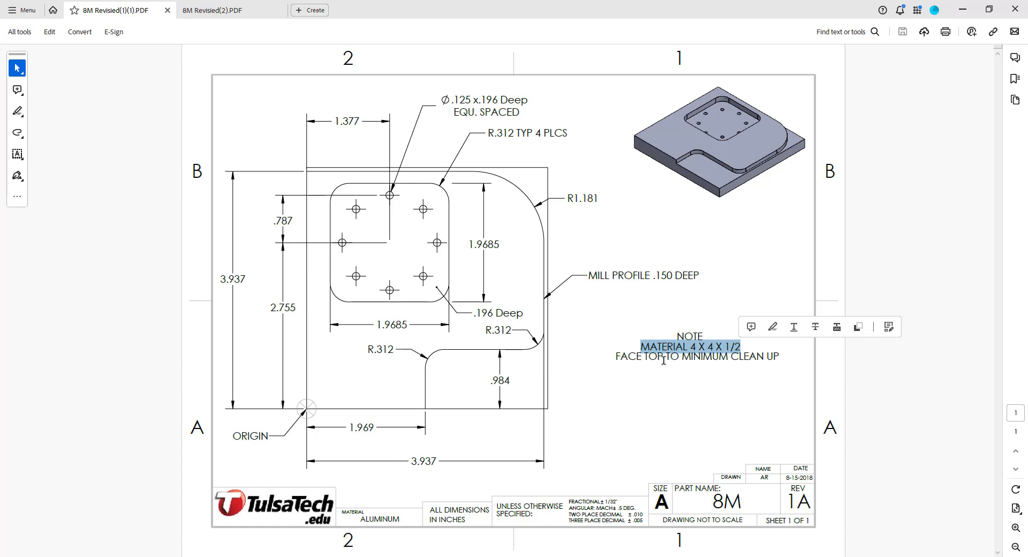
click(890, 389)
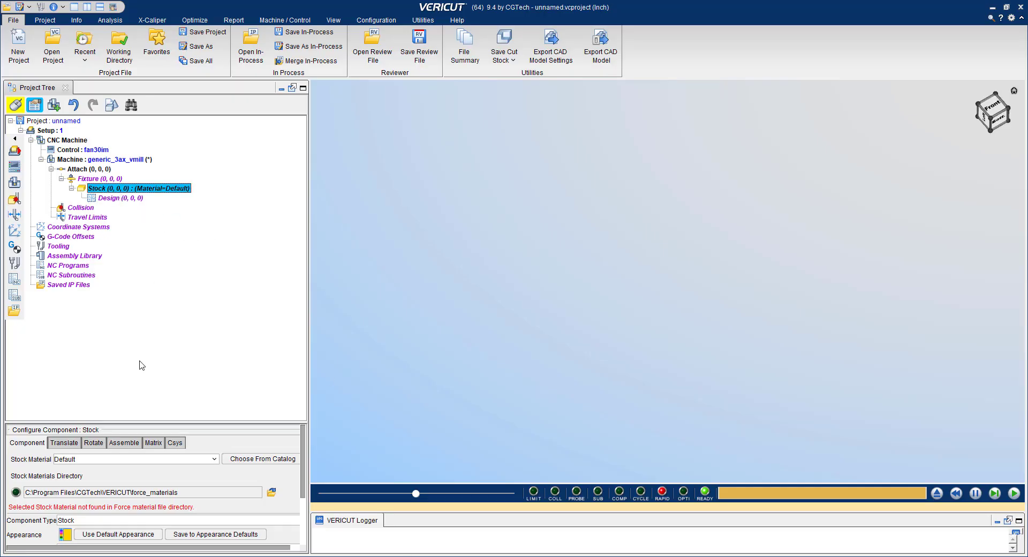
- Set the stock component's visibility to Both Views and add a block model to it
scroll(166, 479, down, 3)
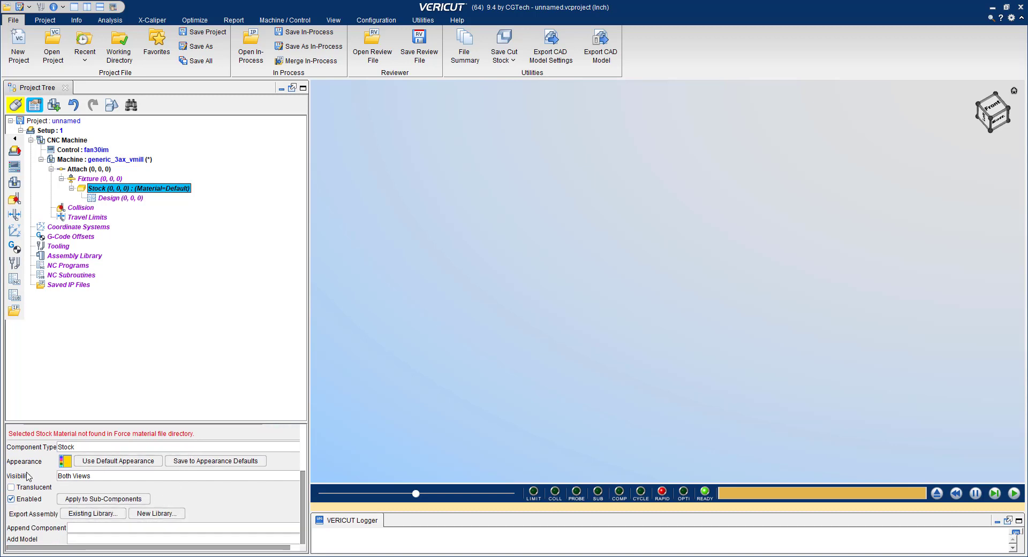
click(96, 477)
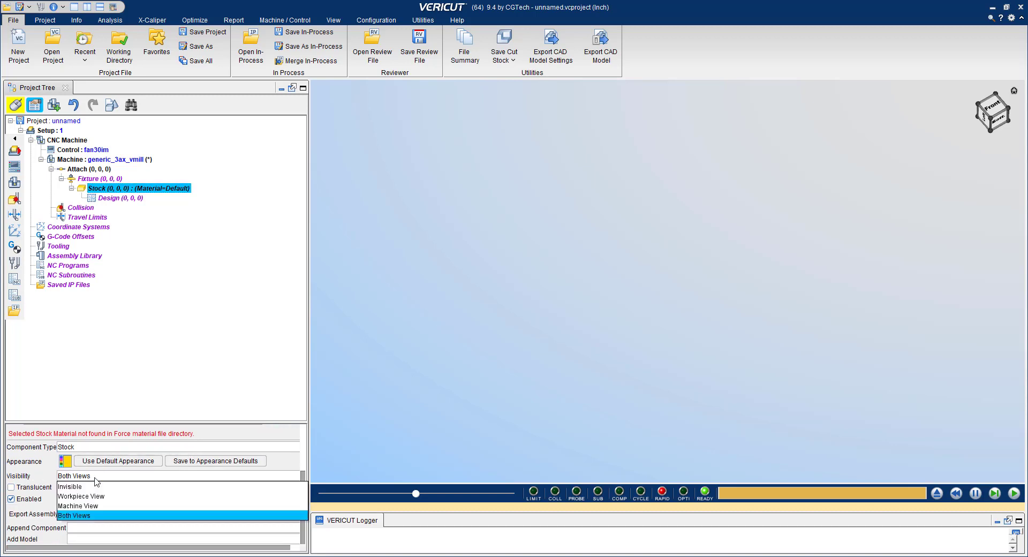
click(83, 515)
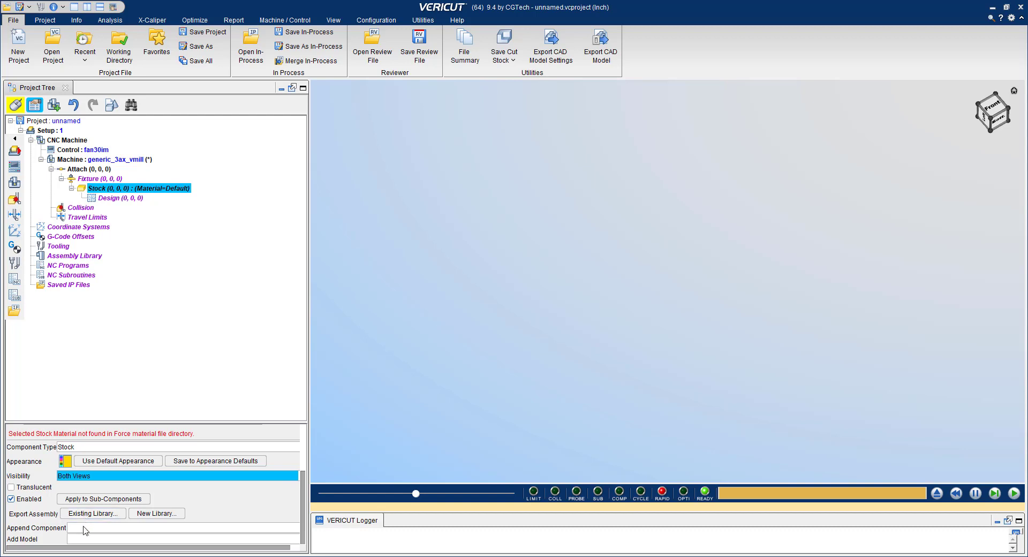
click(99, 538)
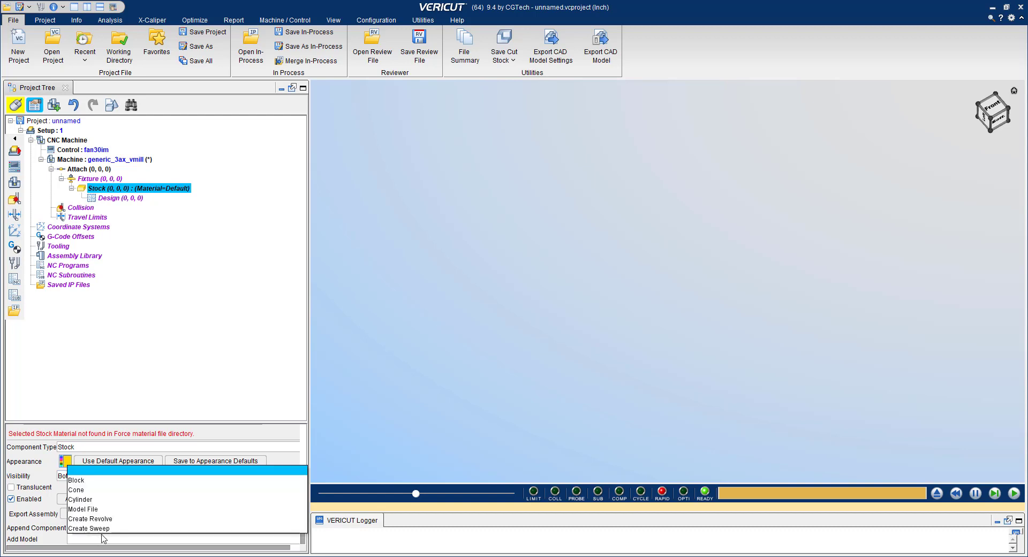
click(111, 479)
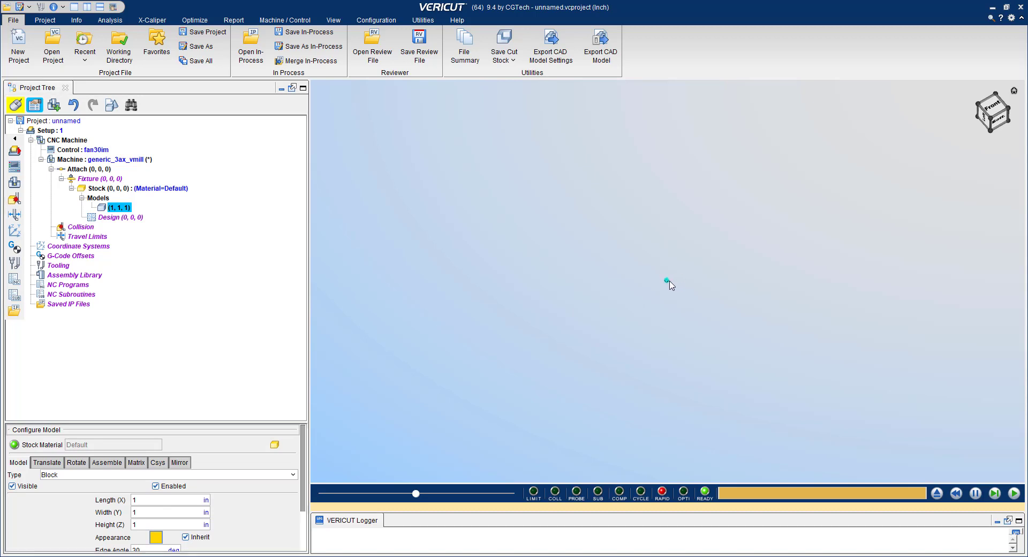
- Set the stock block's length to 4 in, width to 4 in and height to 0.5 in
scroll(669, 280, up, 10)
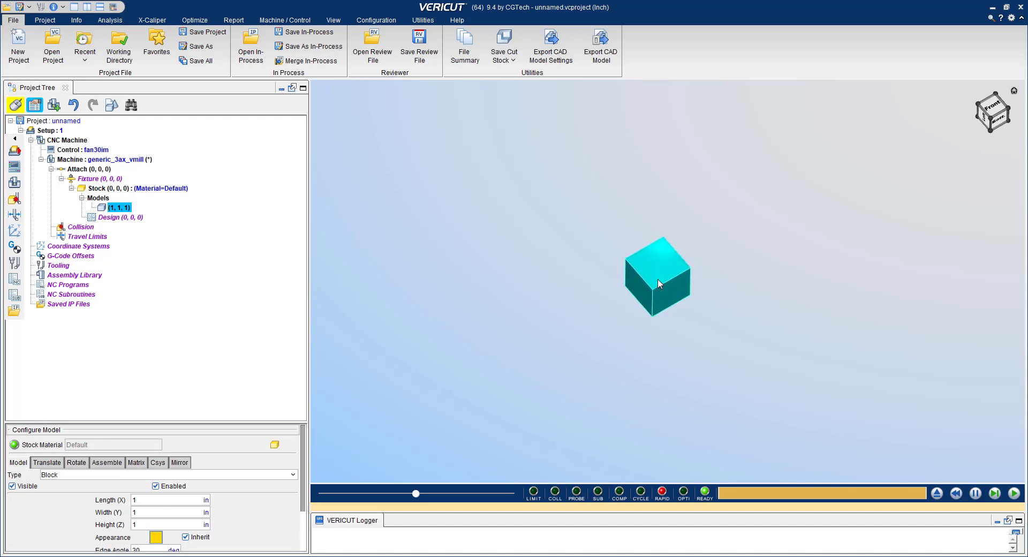
double_click(143, 502)
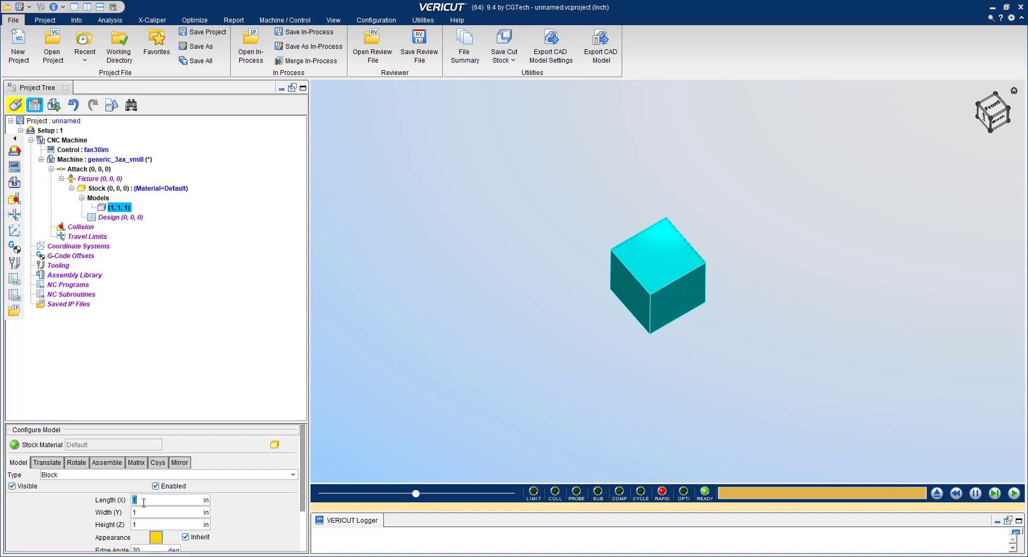
key(Tab)
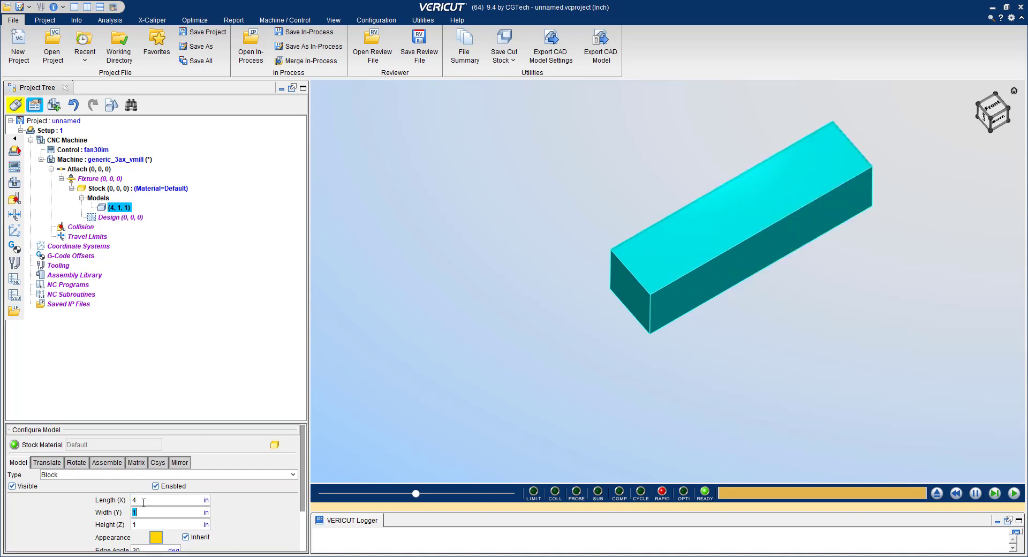
text(4.0)
key(Tab)
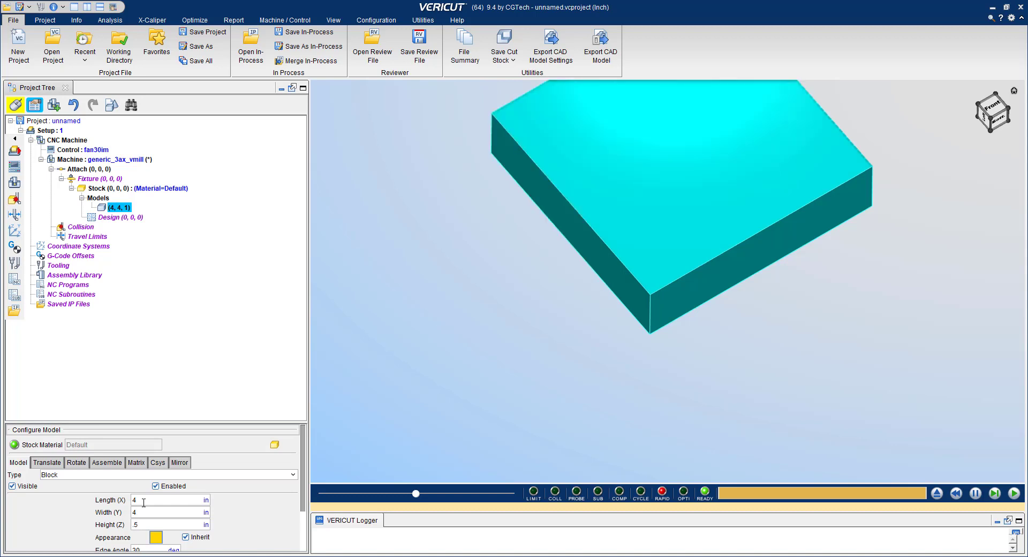
key(Tab)
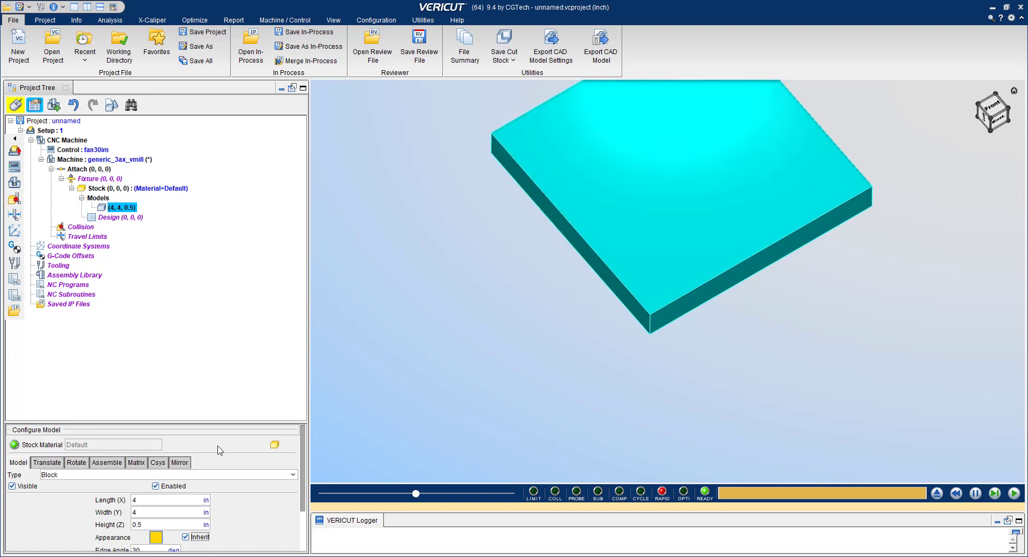
click(487, 262)
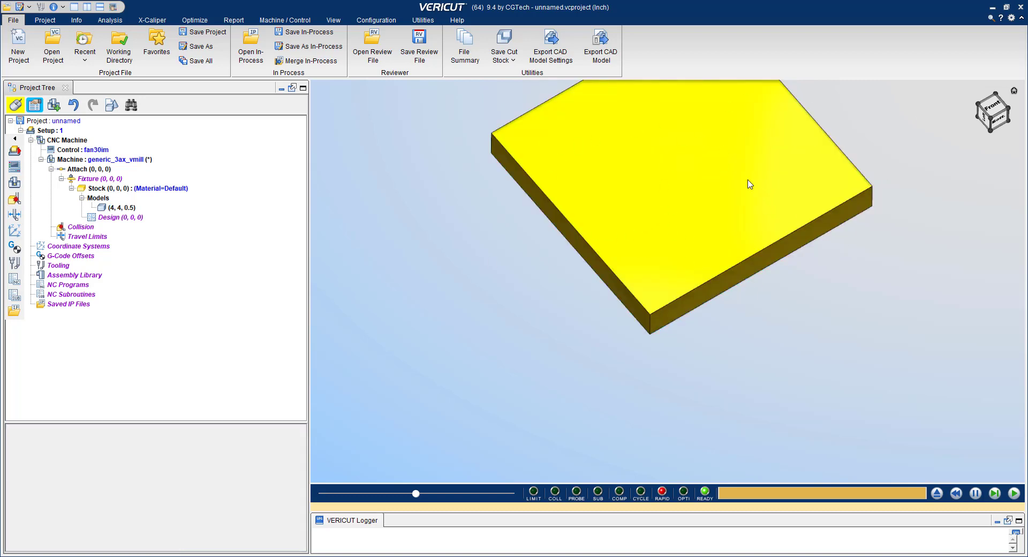
middle_drag(748, 180, 772, 284)
middle_drag(551, 380, 504, 327)
middle_drag(837, 319, 789, 264)
scroll(659, 329, down, 3)
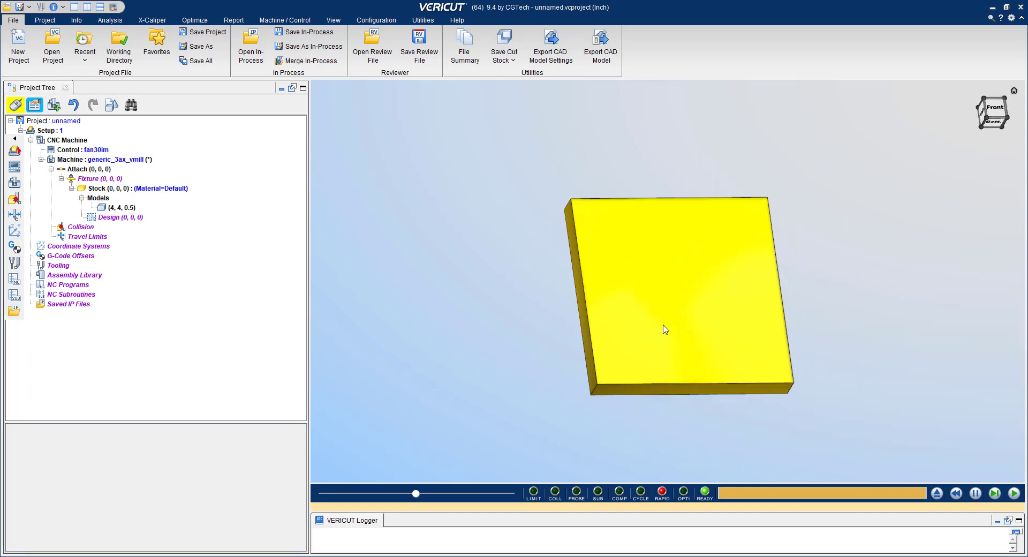
scroll(665, 329, up, 3)
mouse_move(718, 358)
middle_down()
mouse_move(658, 336)
mouse_move(688, 289)
mouse_move(485, 172)
middle_up()
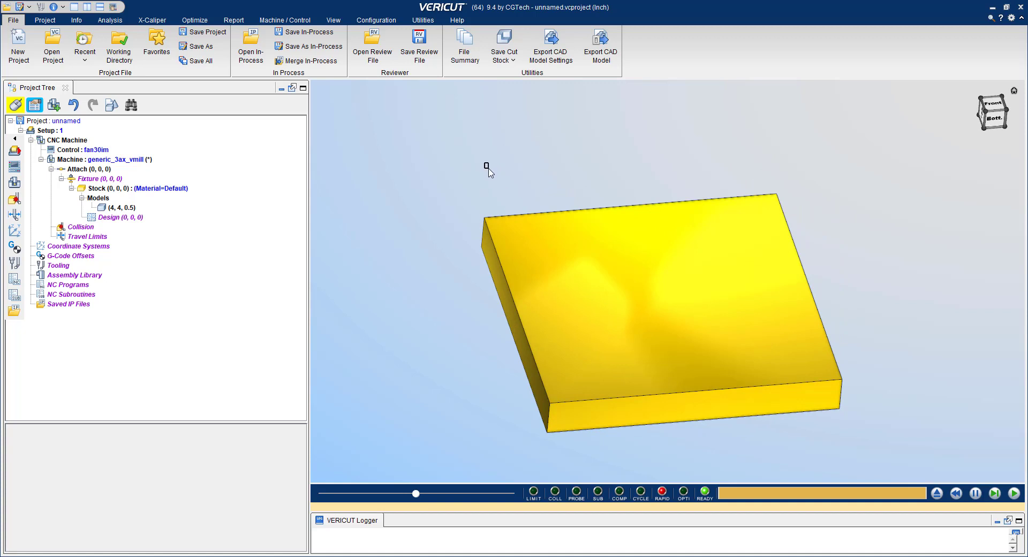
drag(487, 167, 731, 368)
drag(749, 381, 508, 182)
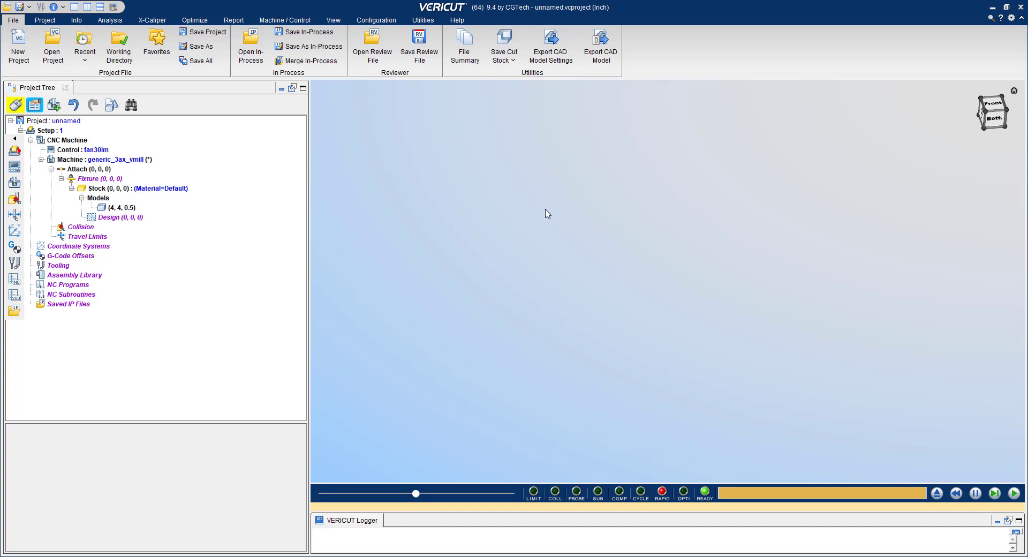
right_click(664, 211)
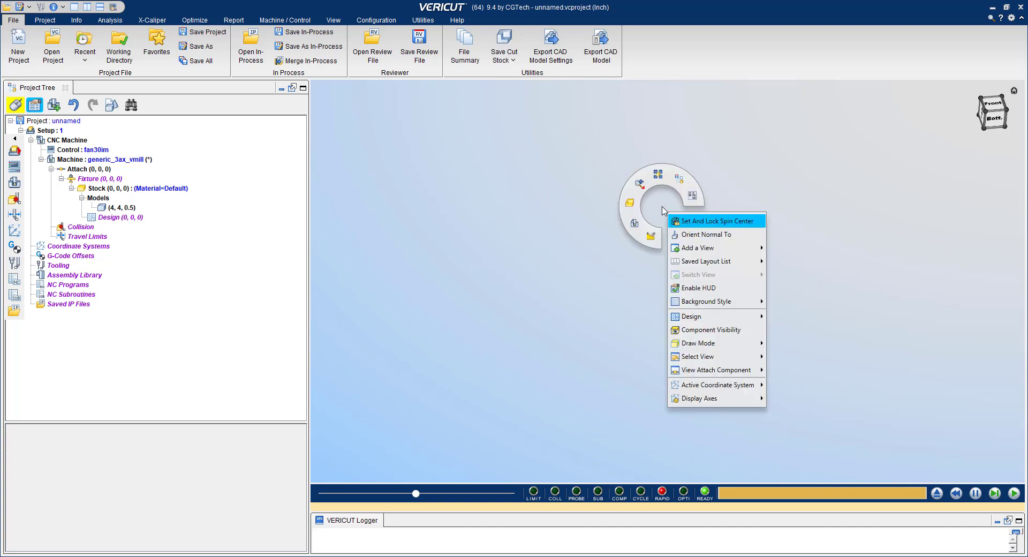
click(658, 175)
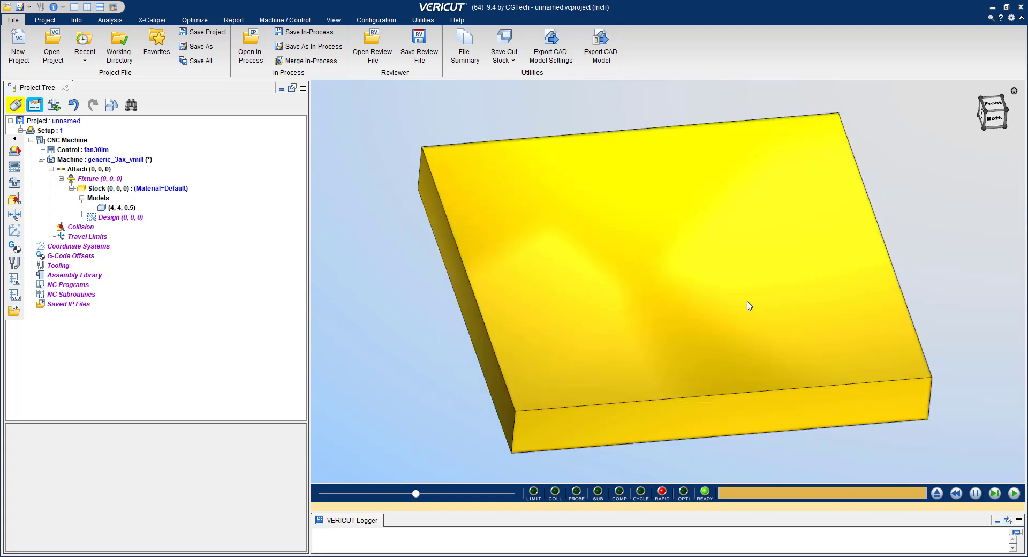
scroll(749, 306, down, 2)
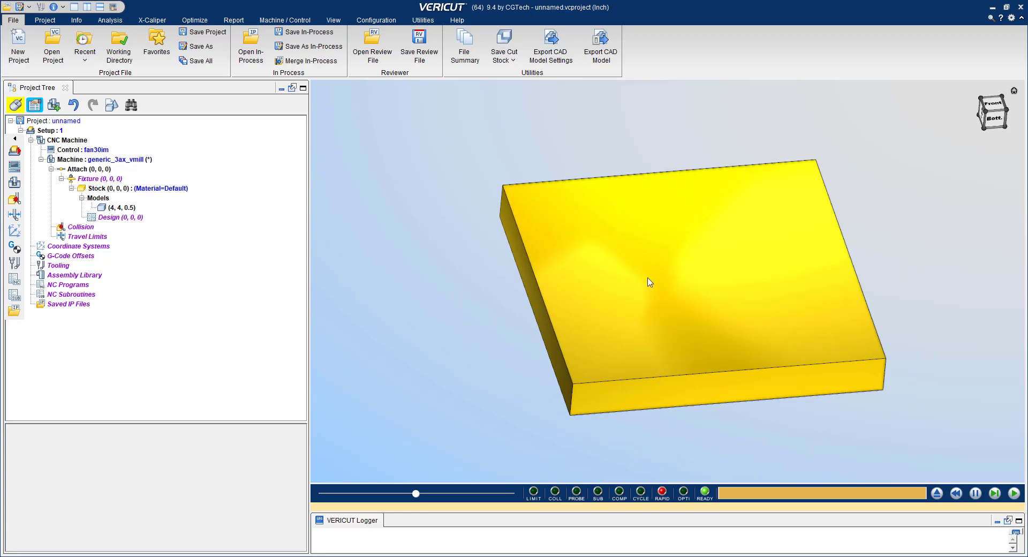
- Make the stock block see-through by setting its appearance translucency to 0.5
right_click(641, 229)
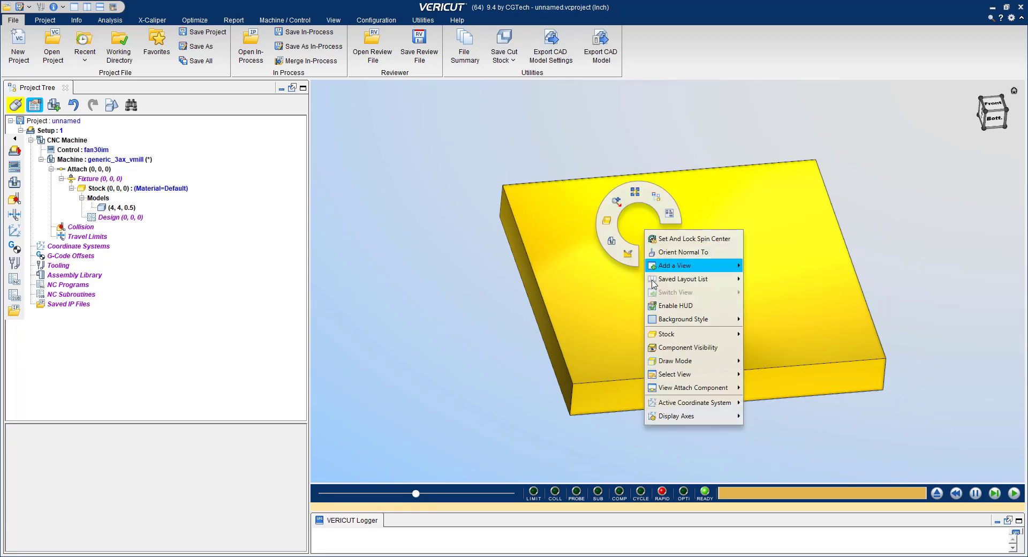
mouse_move(672, 335)
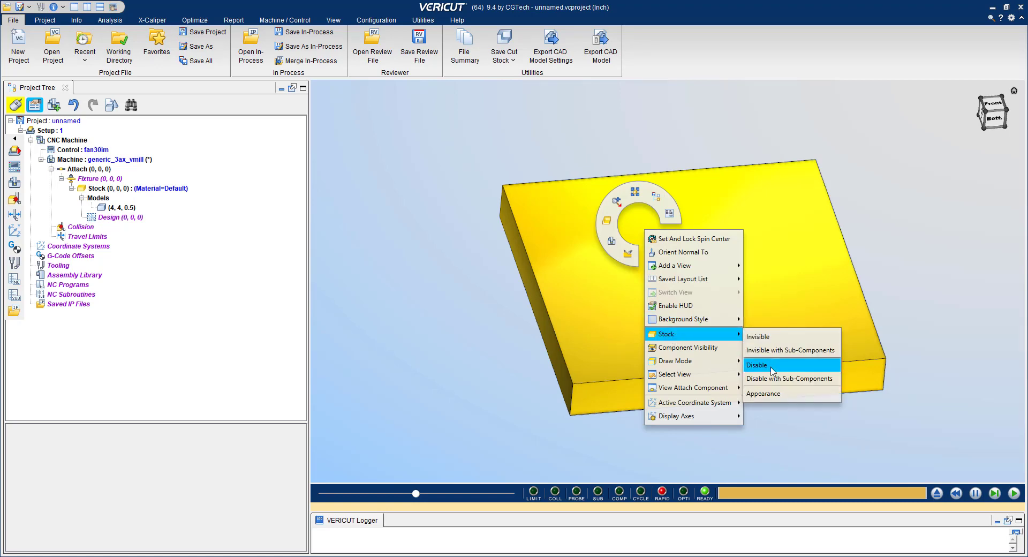
click(771, 397)
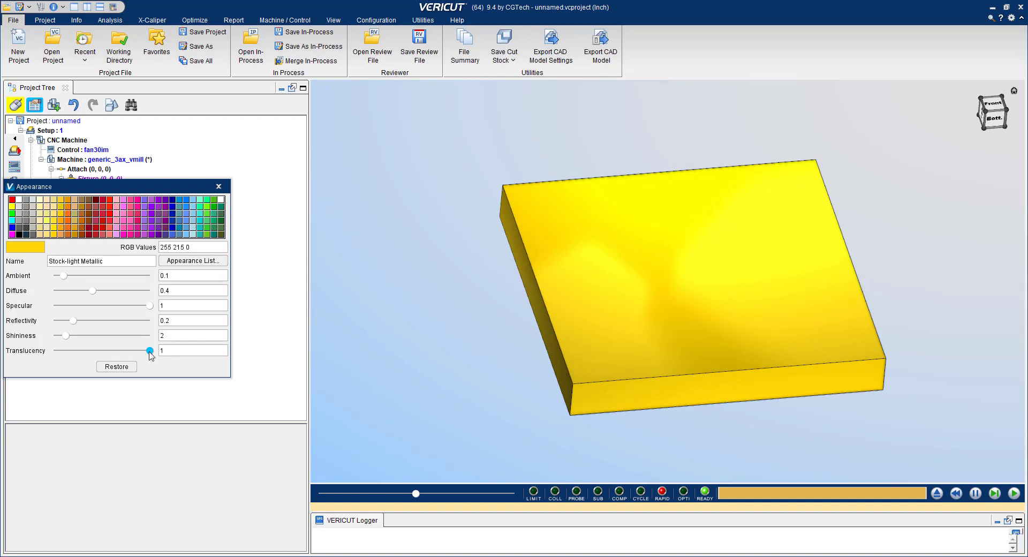
mouse_move(149, 351)
mouse_down()
mouse_move(52, 354)
mouse_move(149, 353)
mouse_up()
triple_click(182, 351)
key(BackSpace)
text(.5)
key(Tab)
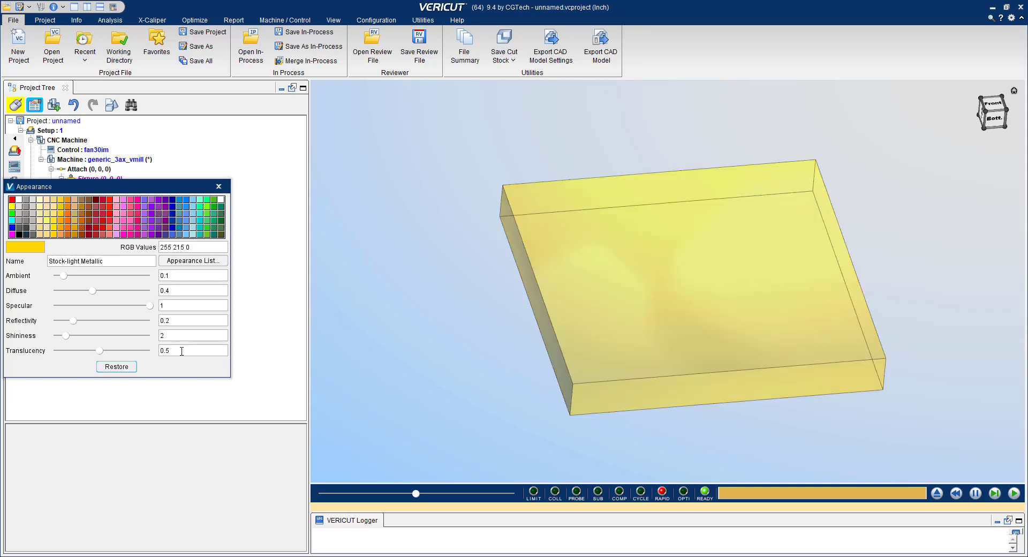
click(218, 186)
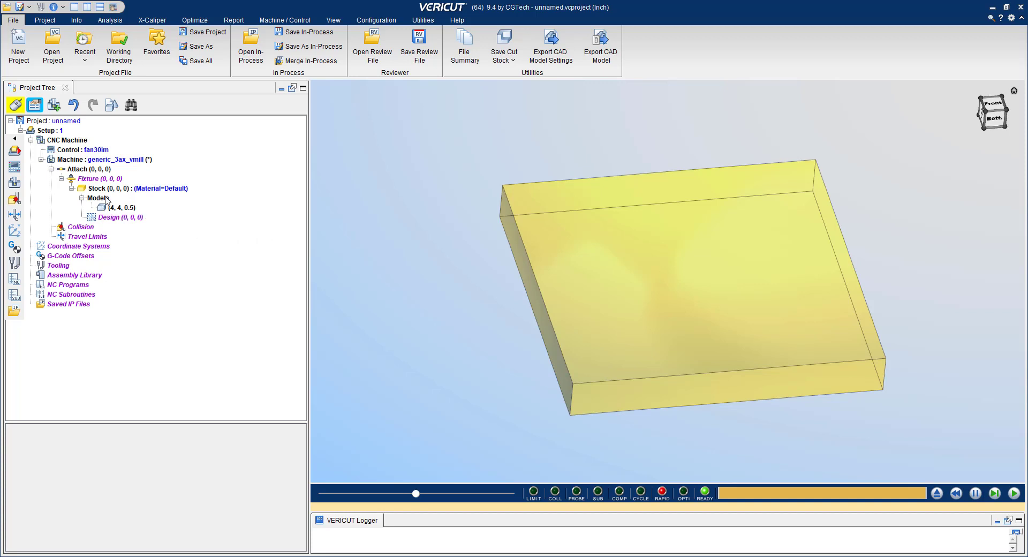
- Set the Design component's visibility to Both Views
click(115, 218)
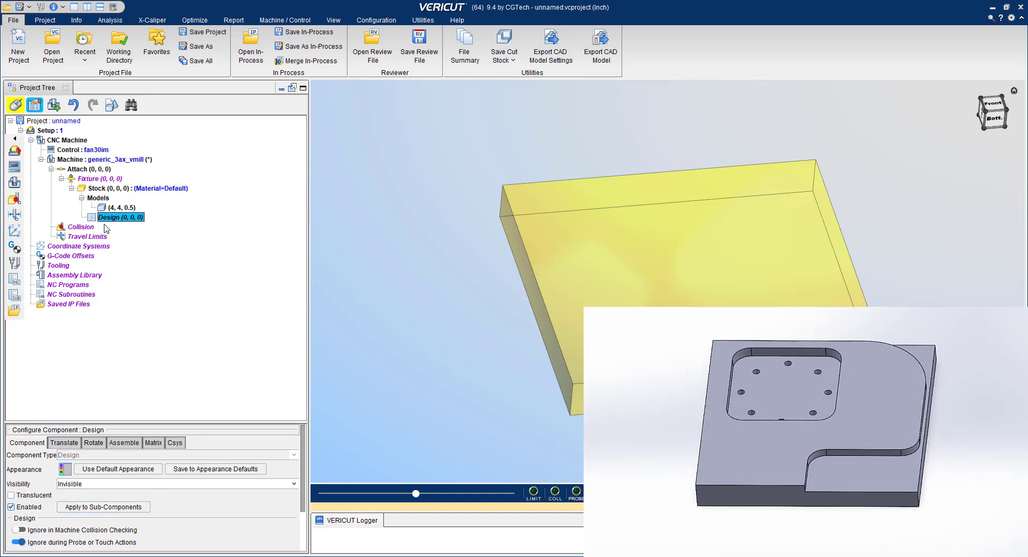
scroll(142, 485, down, 3)
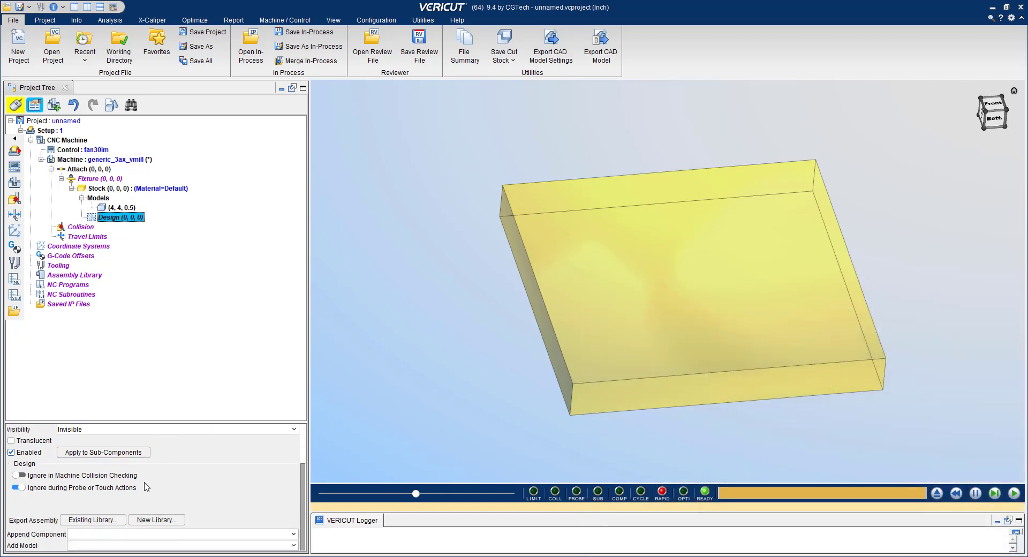
click(86, 431)
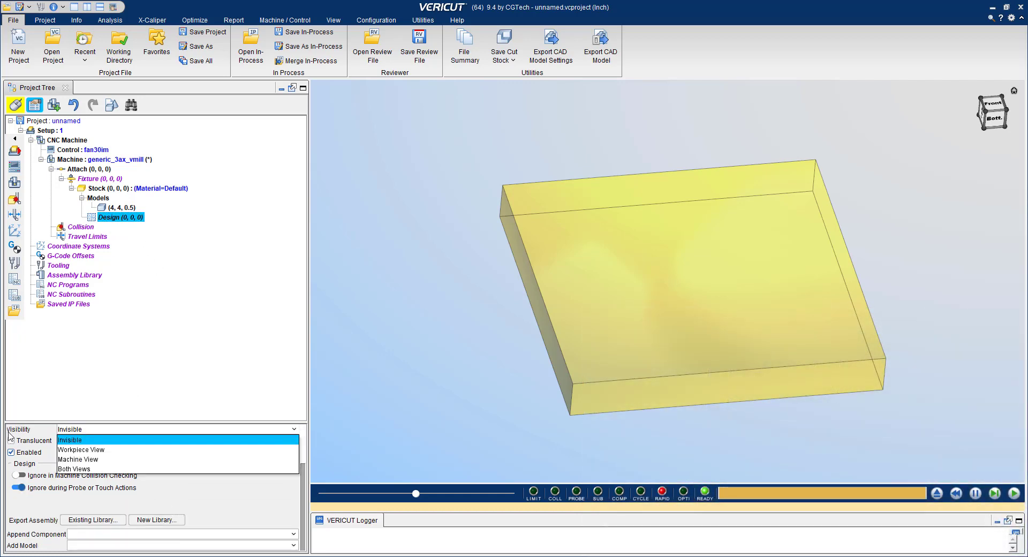
click(84, 469)
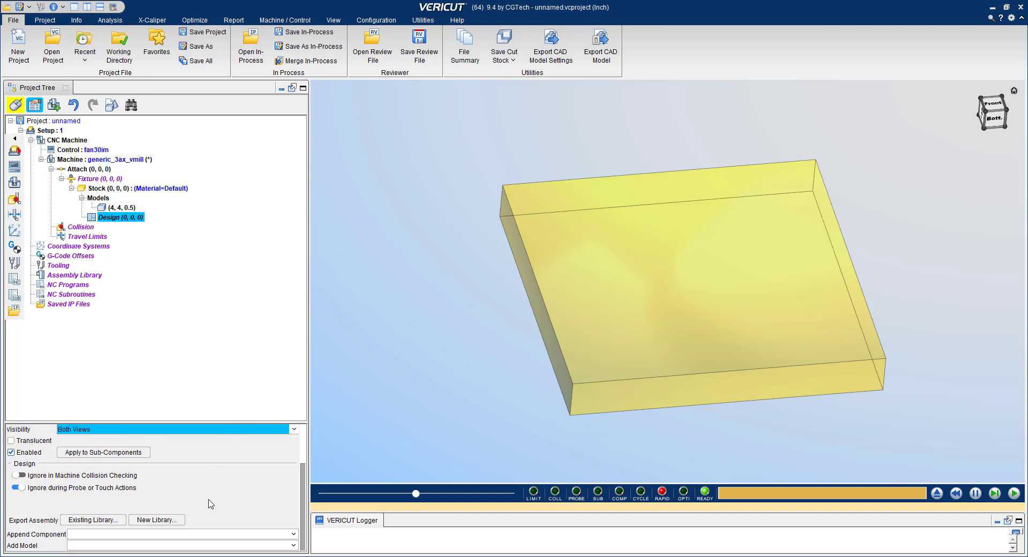
- Add the model file 8M_Revisied.x_t from the 8M folder inside the Desktop's Vericut folder to the Design component
click(105, 545)
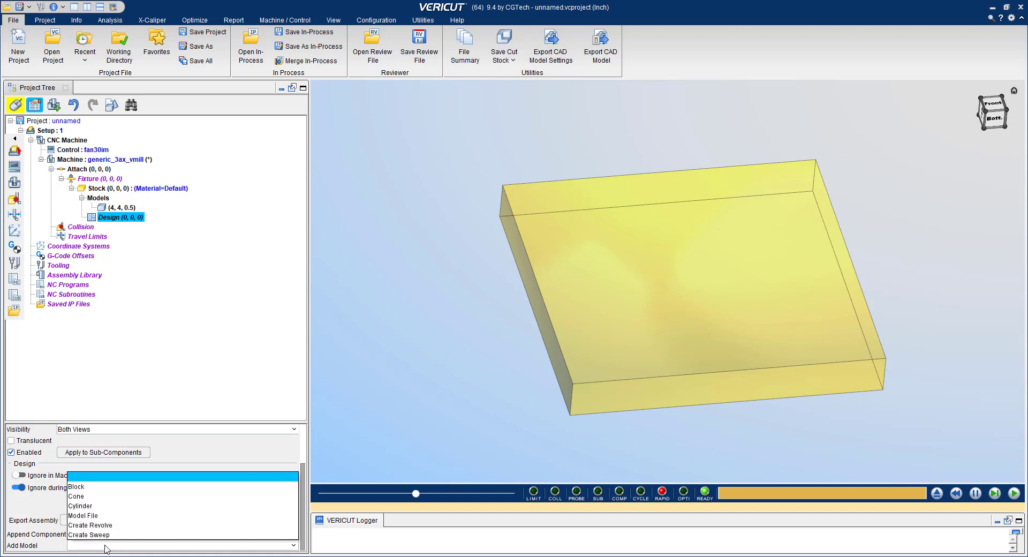
click(109, 515)
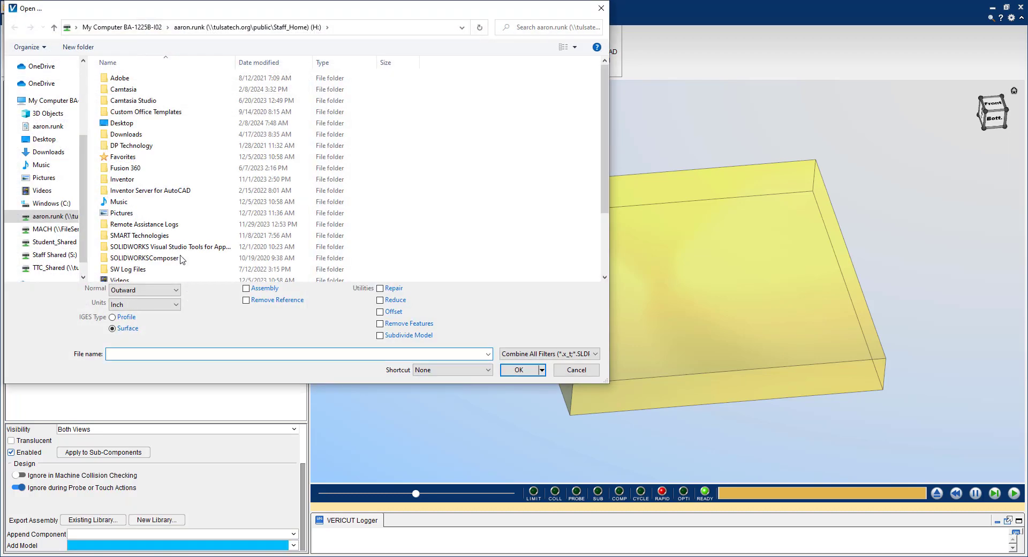
scroll(63, 131, up, 3)
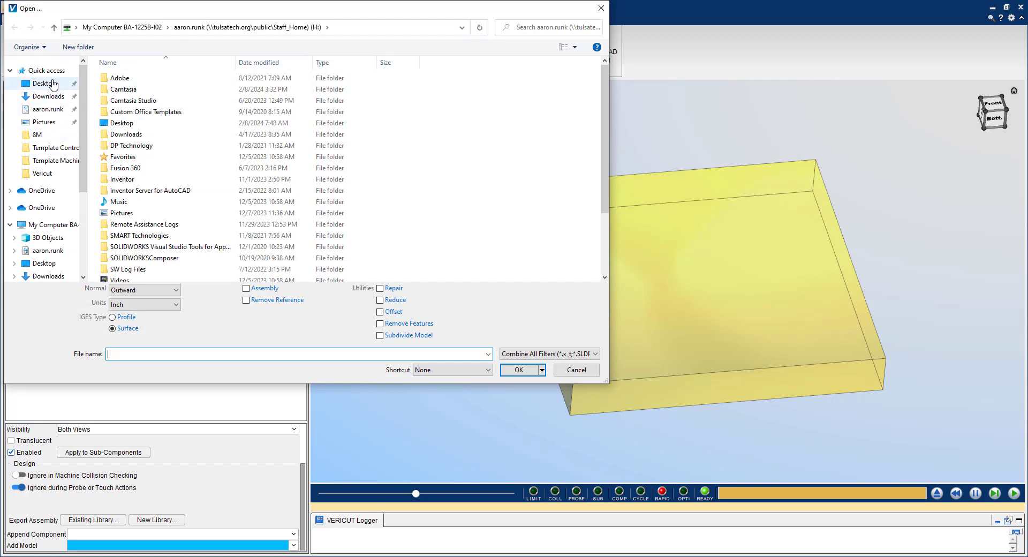
click(53, 81)
click(140, 133)
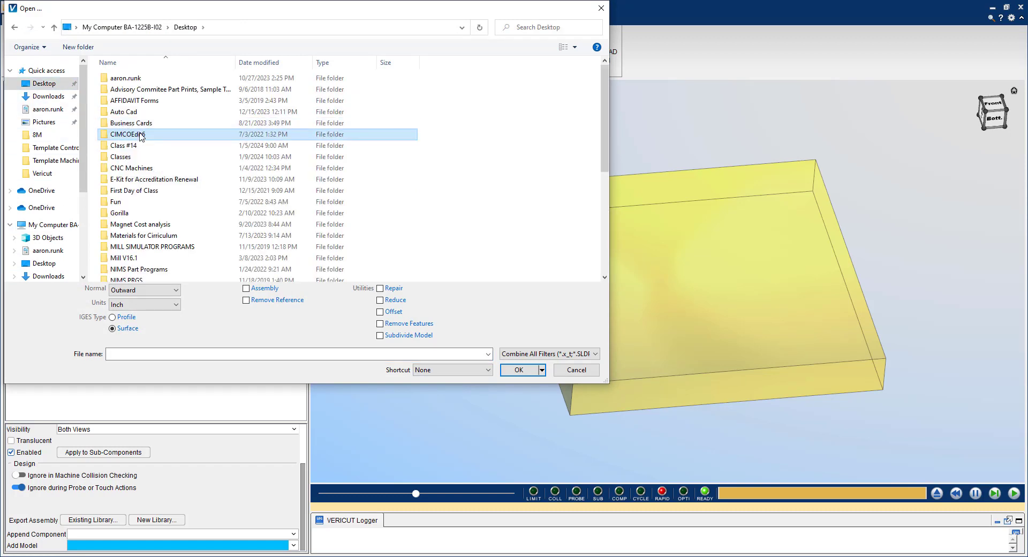
key(v)
key(Return)
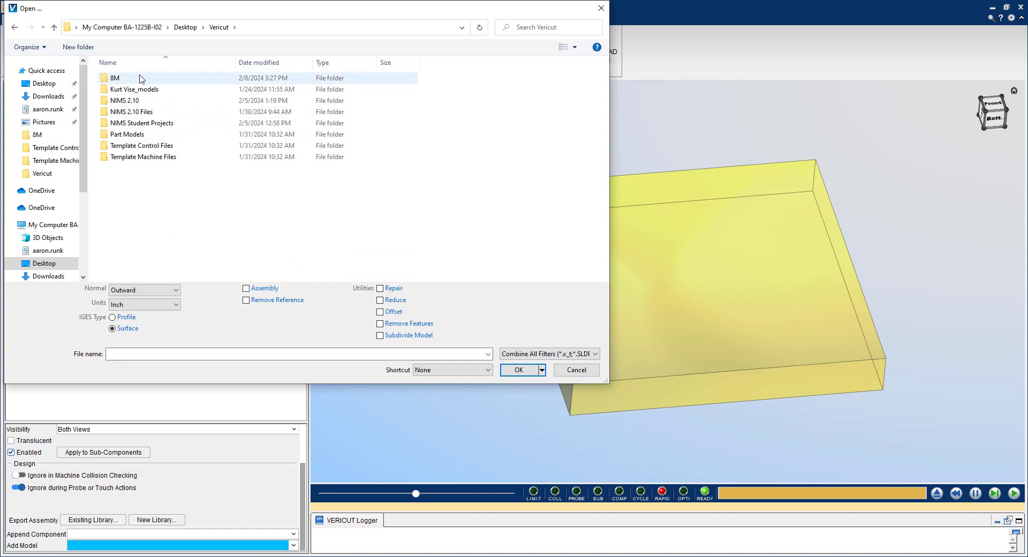
click(114, 79)
double_click(114, 81)
click(114, 82)
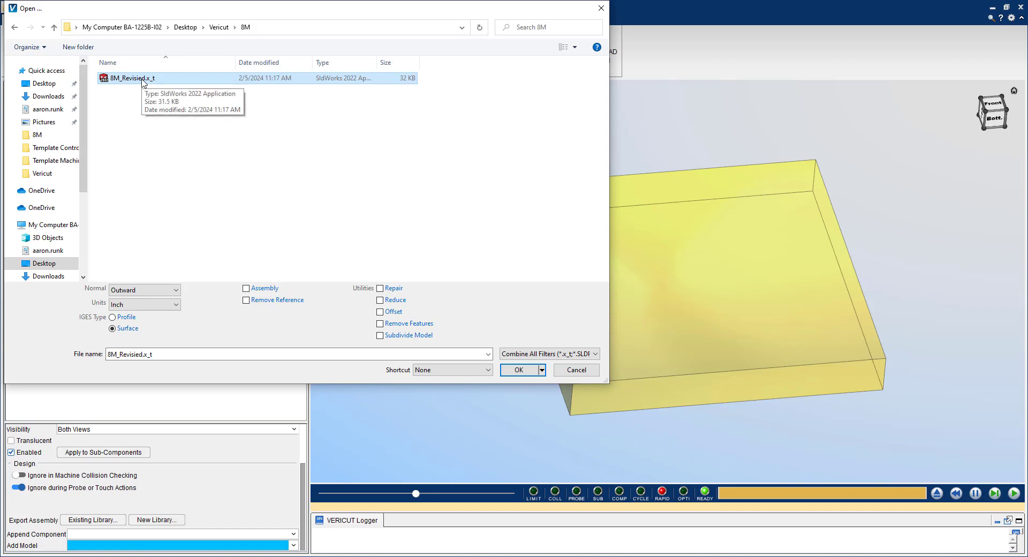
click(519, 370)
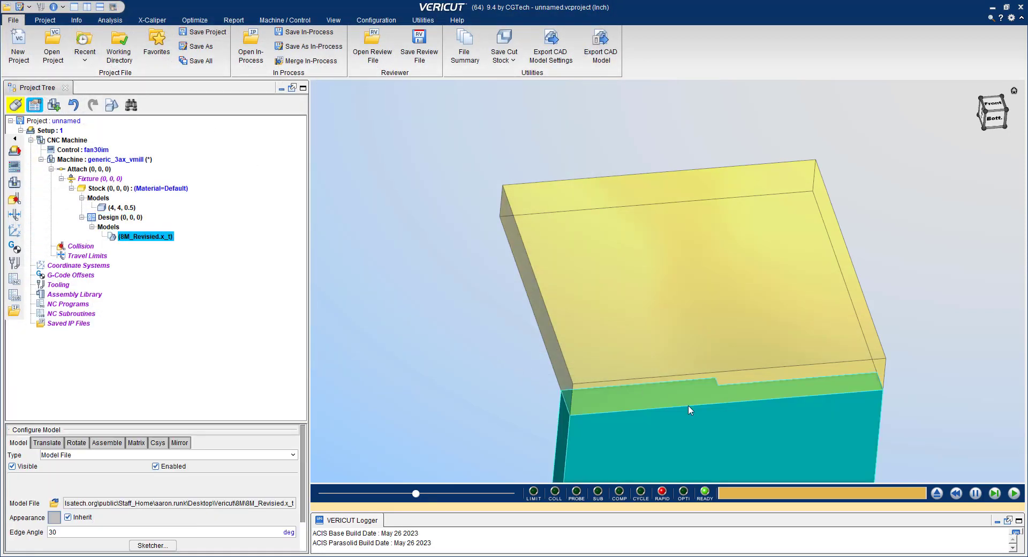
- Inspect how the 8M_Revisied.x_t design model sits relative to the stock and open the model's rotation settings
scroll(686, 413, down, 3)
scroll(646, 271, down, 2)
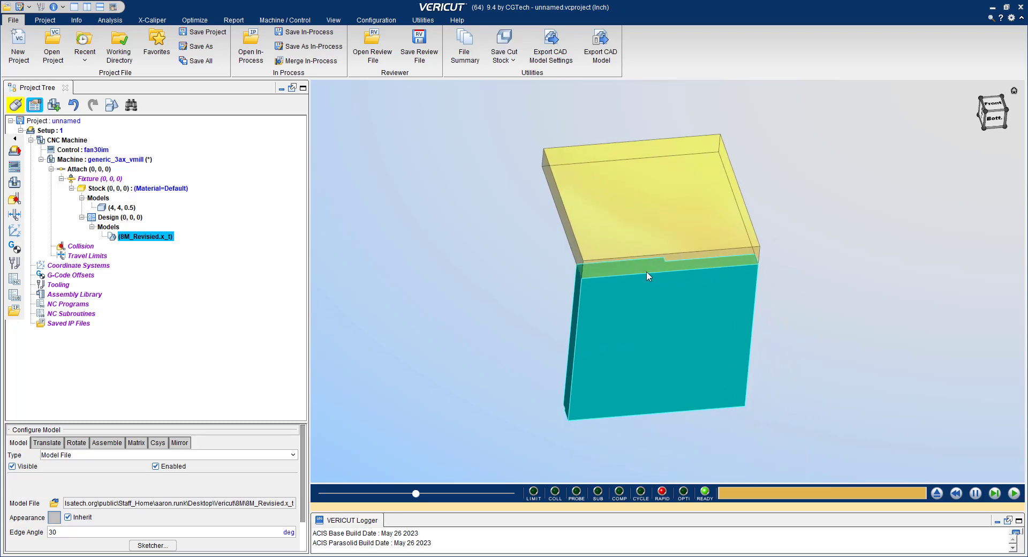
mouse_move(647, 271)
middle_down()
mouse_move(659, 273)
mouse_move(705, 368)
mouse_move(710, 428)
mouse_move(818, 406)
mouse_move(735, 381)
mouse_move(645, 321)
mouse_move(638, 225)
mouse_move(632, 235)
mouse_move(525, 172)
middle_up()
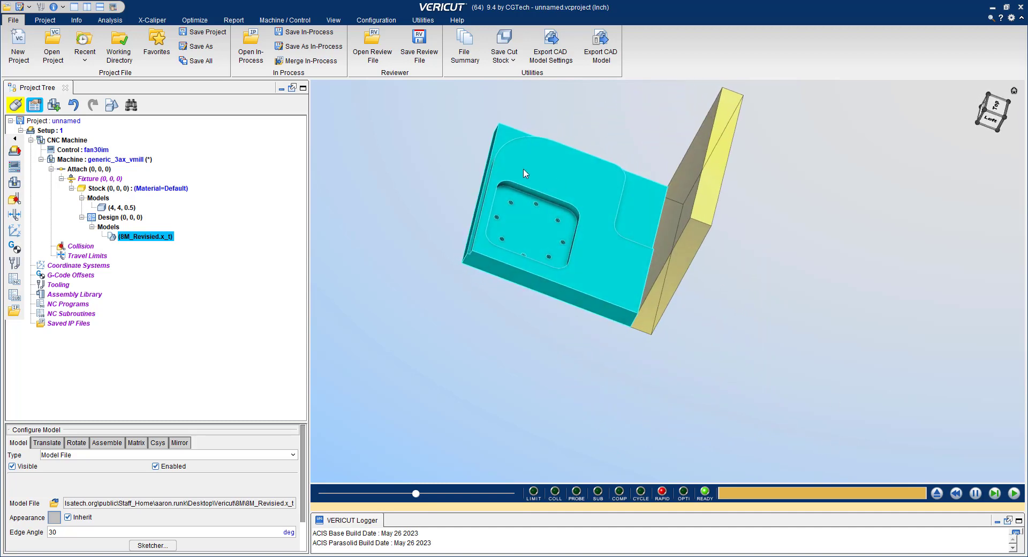
mouse_move(782, 287)
middle_down()
mouse_move(631, 201)
mouse_move(654, 213)
mouse_move(654, 268)
mouse_move(621, 309)
mouse_move(650, 289)
mouse_move(600, 311)
middle_up()
click(147, 239)
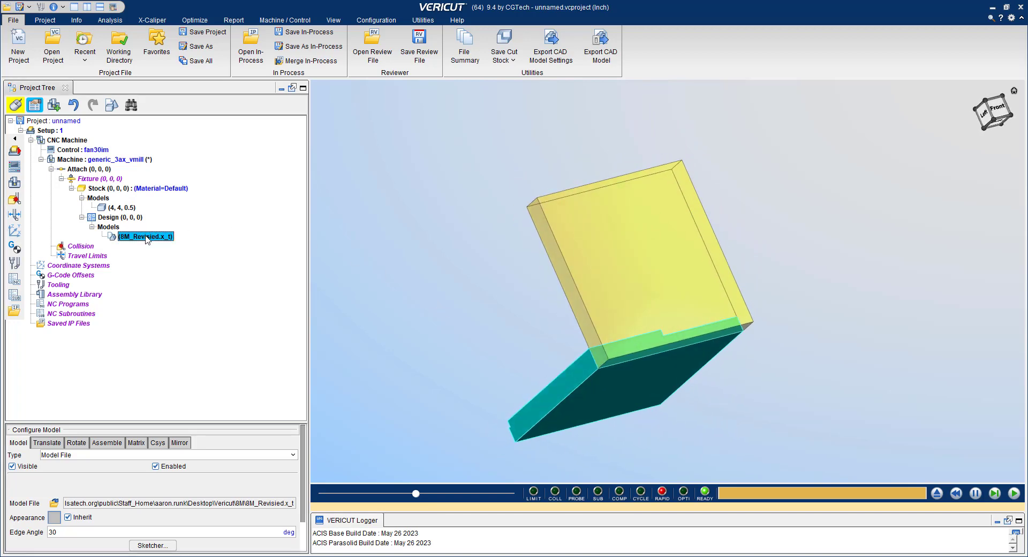
click(78, 445)
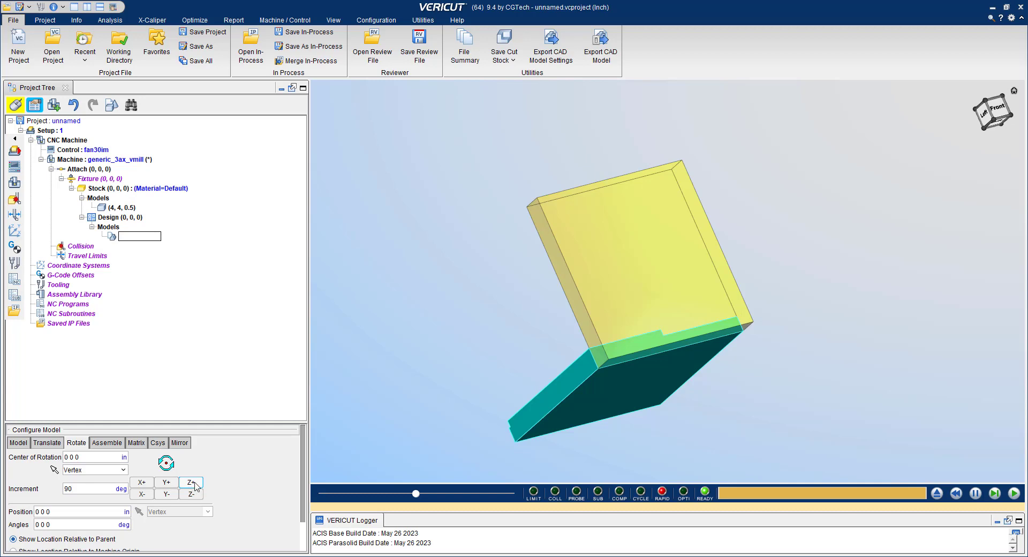
- Try rotating the design model 90 degrees about Z, then about Y, reversing each rotation
click(195, 486)
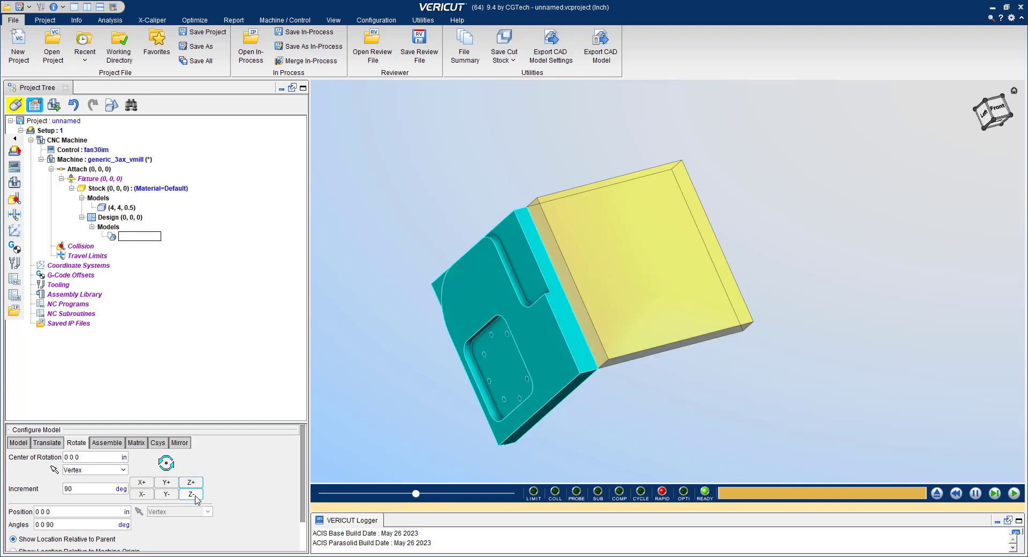
click(195, 496)
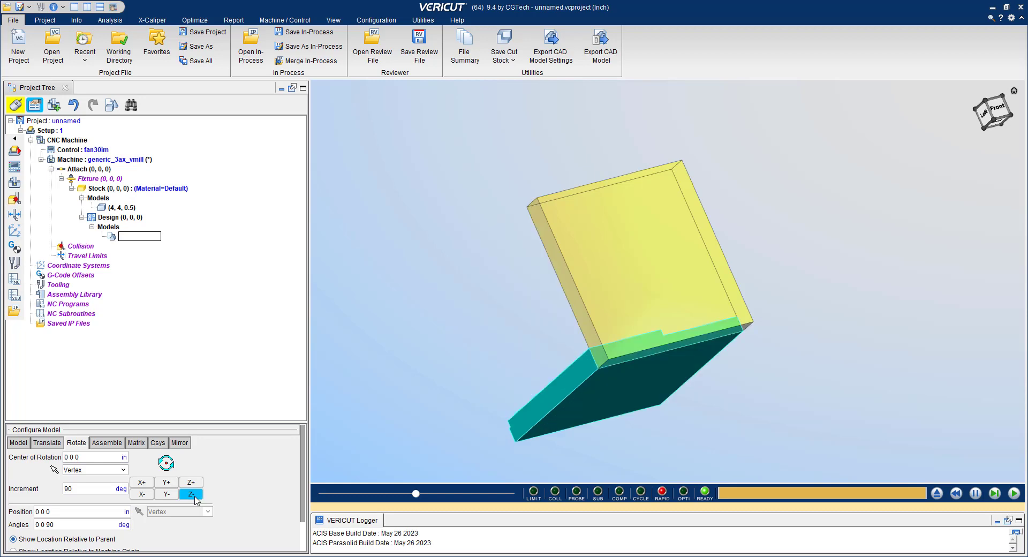
click(167, 484)
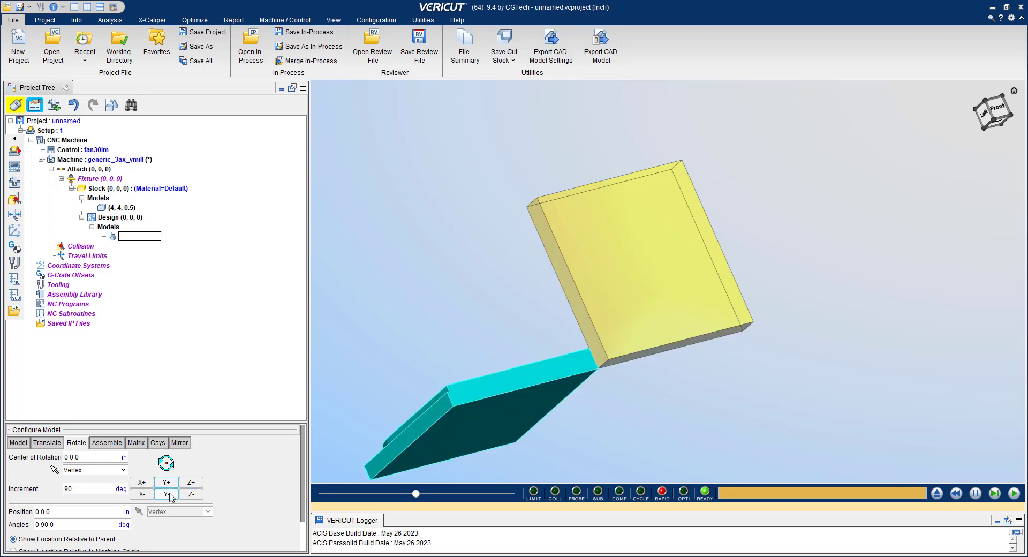
click(167, 494)
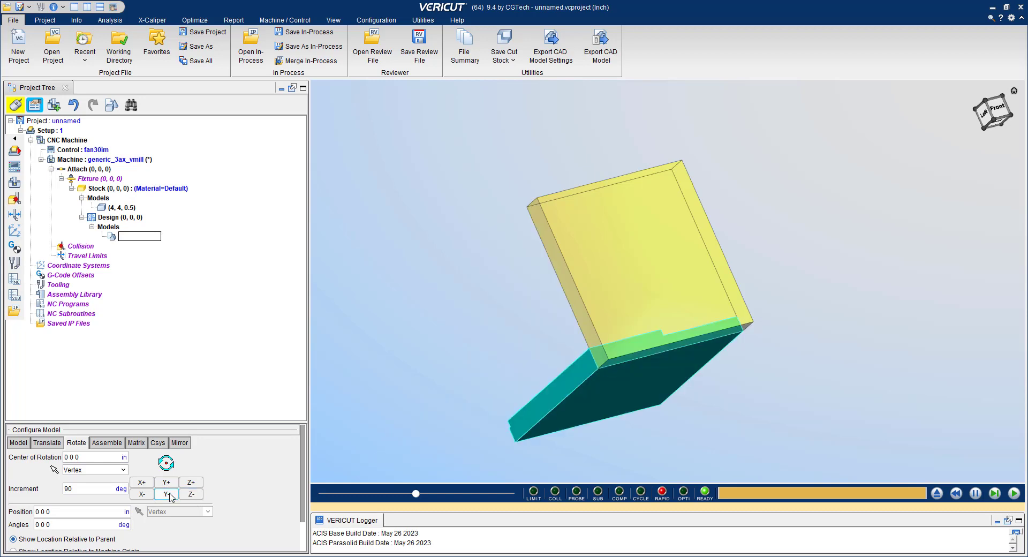
- Rotate the design model 90 degrees in the positive X direction to align it with the stock block
click(142, 484)
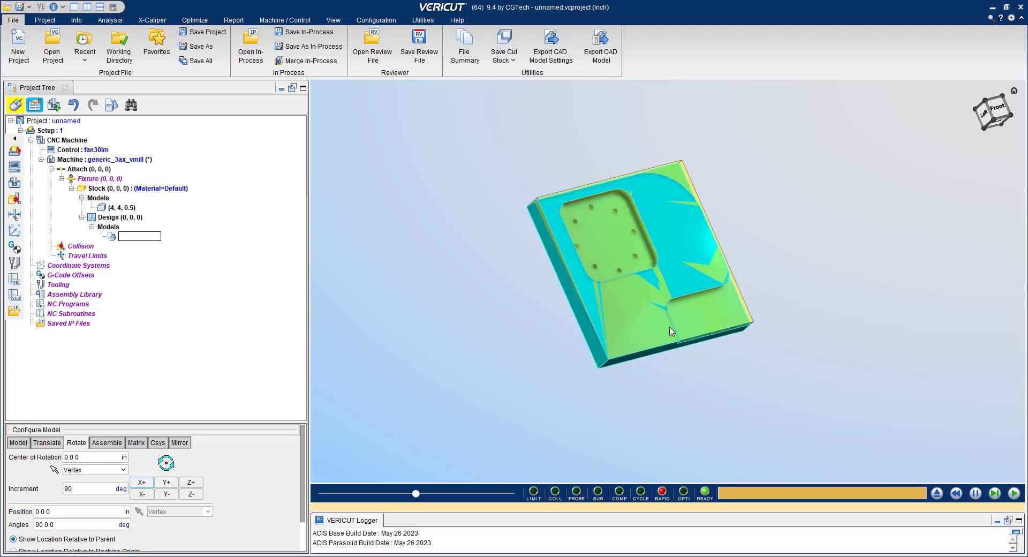
mouse_move(646, 337)
middle_down()
mouse_move(602, 388)
mouse_move(633, 302)
middle_up()
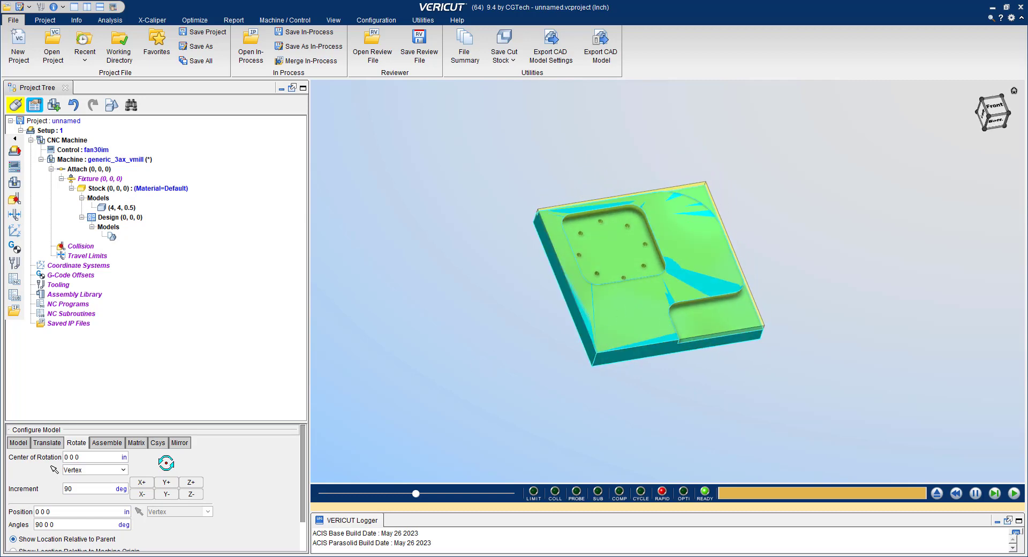
- Switch to 8M.txt in Notepad and examine the setup notes on material size, XY zero corner and X and Y offsets
drag(1027, 86, 401, 102)
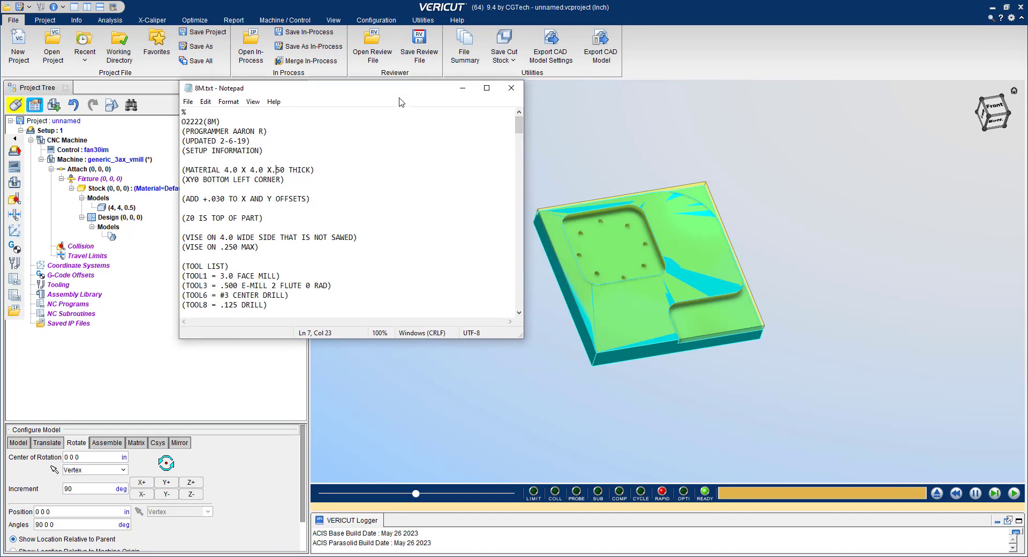
drag(187, 170, 306, 171)
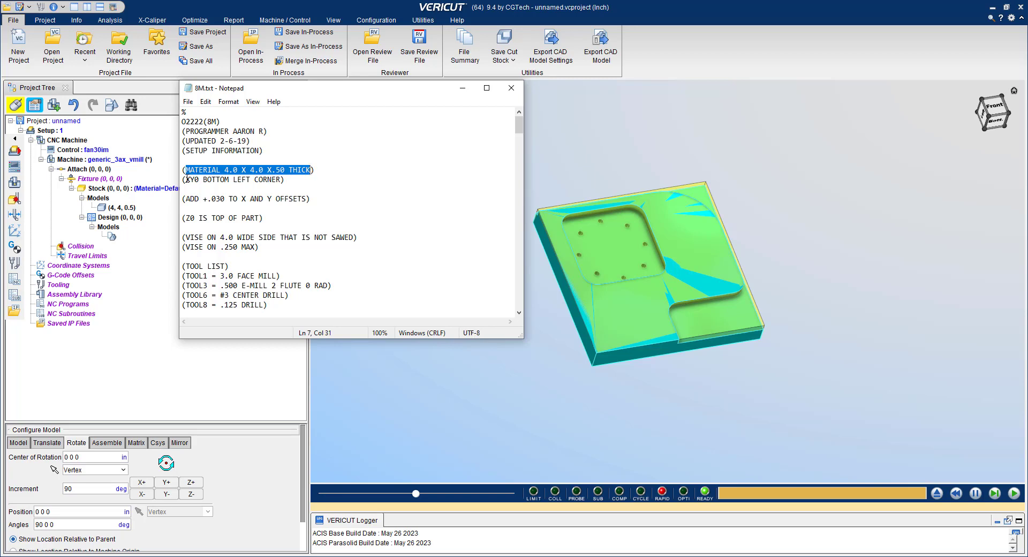
drag(187, 179, 281, 186)
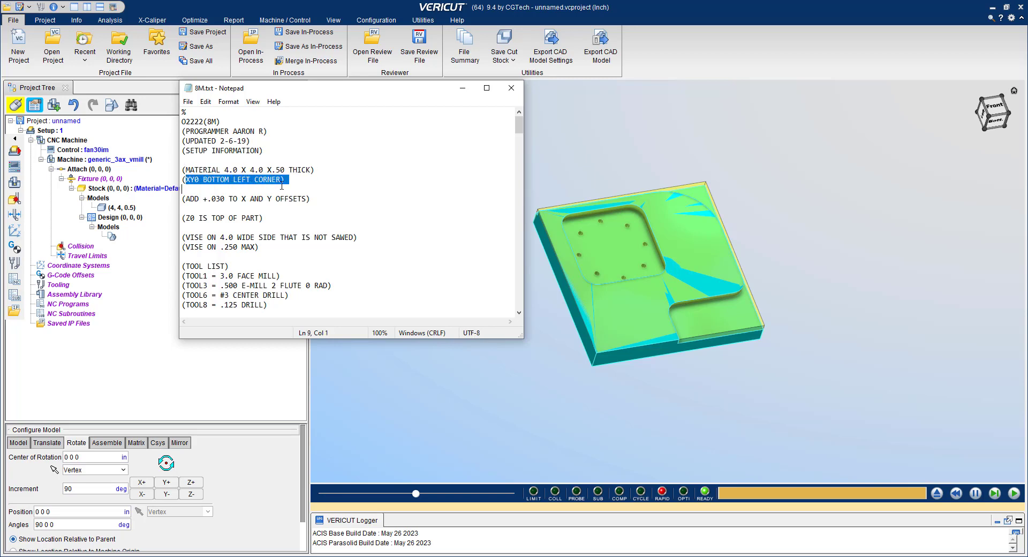
click(344, 194)
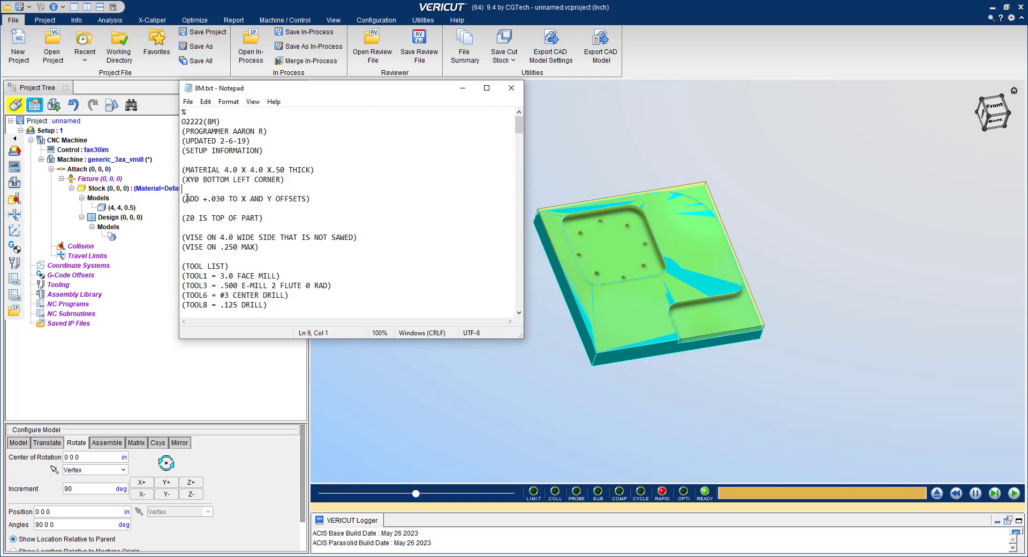
drag(187, 199, 304, 199)
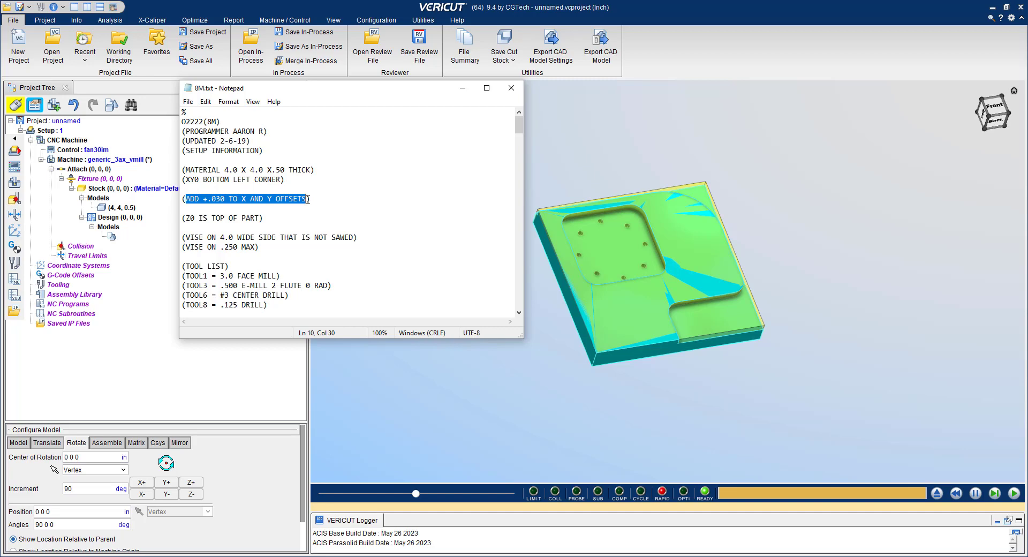
- Review the bottom-left XY zero and +.030 X and Y offset notes in 8M.txt and move the notes off the project window
drag(186, 179, 274, 179)
drag(204, 199, 272, 200)
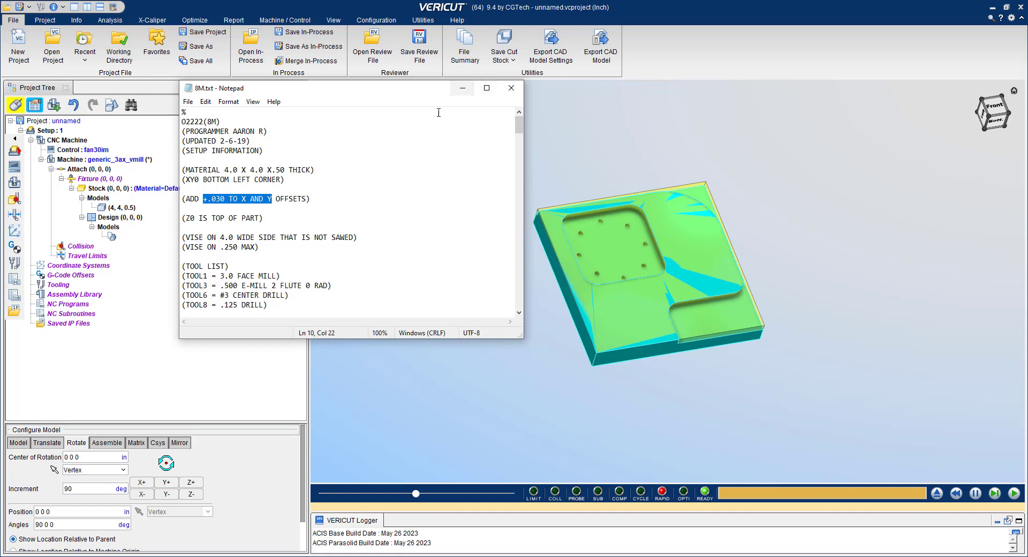
key(Up)
key(Up)
key(Up)
key(Up)
key(Up)
key(Up)
key(Up)
key(Up)
drag(429, 91, 1027, 177)
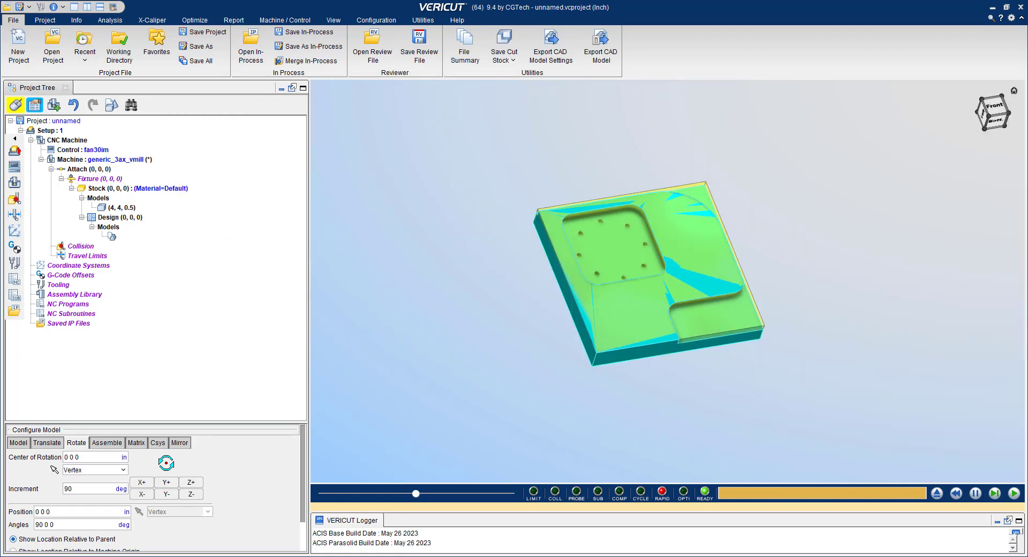
- Translate the design model from -0.03 -0.03 0 to 0 0 0 so it is offset 0.03 in within the stock in X and Y
click(49, 443)
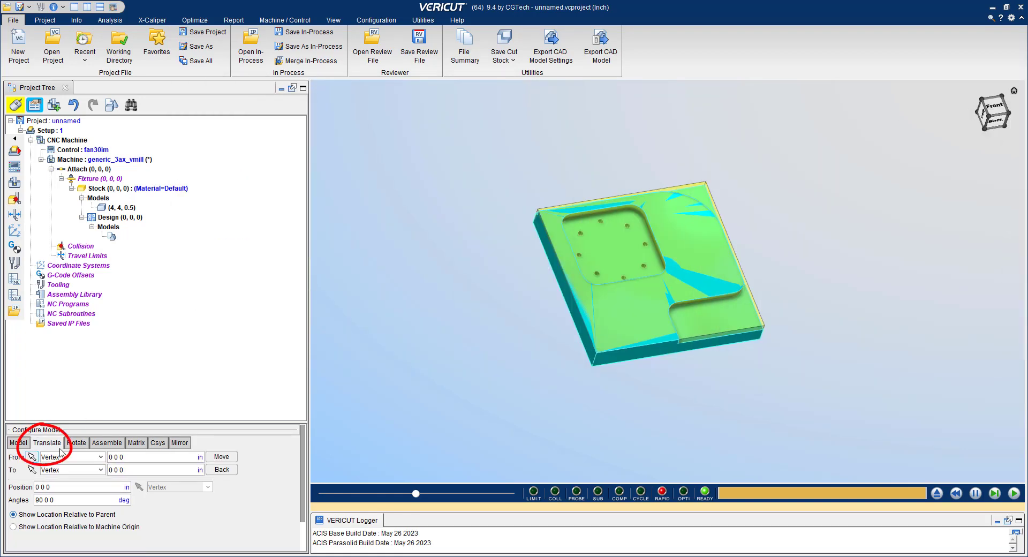
triple_click(127, 457)
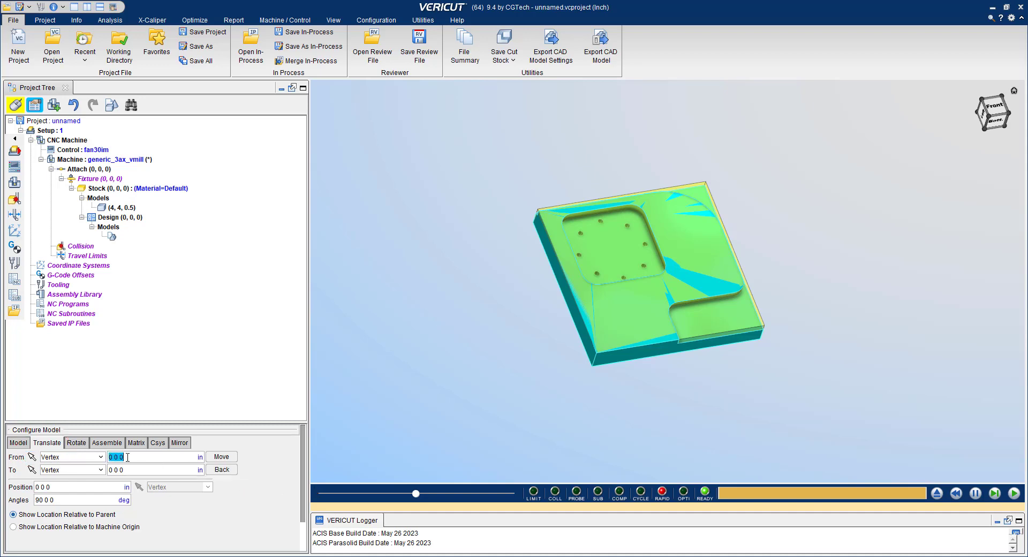
text(-.03)
drag(142, 457, 103, 465)
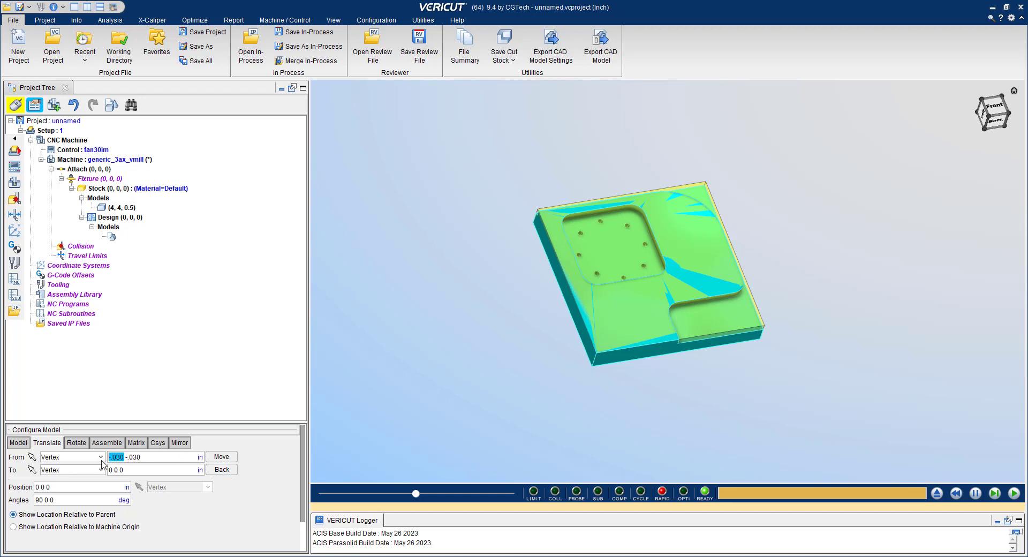
click(148, 461)
click(999, 107)
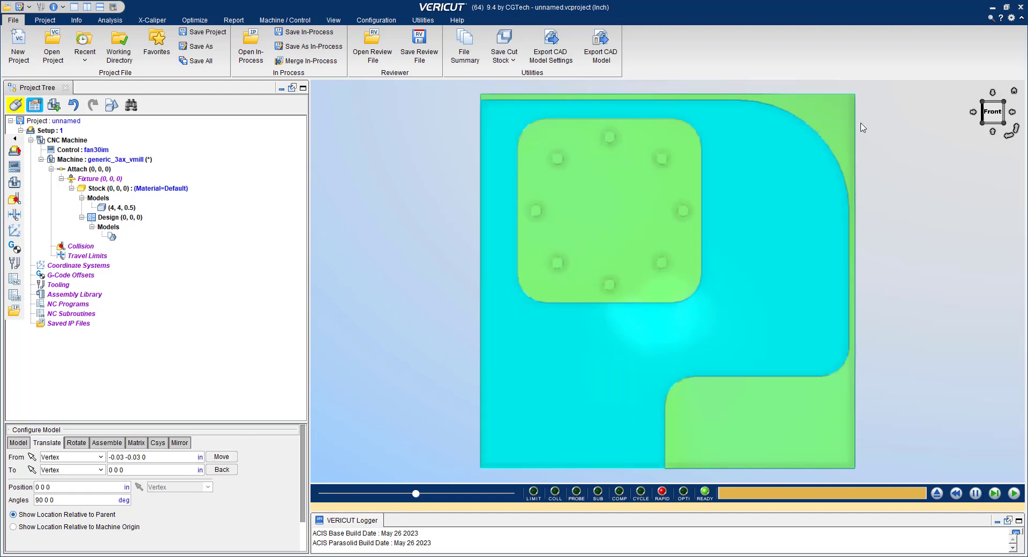
click(234, 459)
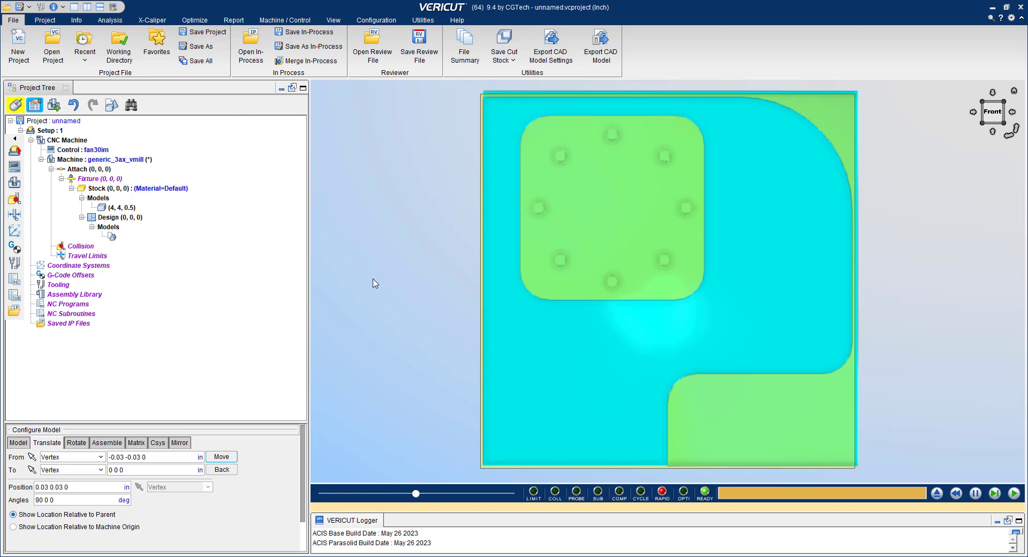
click(398, 215)
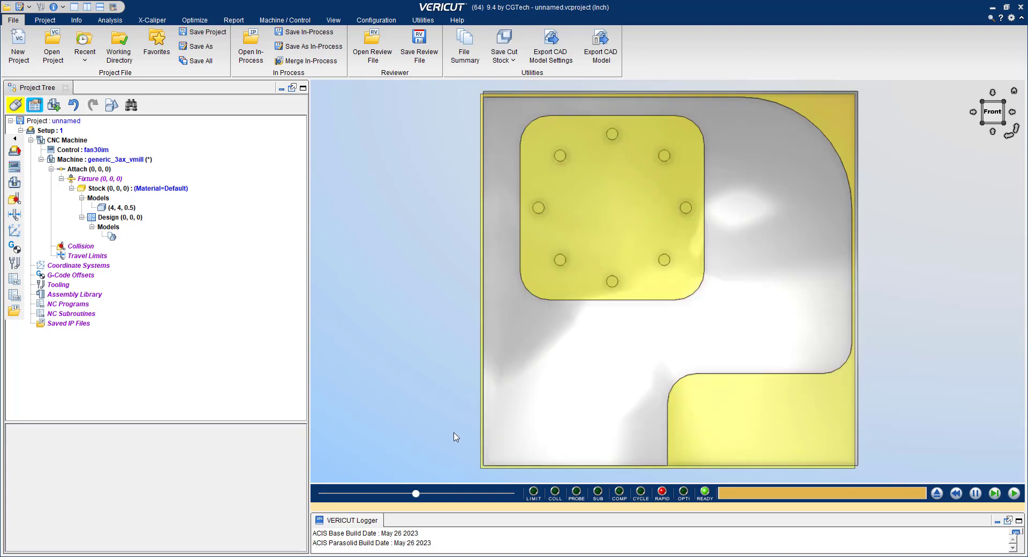
middle_drag(453, 432, 573, 321)
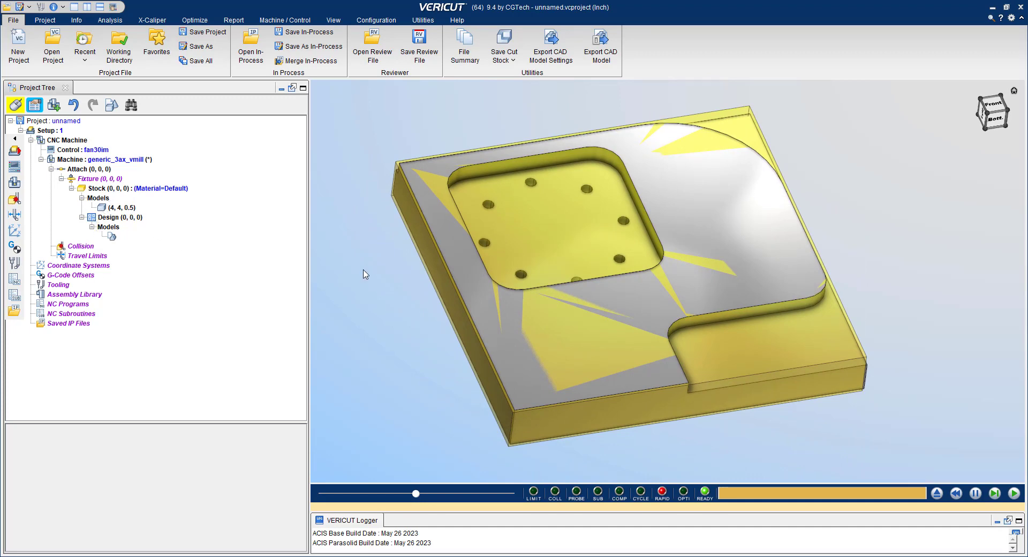
- Add a new coordinate system attached to the stock and check the zero location notes in 8M.txt
click(41, 159)
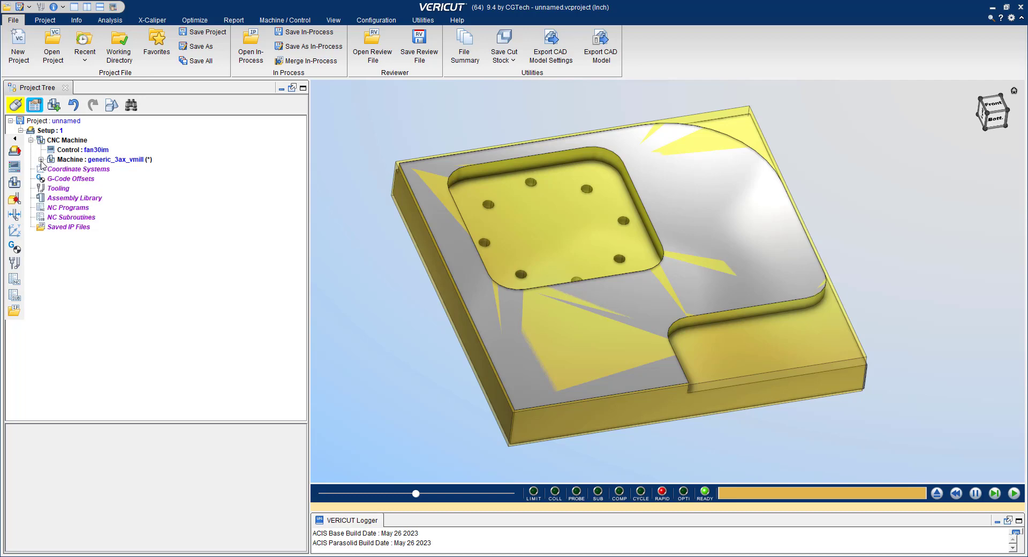
click(60, 170)
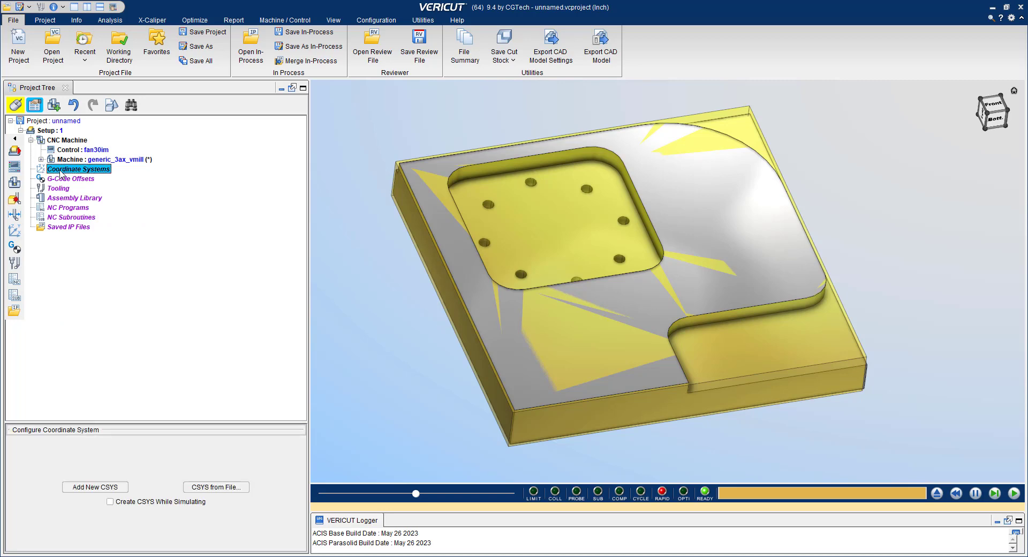
click(108, 491)
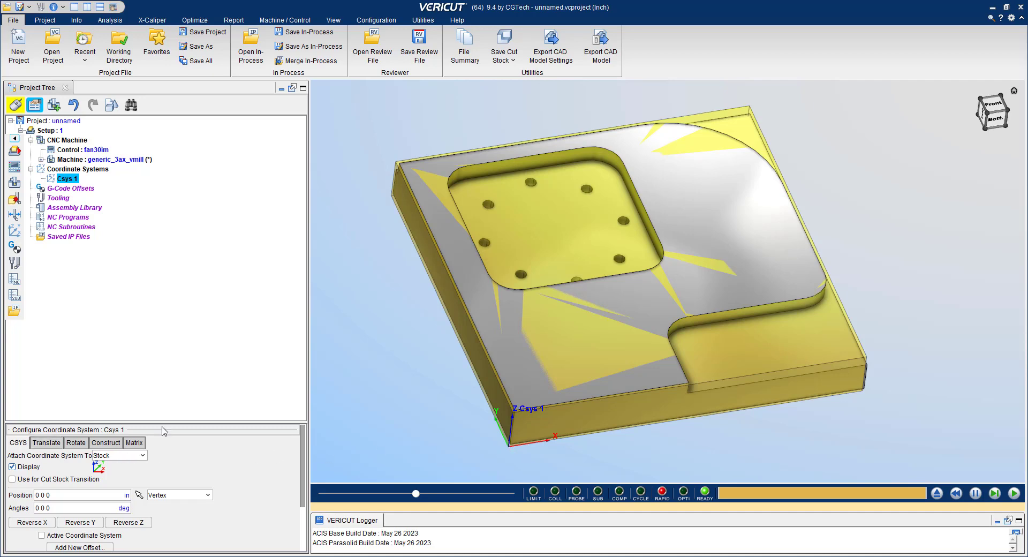
drag(1027, 117, 549, 157)
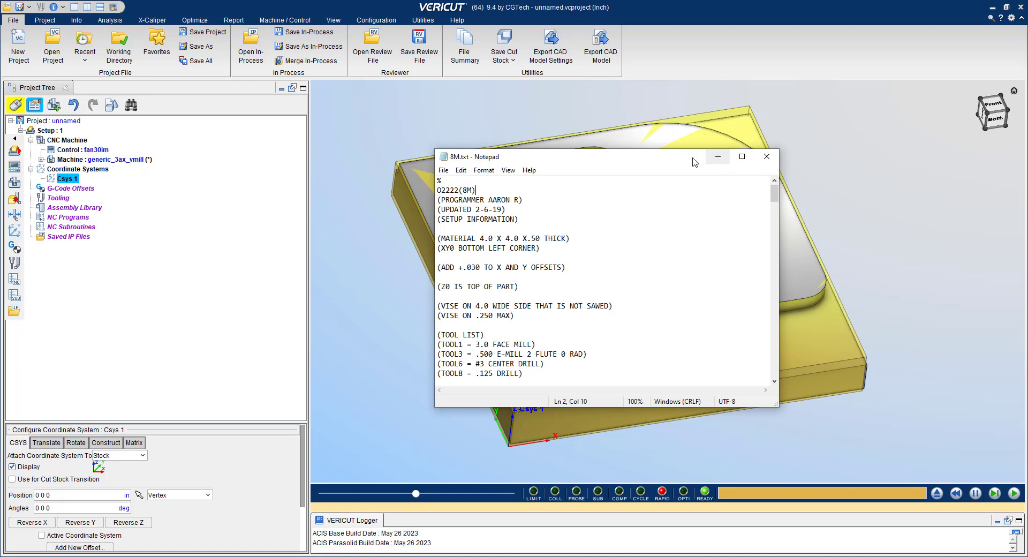
drag(712, 163, 769, 169)
click(775, 163)
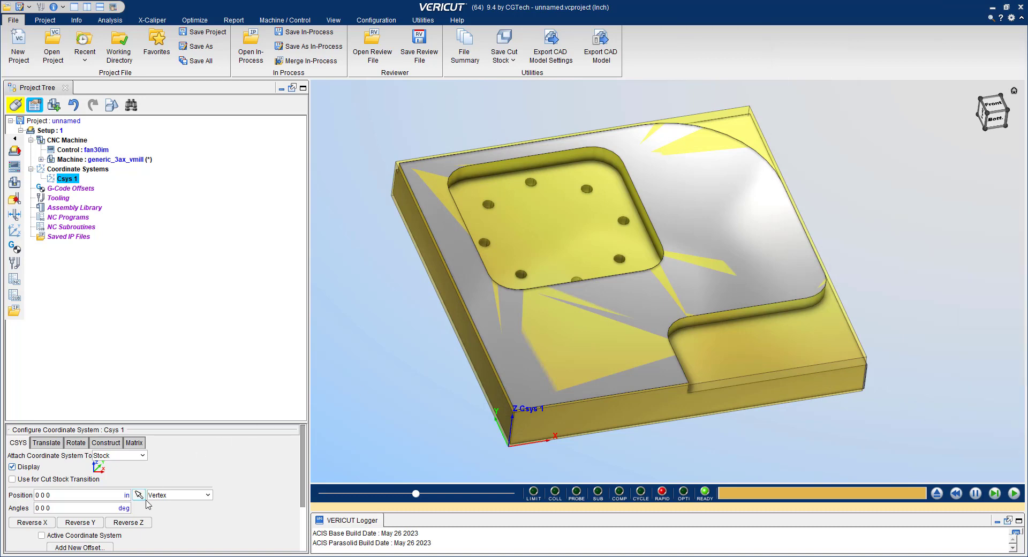
- Position the new coordinate system on the design model's top lower-left corner vertex at 0.03 0.03 0.5
click(49, 443)
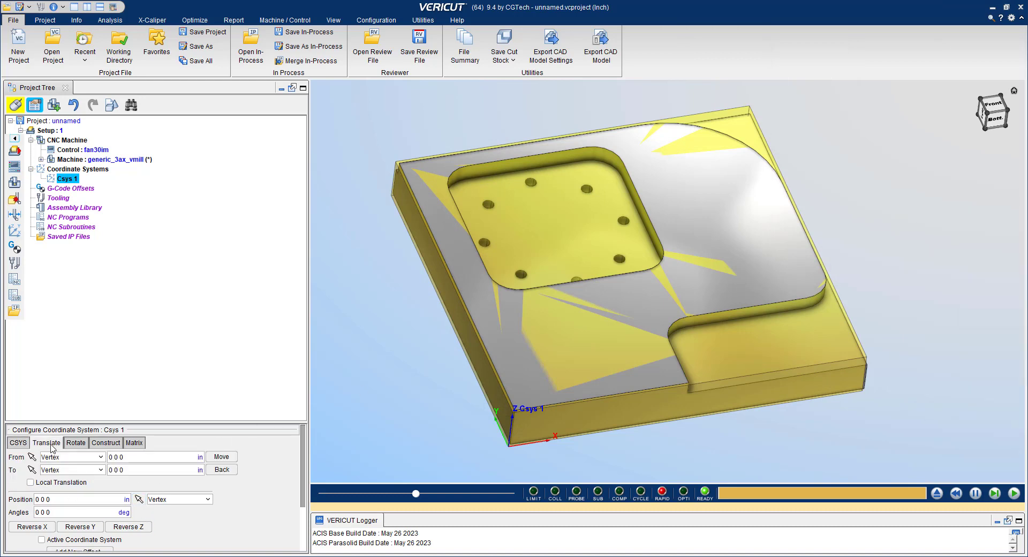
click(139, 500)
scroll(518, 424, up, 4)
scroll(526, 423, up, 4)
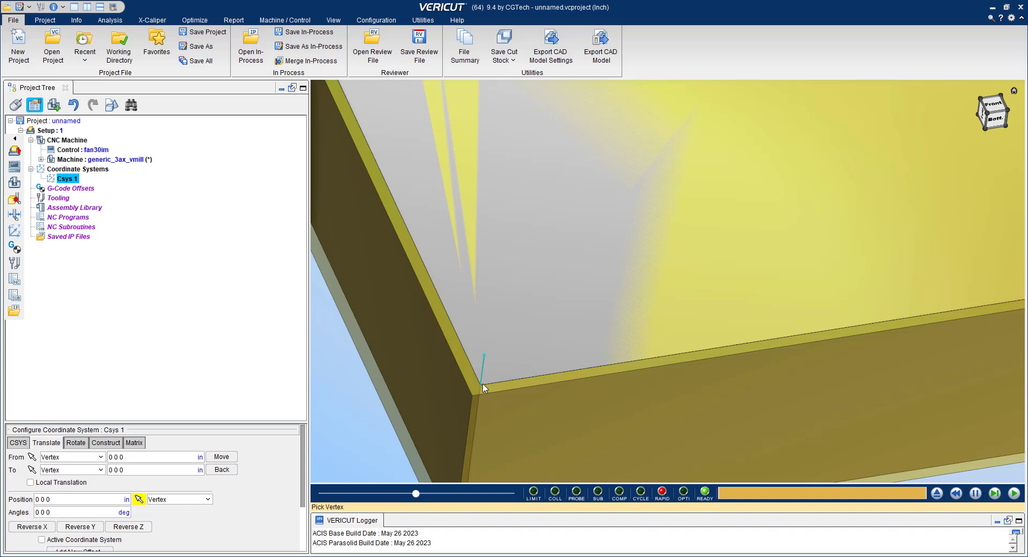
click(483, 387)
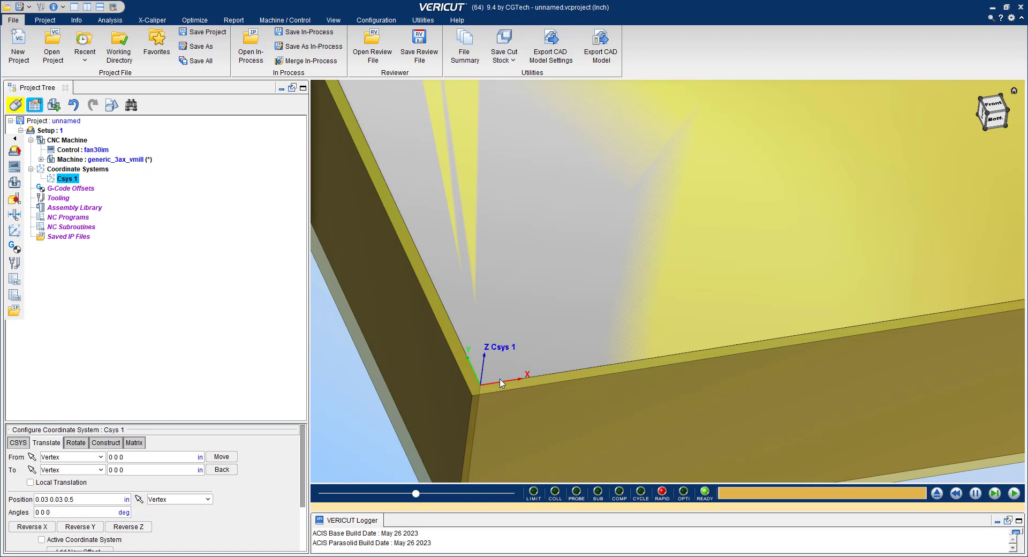
scroll(609, 371, down, 10)
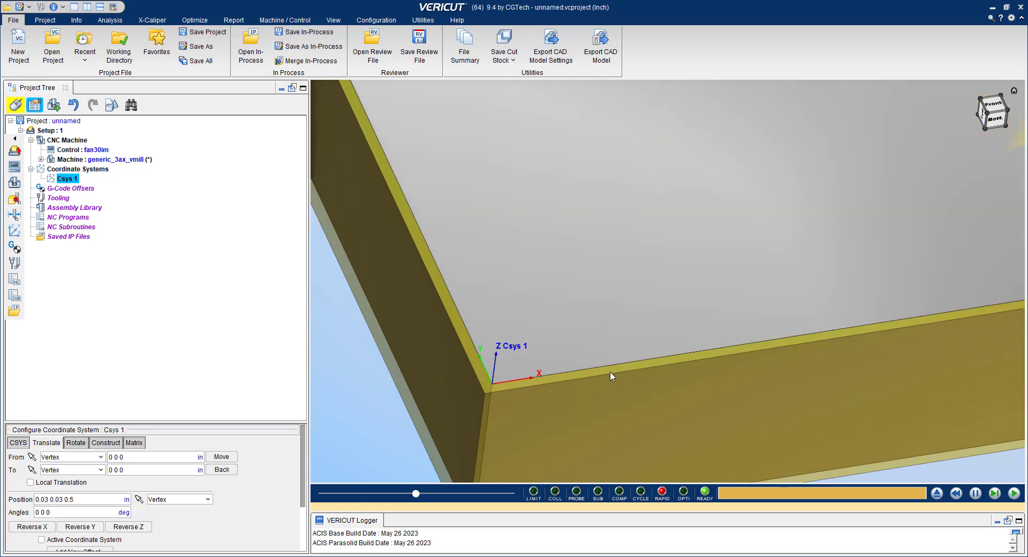
middle_drag(689, 275, 637, 314)
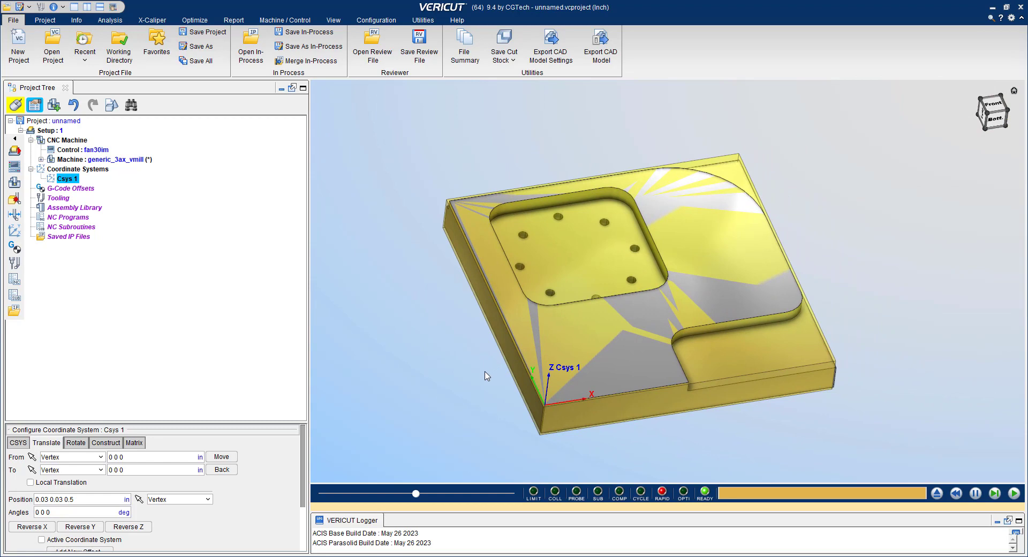
right_click(68, 180)
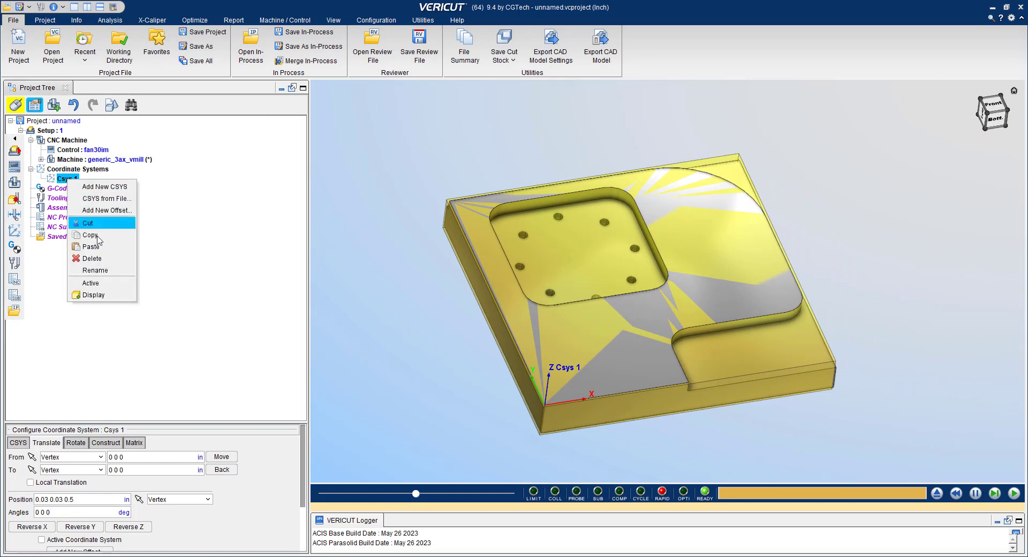
click(96, 270)
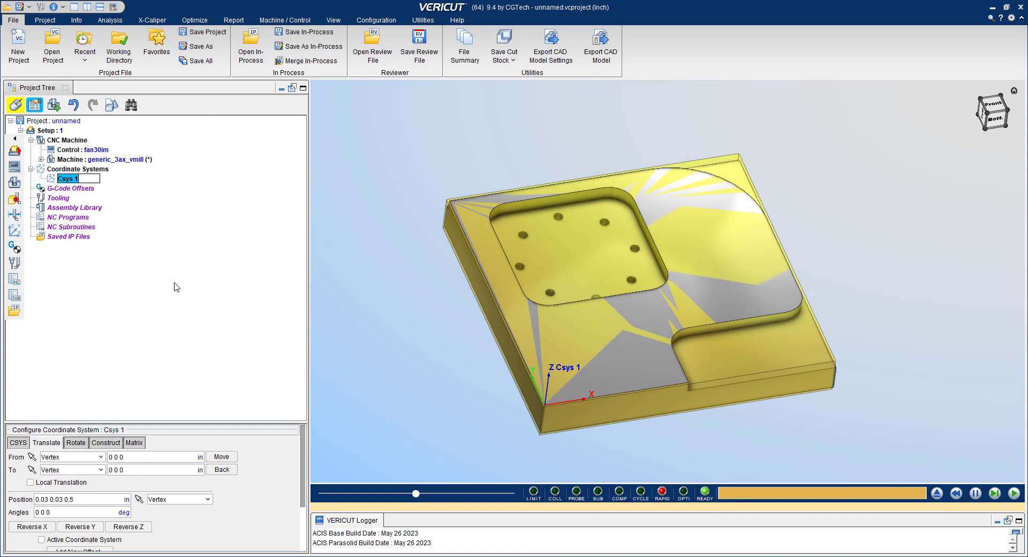
text(G54)
key(Escape)
- Add a work offset with register G54 that references the Csys 1 coordinate system
click(75, 189)
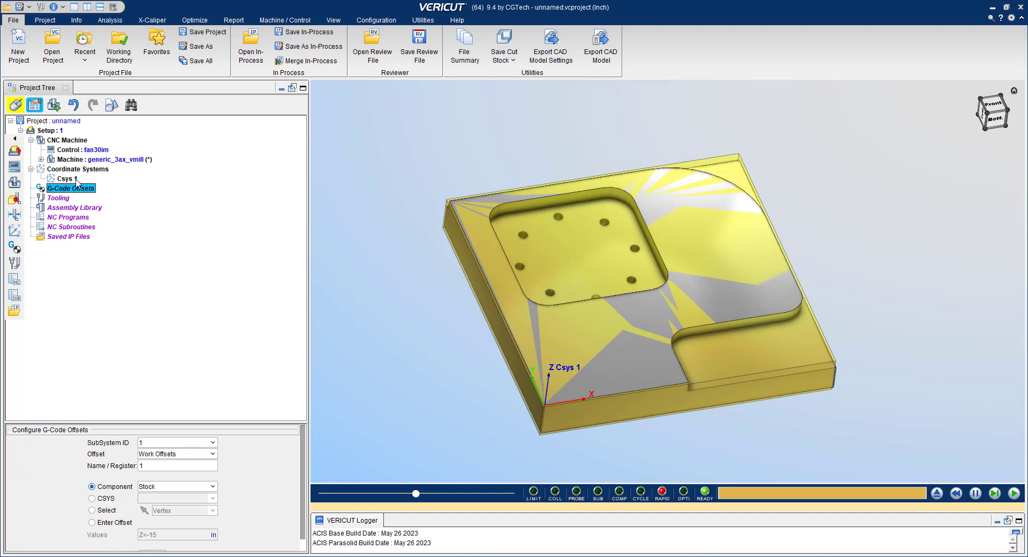
double_click(150, 468)
click(92, 498)
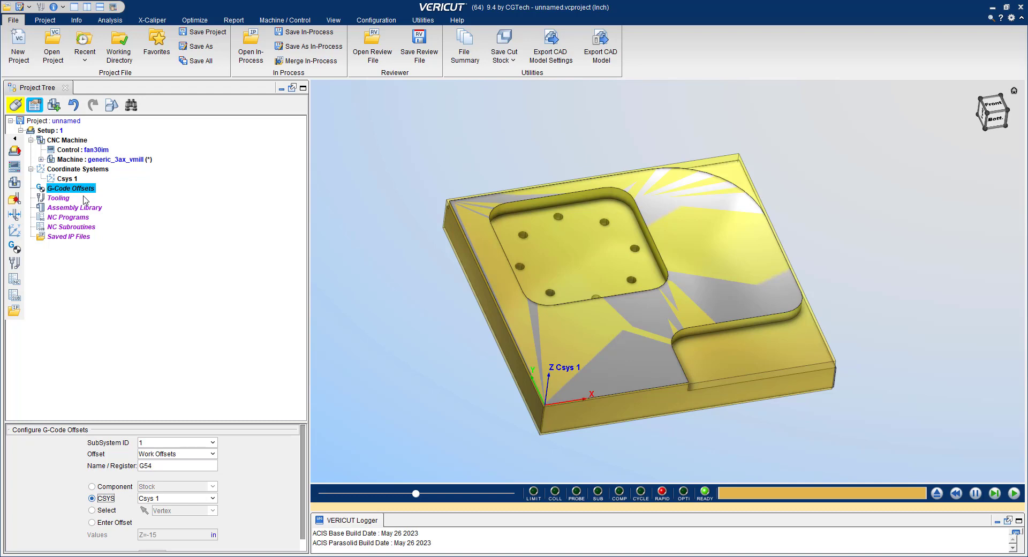
click(159, 499)
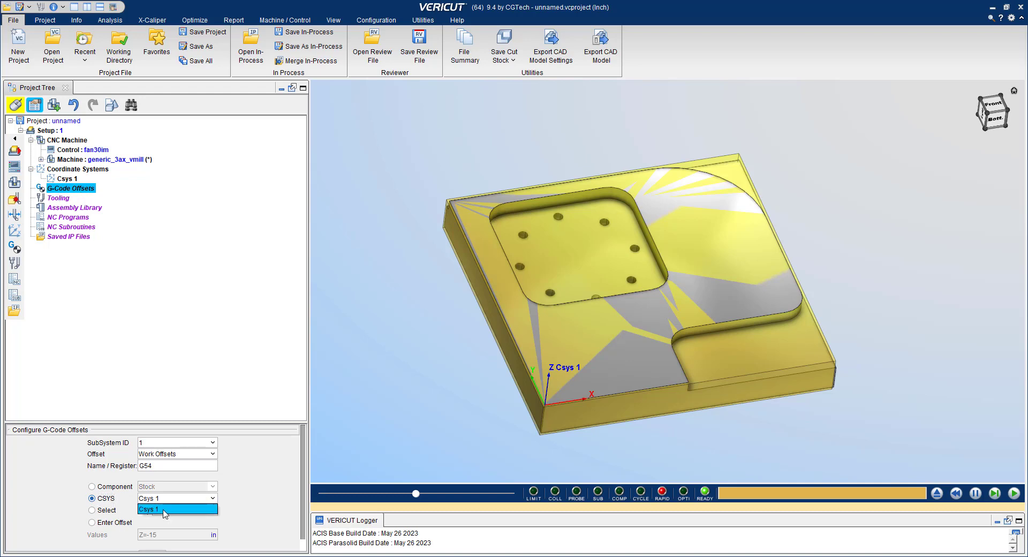
click(163, 510)
scroll(160, 536, down, 1)
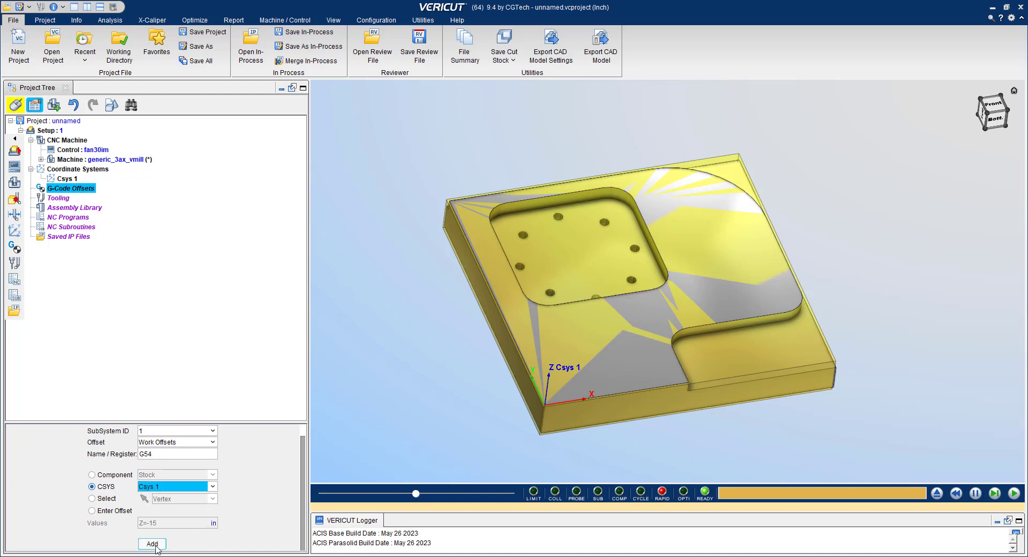
click(154, 545)
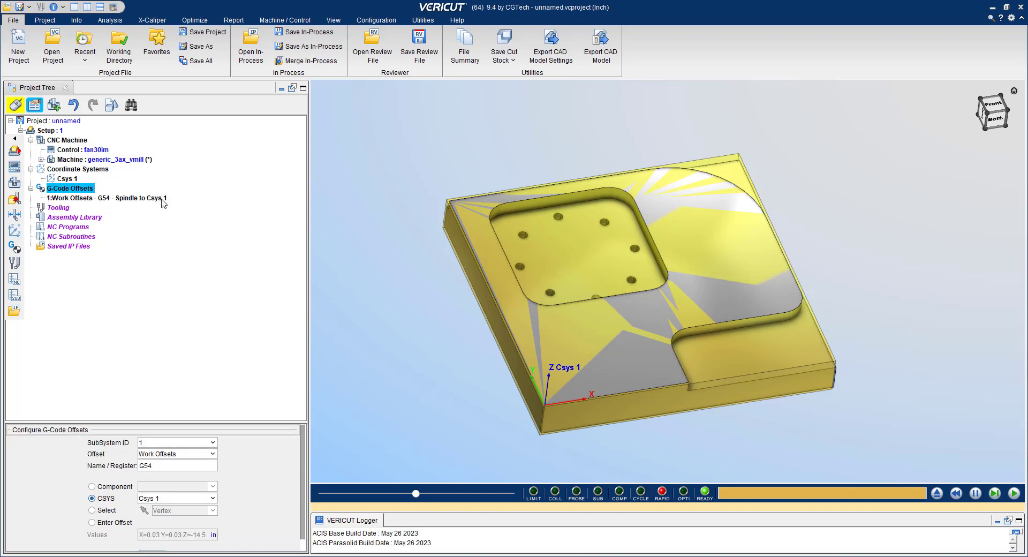
- Rename the Csys 1 coordinate system as G54
click(66, 179)
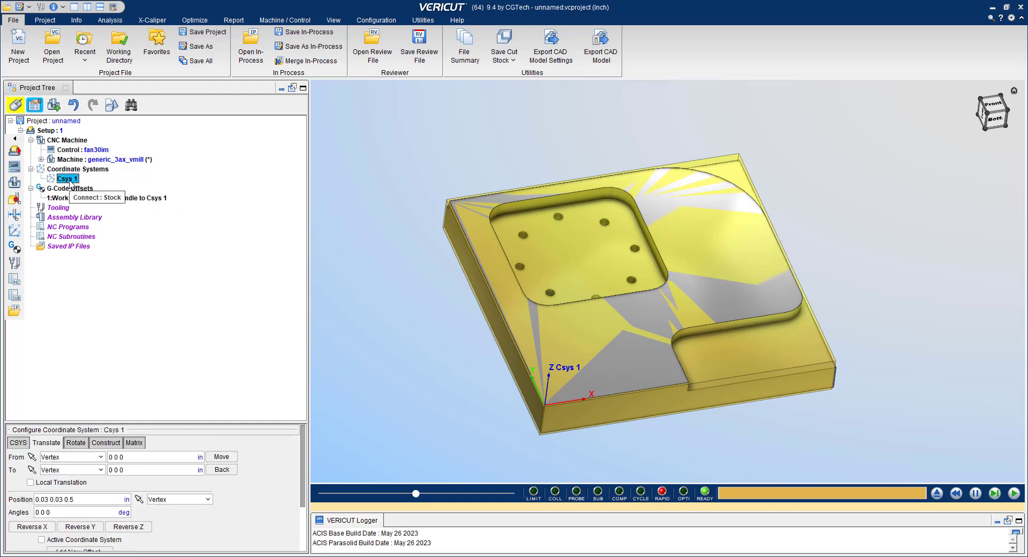
right_click(70, 182)
click(96, 270)
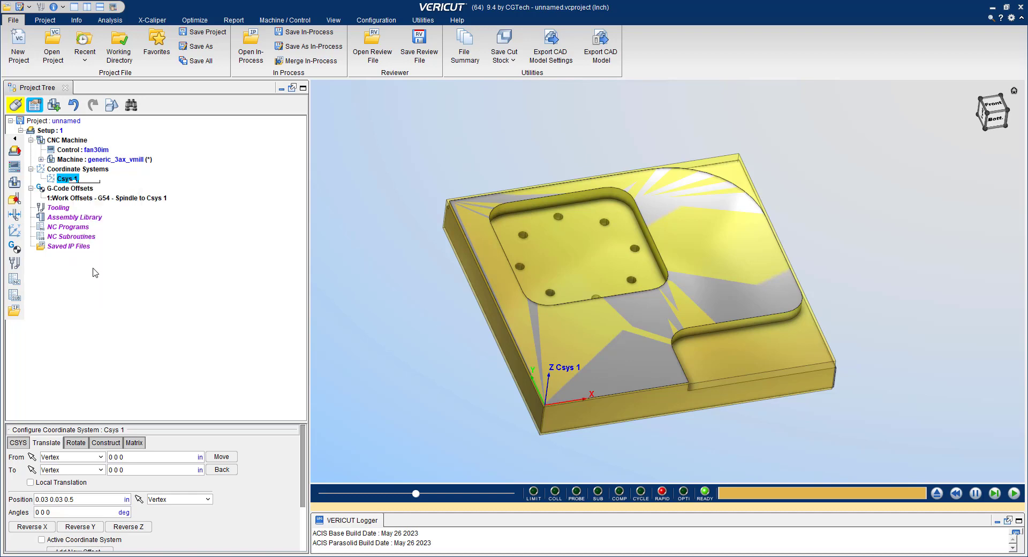
text(G54)
key(Return)
- Consult the 8M PDF drawing and add a second coordinate system at the G54 corner vertex, position 0.03 0.03 0.5
click(348, 524)
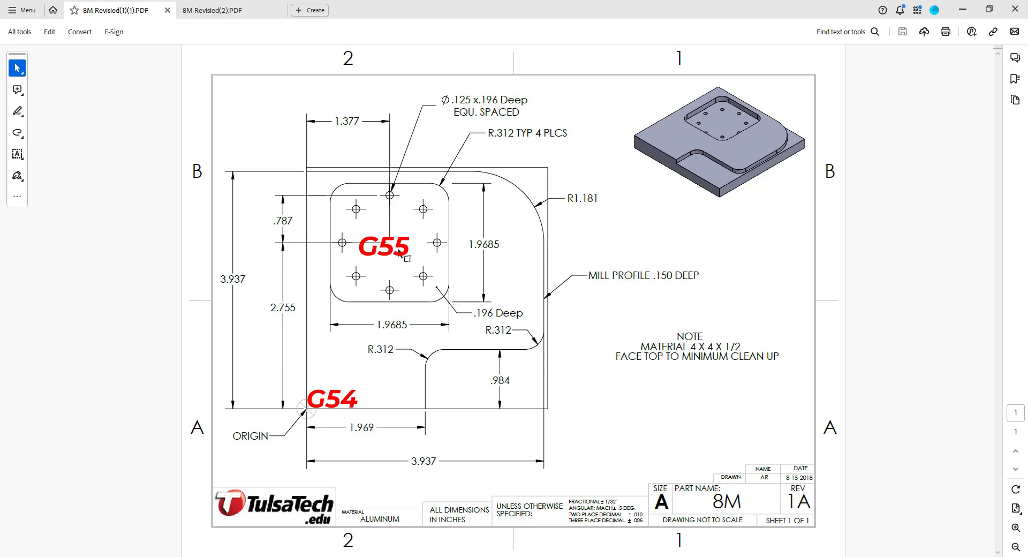
click(962, 12)
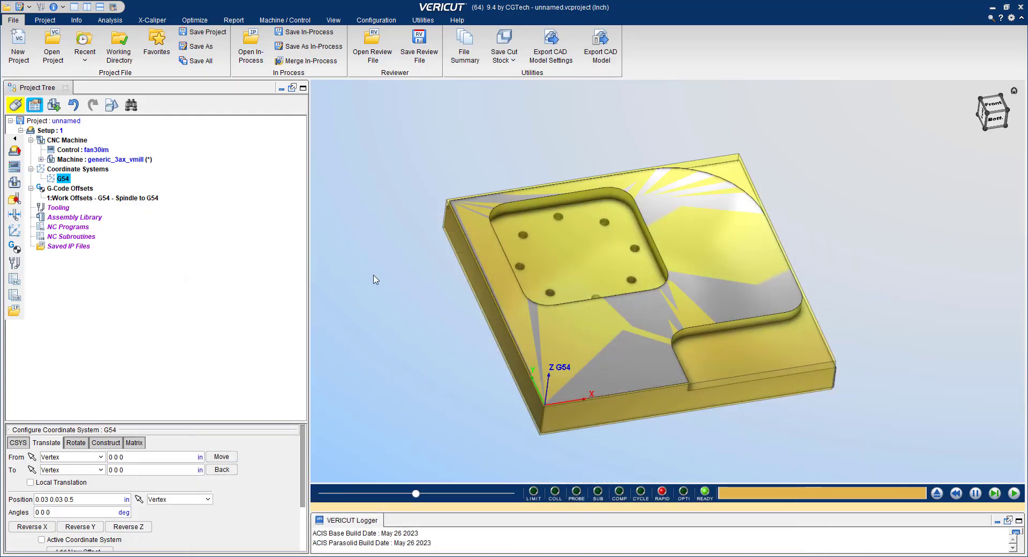
click(64, 170)
click(95, 487)
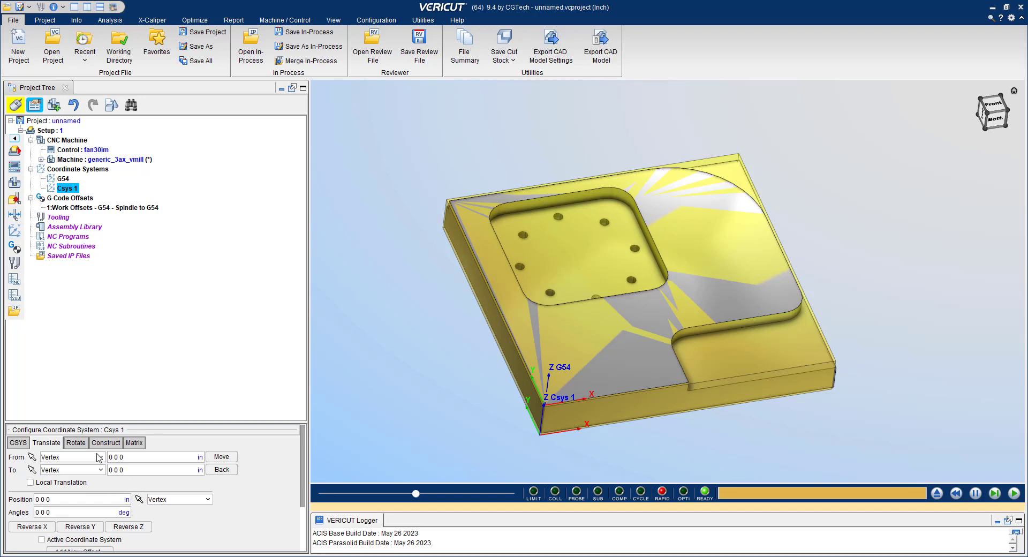
scroll(113, 487, down, 1)
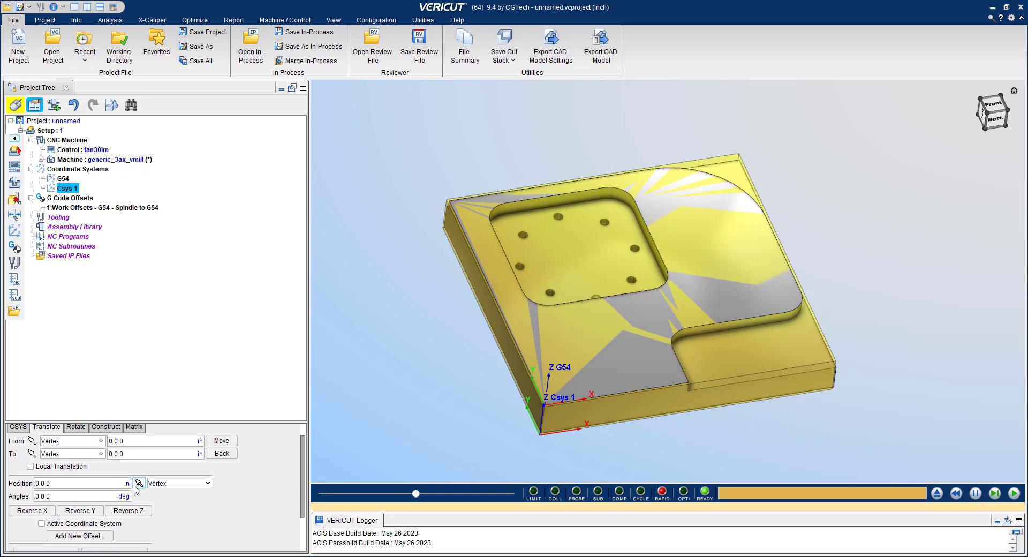
click(139, 483)
scroll(531, 401, up, 10)
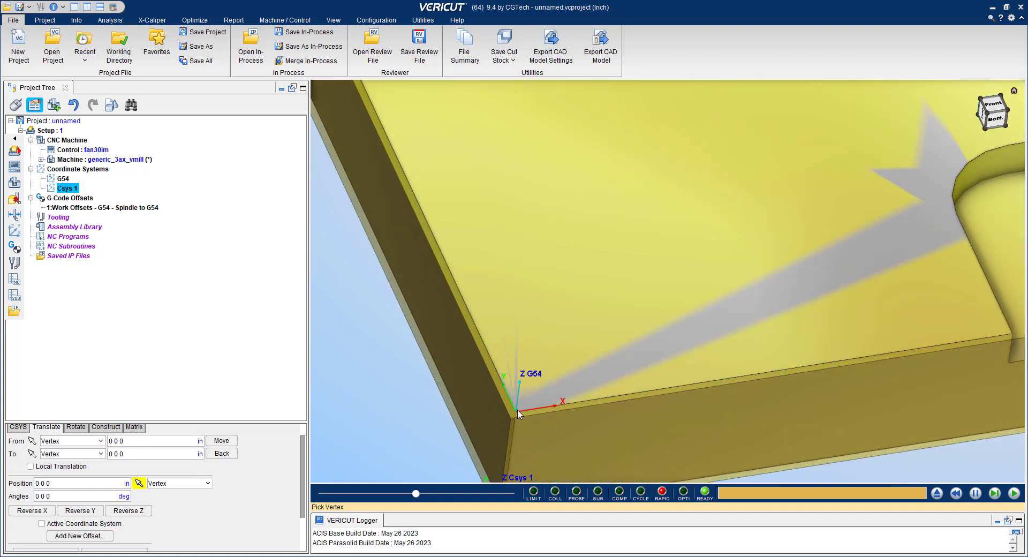
click(517, 411)
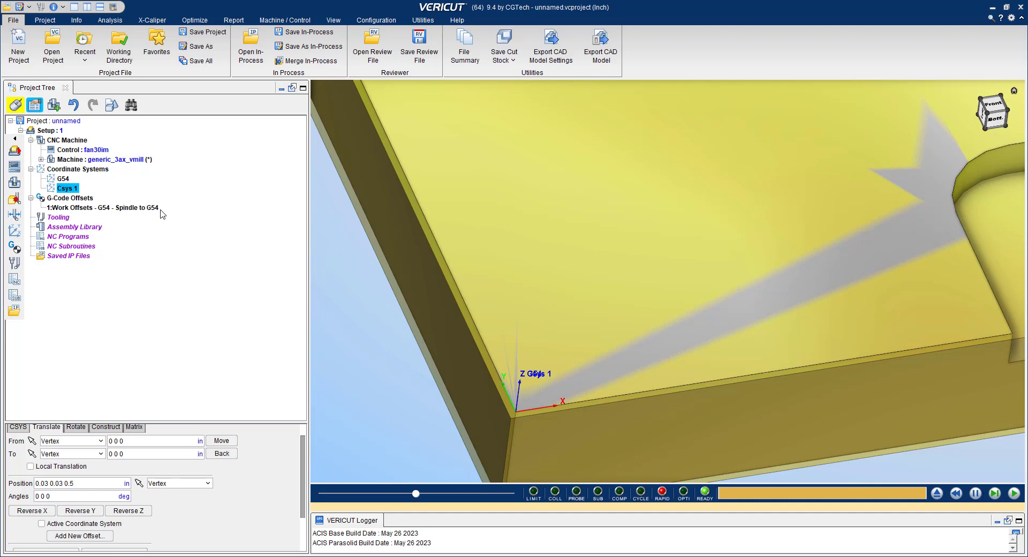
- Rename the Csys 1 coordinate system as G55
right_click(73, 188)
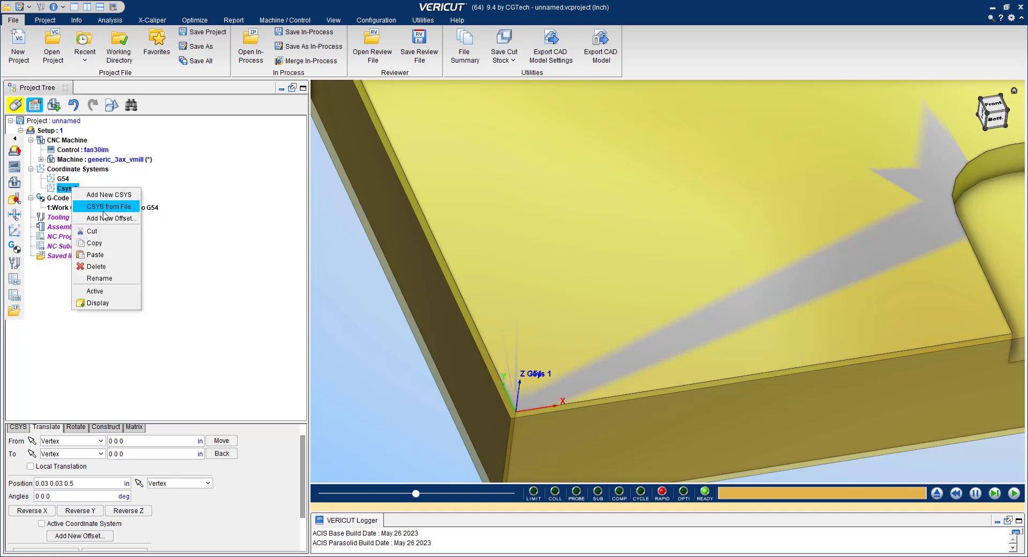
click(117, 278)
text(G55)
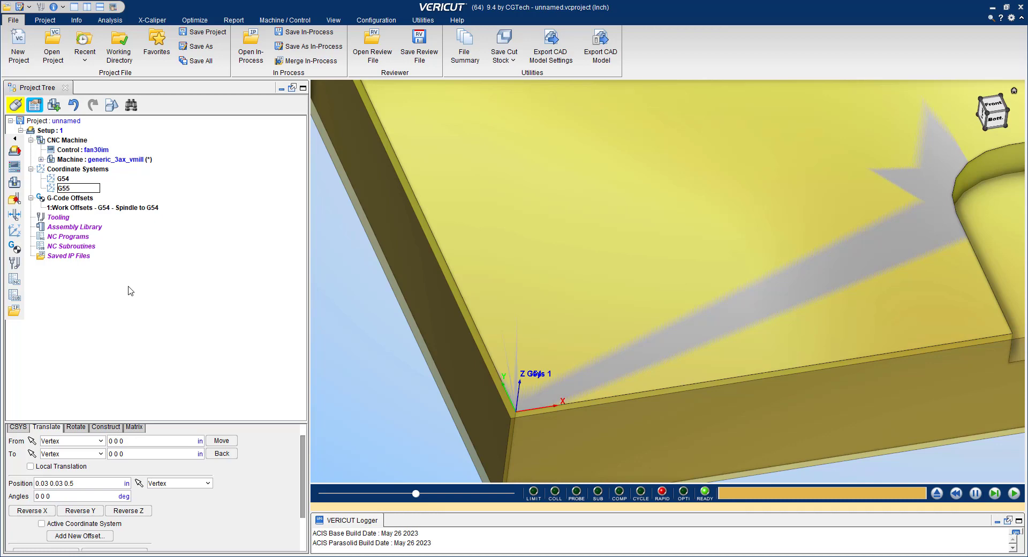
key(Return)
- Consult the 8M PDF drawing for the pocket centre and translate the G55 coordinate system from -1.377 -2.755 0 to 0 0 0
scroll(546, 252, down, 8)
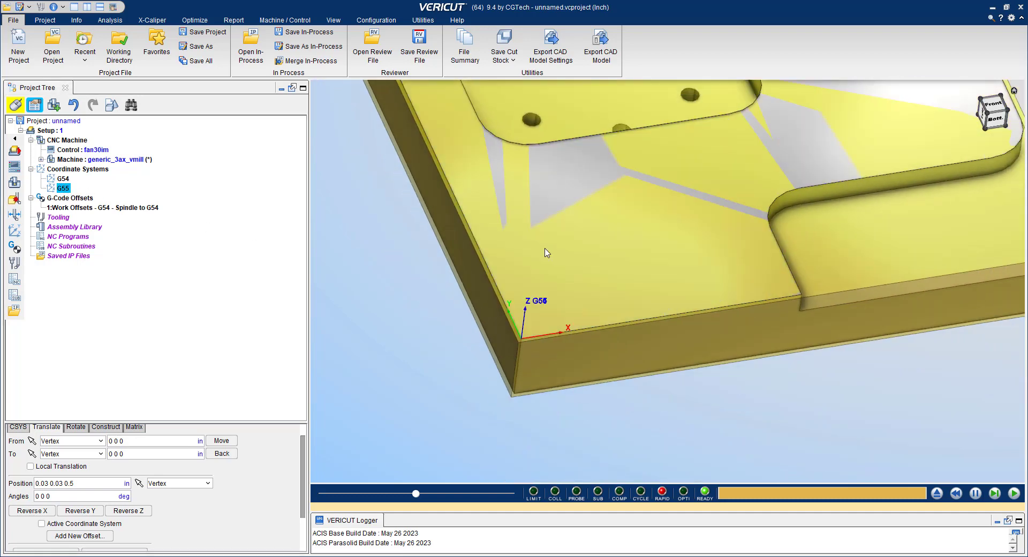
middle_drag(601, 214, 575, 292)
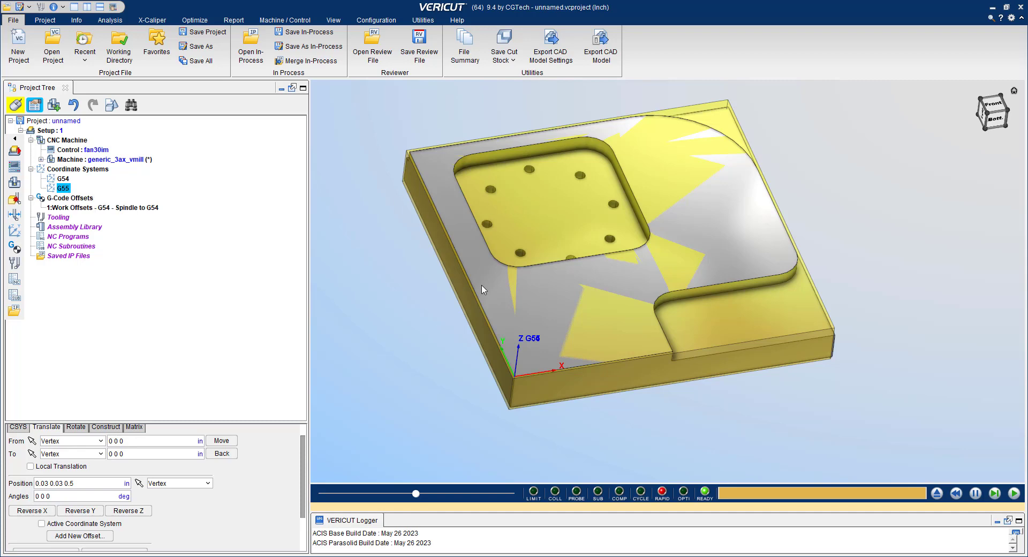
mouse_move(382, 554)
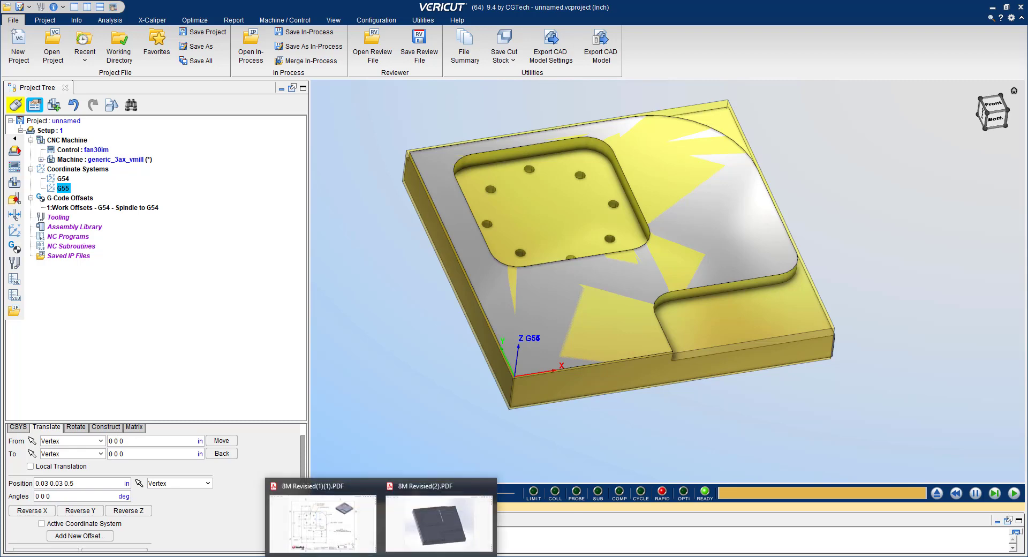
click(340, 534)
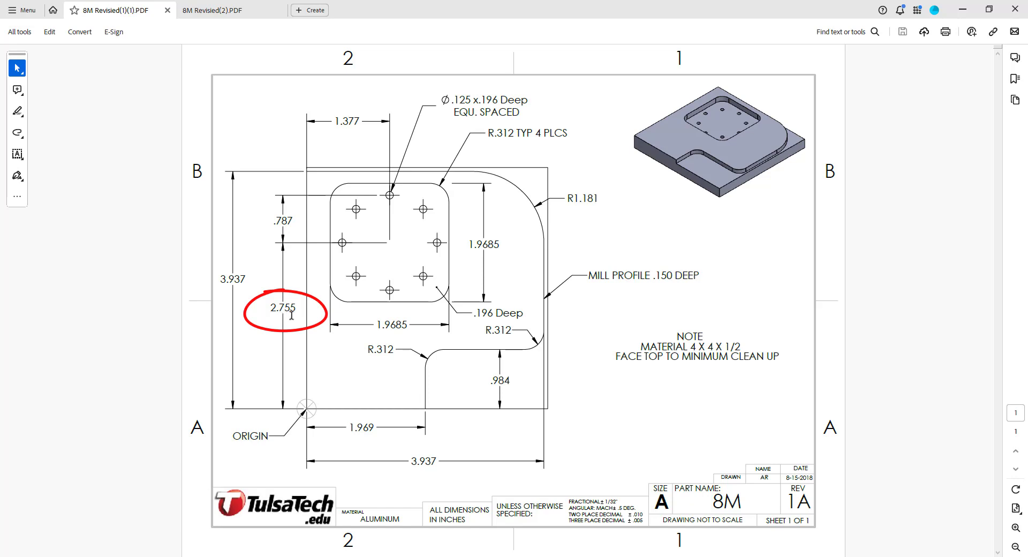
click(962, 11)
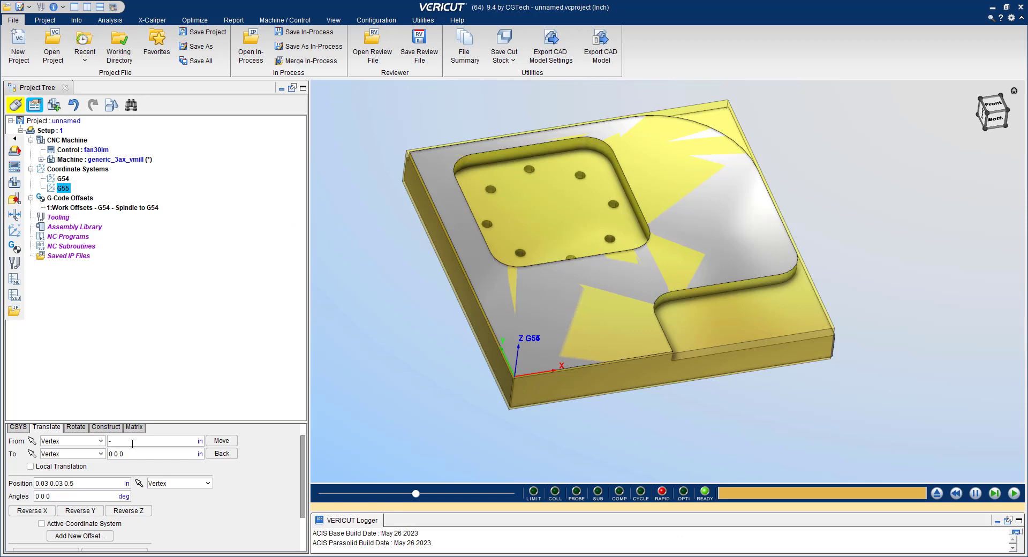
click(132, 443)
text(-1.377)
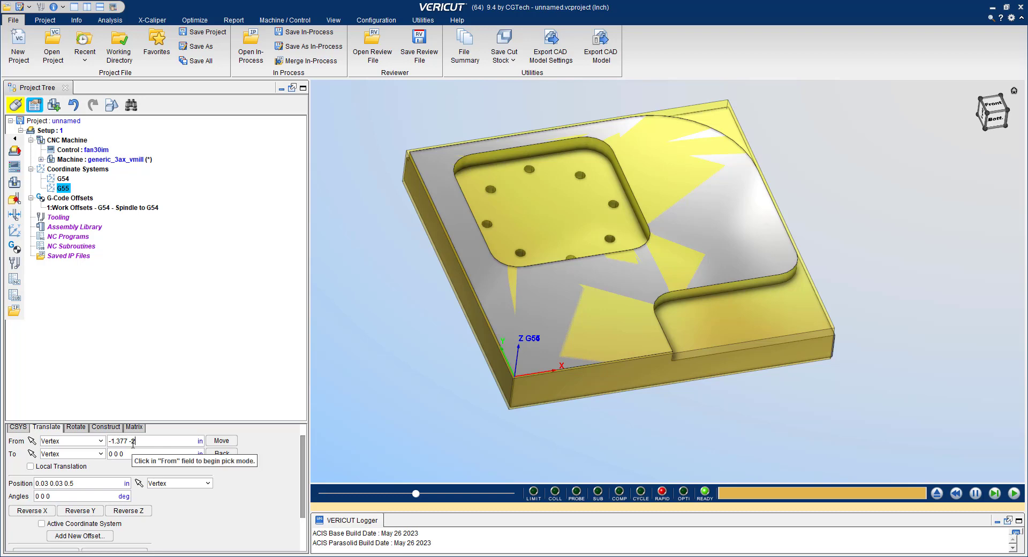
text(-2.755 0)
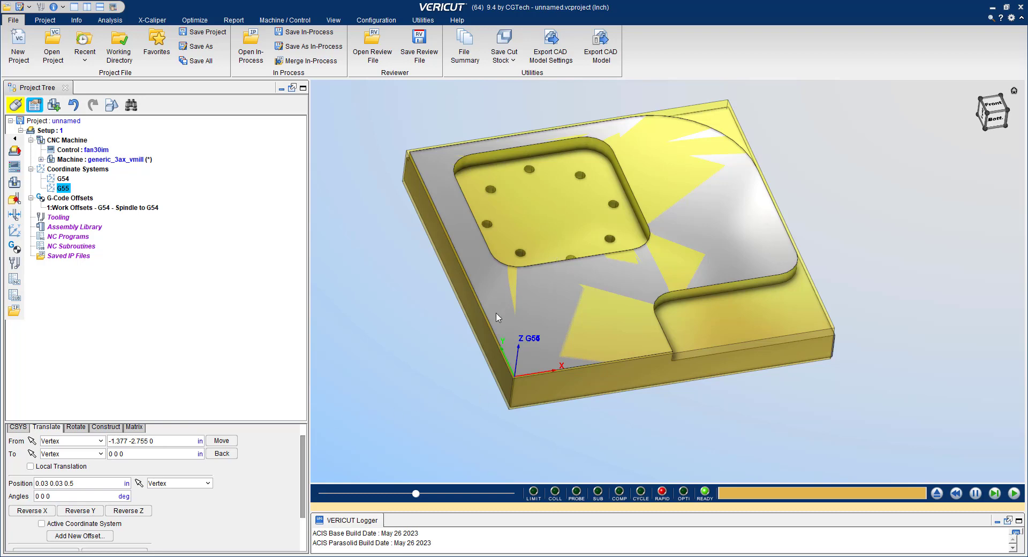
scroll(485, 416, down, 3)
scroll(485, 416, up, 2)
scroll(485, 417, down, 2)
middle_drag(485, 416, 538, 310)
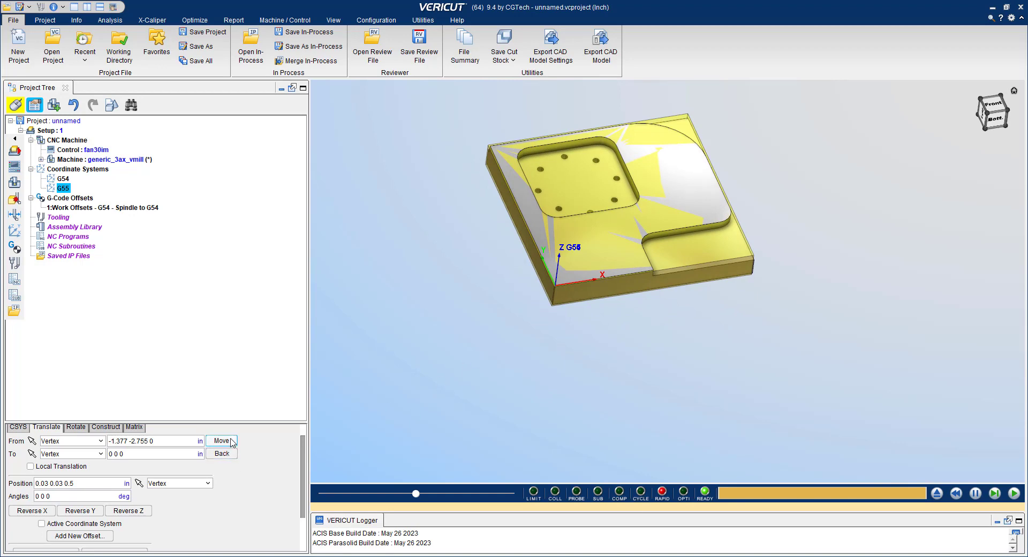
click(222, 441)
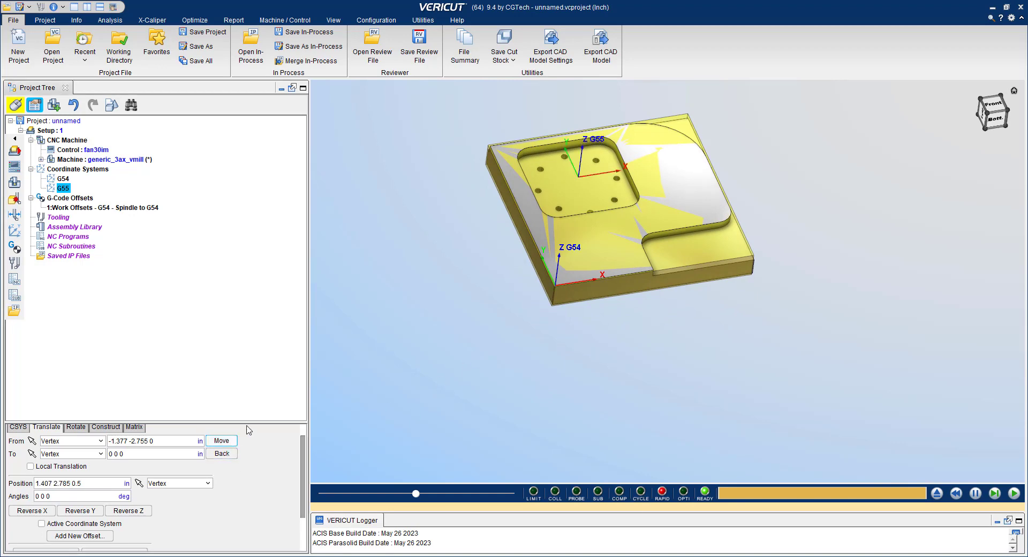
middle_drag(613, 199, 576, 323)
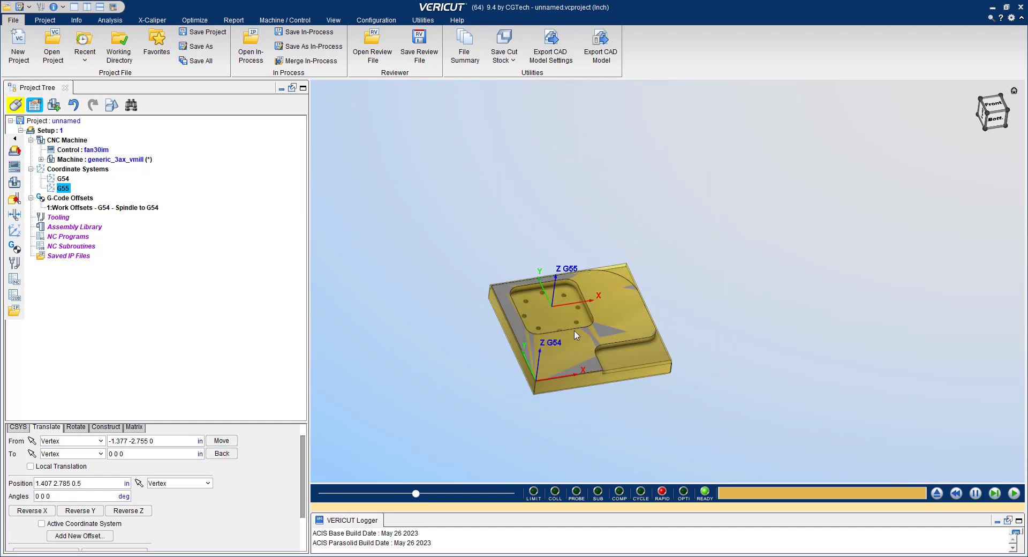
scroll(583, 316, up, 5)
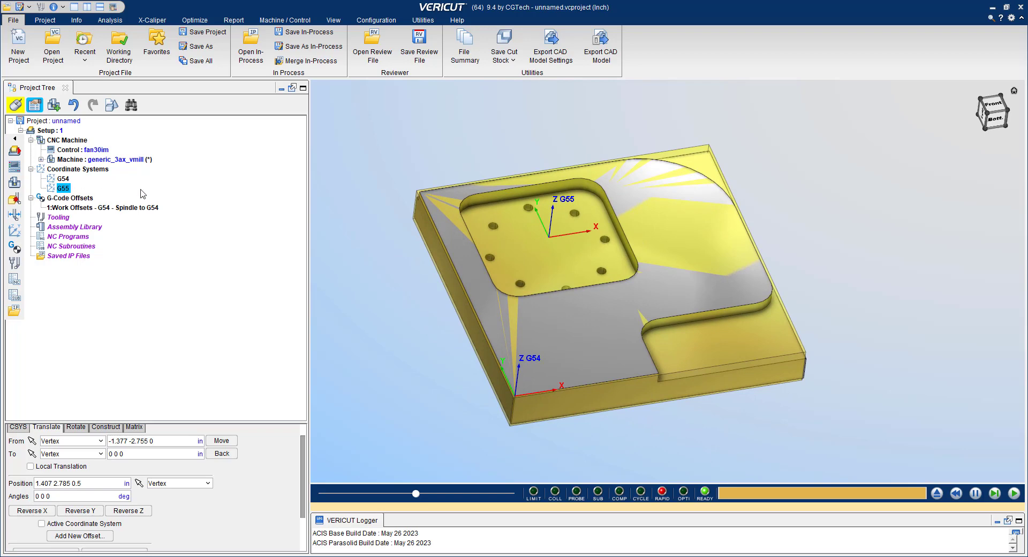
- Add a work offset with register G55 that references the G55 coordinate system, and collapse the Coordinate Systems and G-Code Offsets branches
click(114, 208)
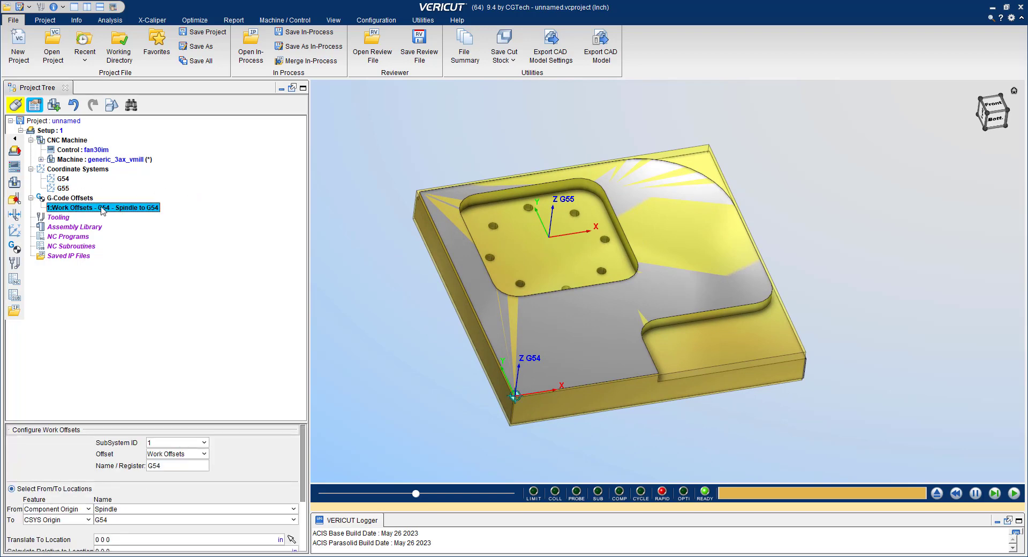
click(84, 200)
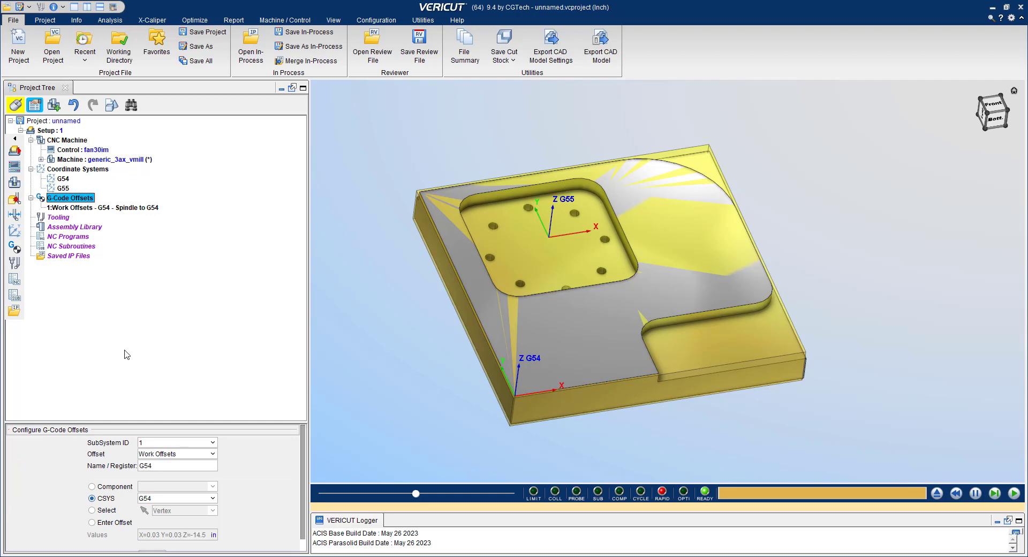
double_click(162, 466)
click(162, 467)
click(163, 499)
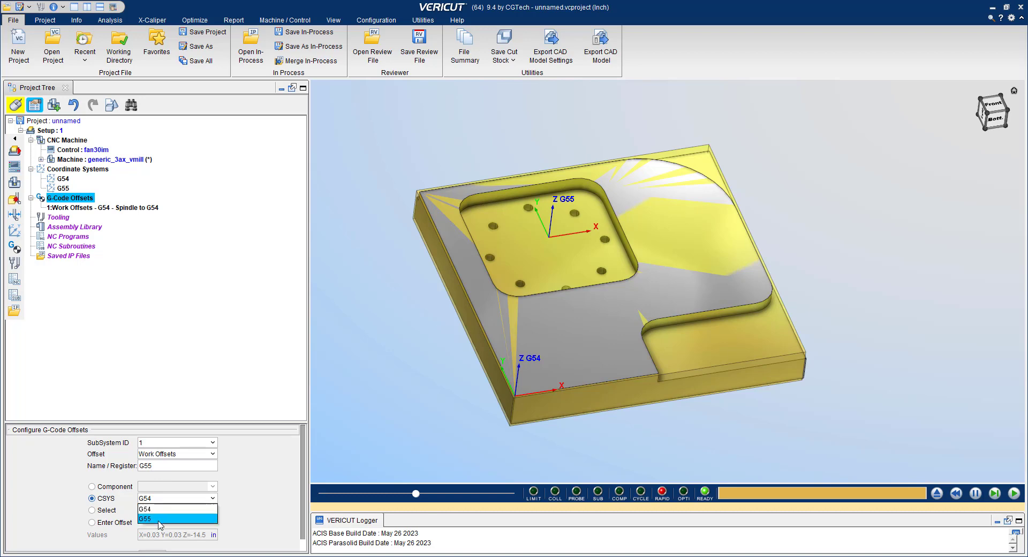
click(158, 519)
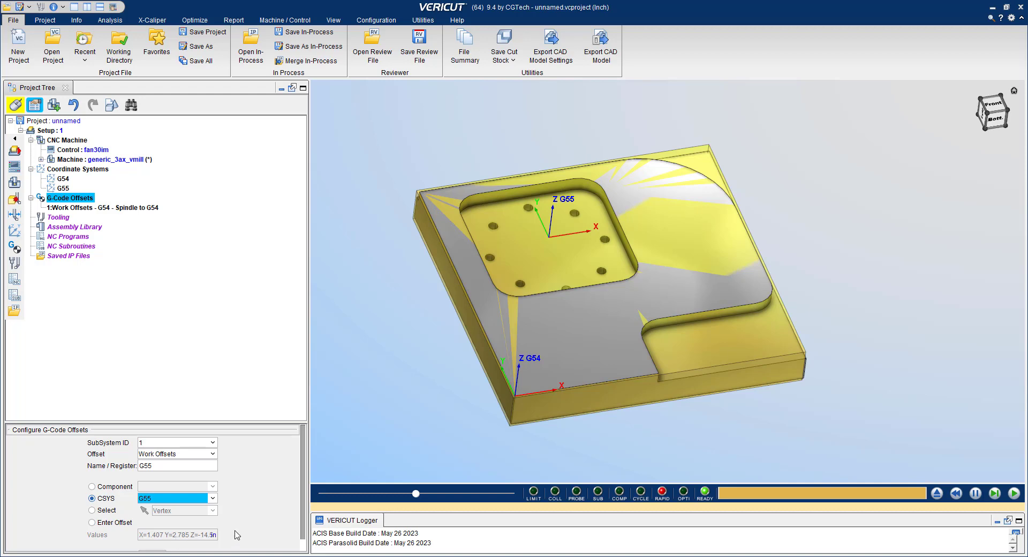
scroll(247, 488, down, 1)
click(155, 544)
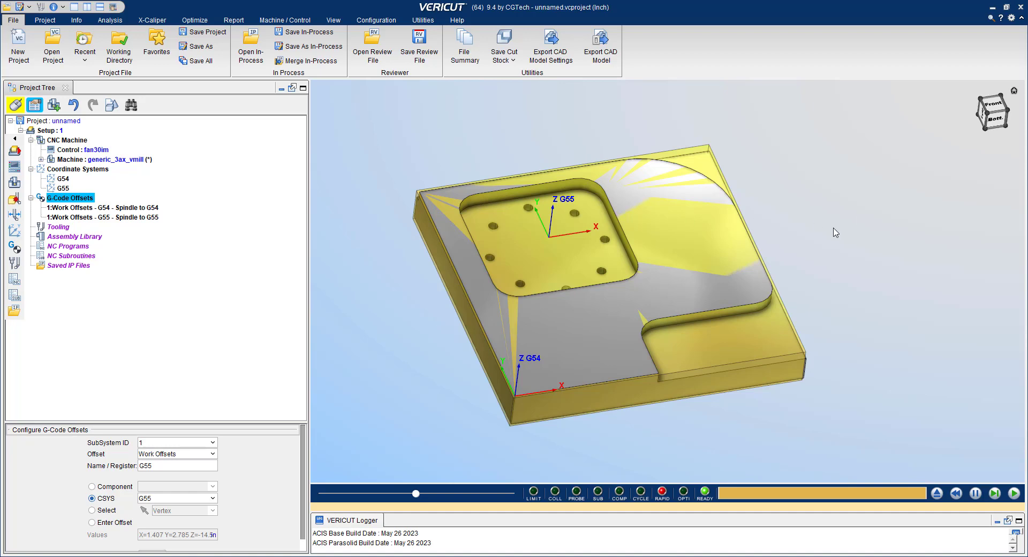
click(31, 169)
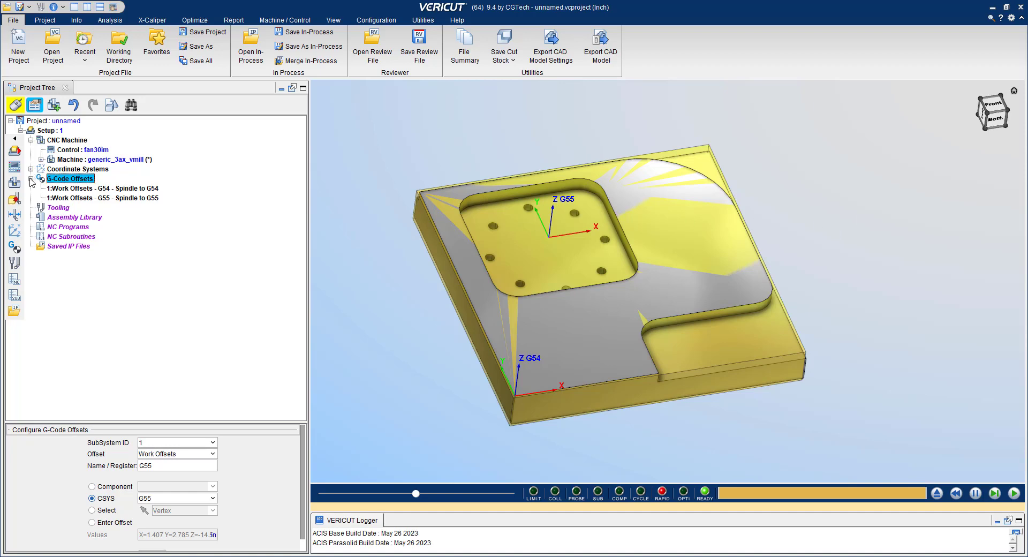
click(30, 179)
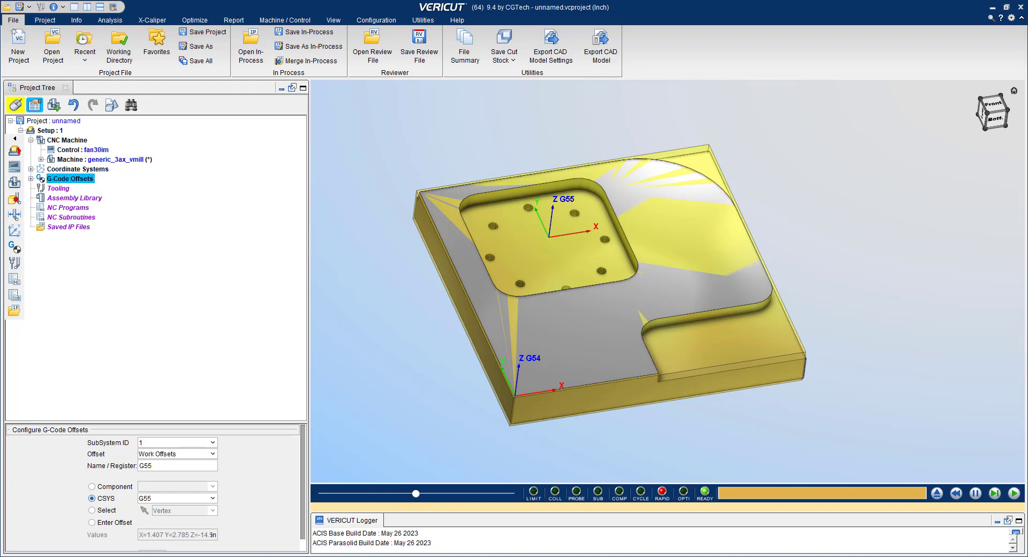
- Bring up the 8M.txt program in Notepad and compare its tool list with the tool-change calls in the code
drag(1027, 144, 731, 137)
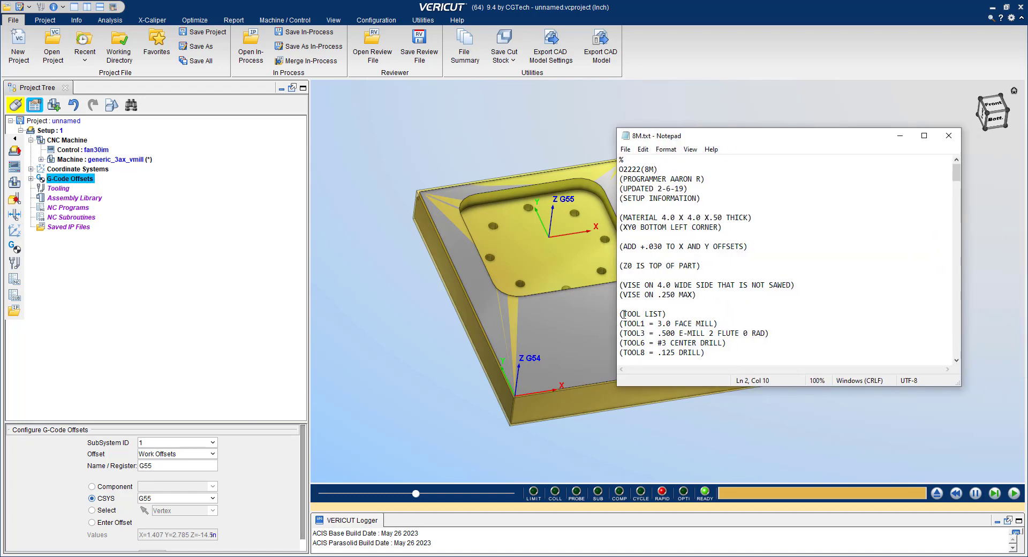
drag(622, 314, 737, 351)
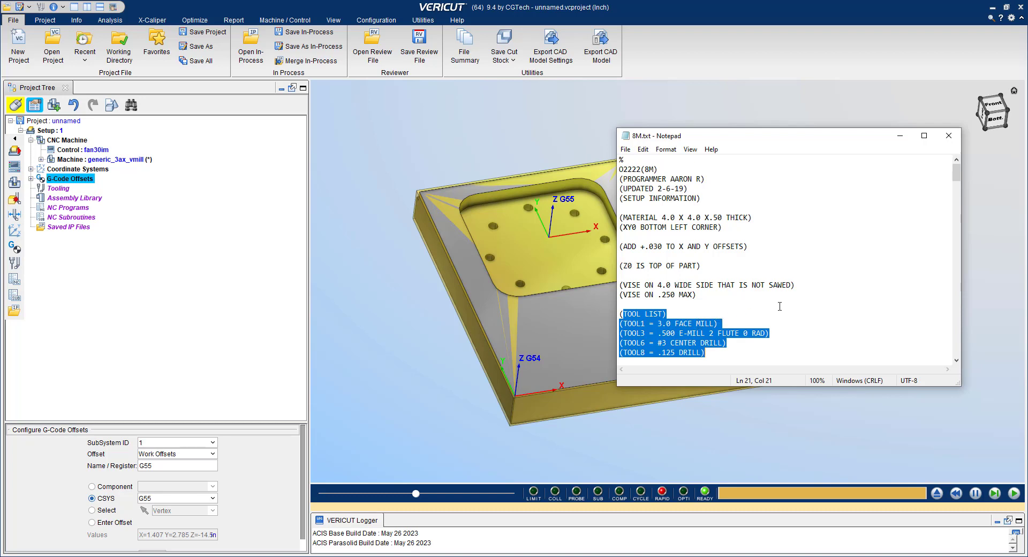
scroll(779, 306, down, 4)
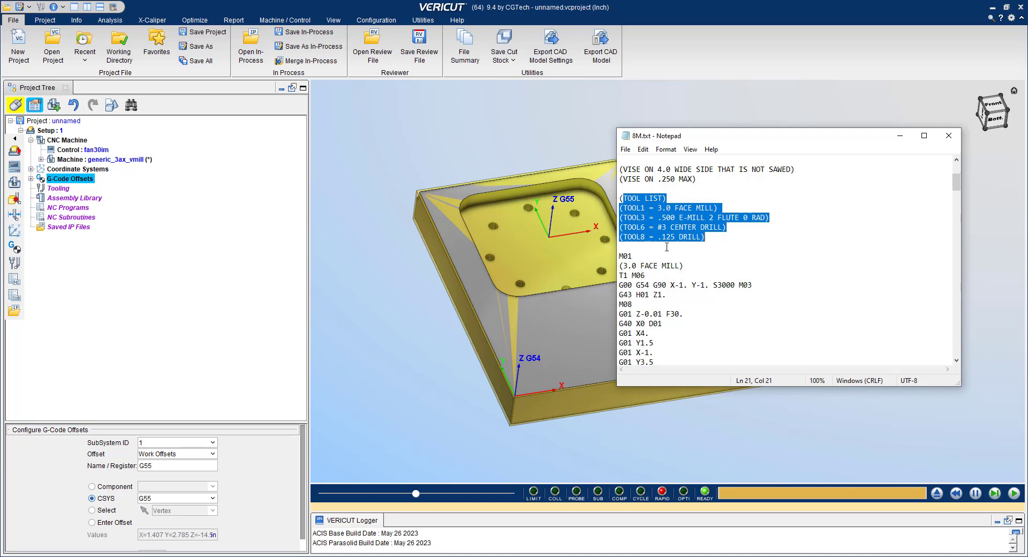
click(623, 275)
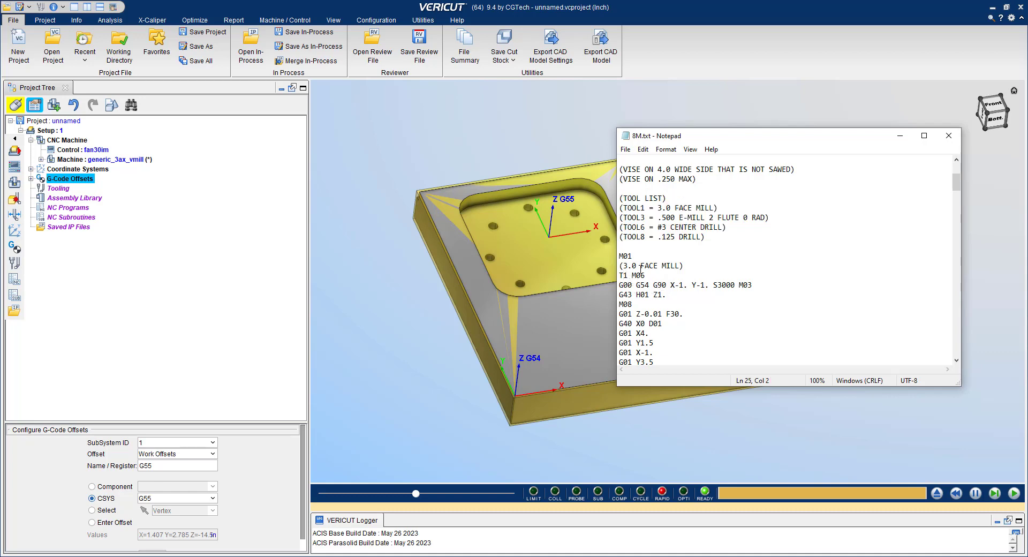
scroll(656, 284, down, 5)
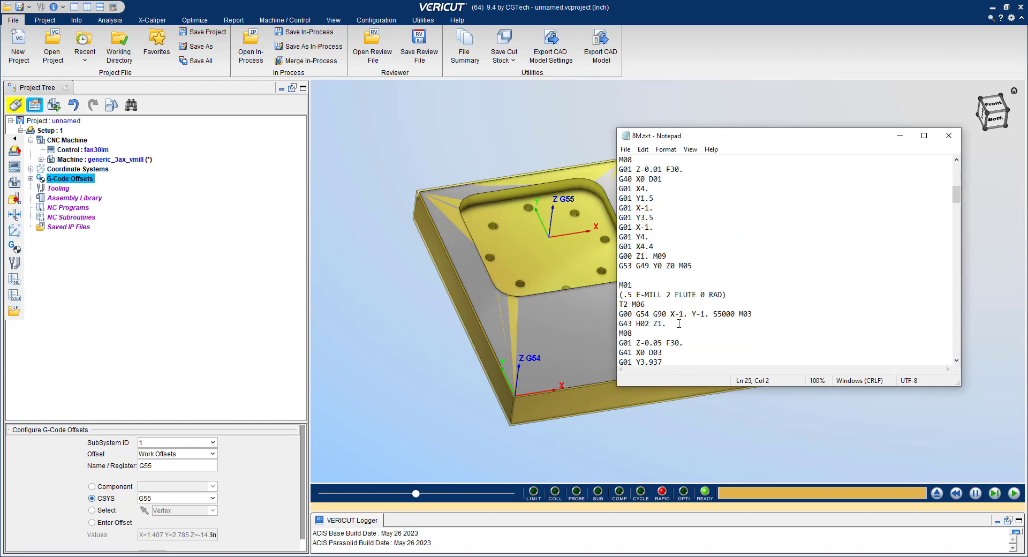
scroll(681, 292, up, 6)
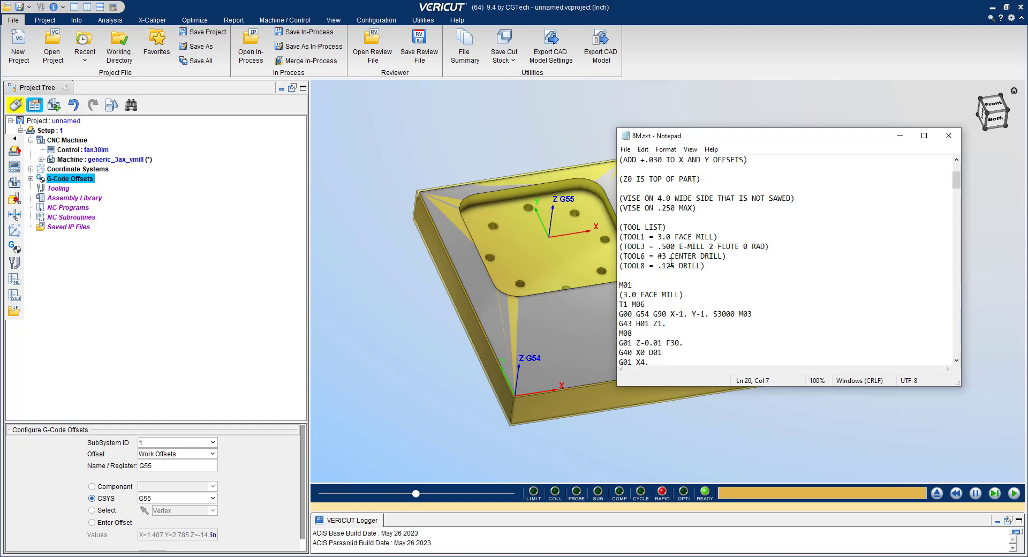
- Renumber the .500 end mill as TOOL2, the #3 center drill as TOOL3 and the .125 drill as TOOL4 in 8M.txt, and save the file
key(Up)
key(BackSpace)
text(2)
key(BackSpace)
text(3)
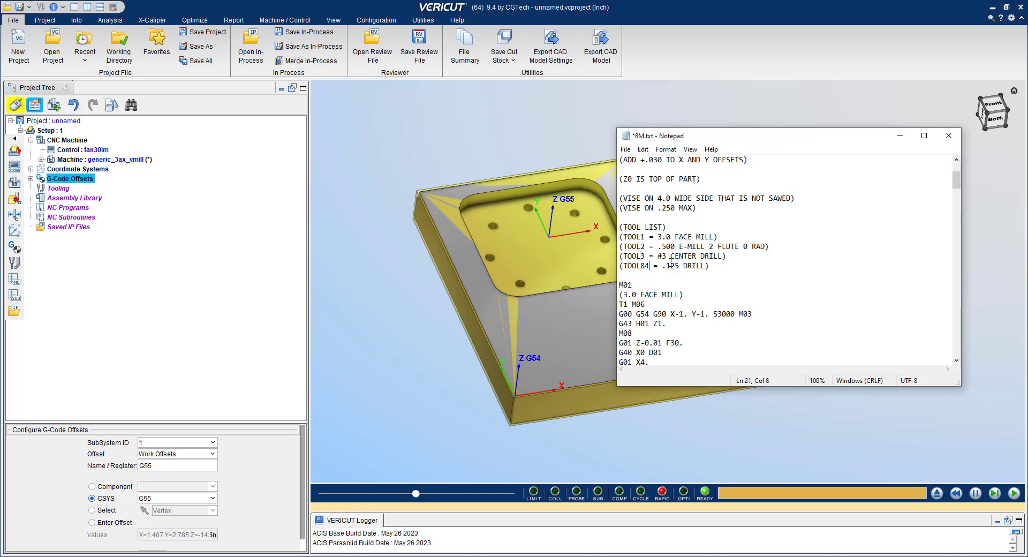
key(BackSpace)
text(4)
drag(623, 304, 753, 314)
click(654, 314)
click(625, 150)
click(654, 197)
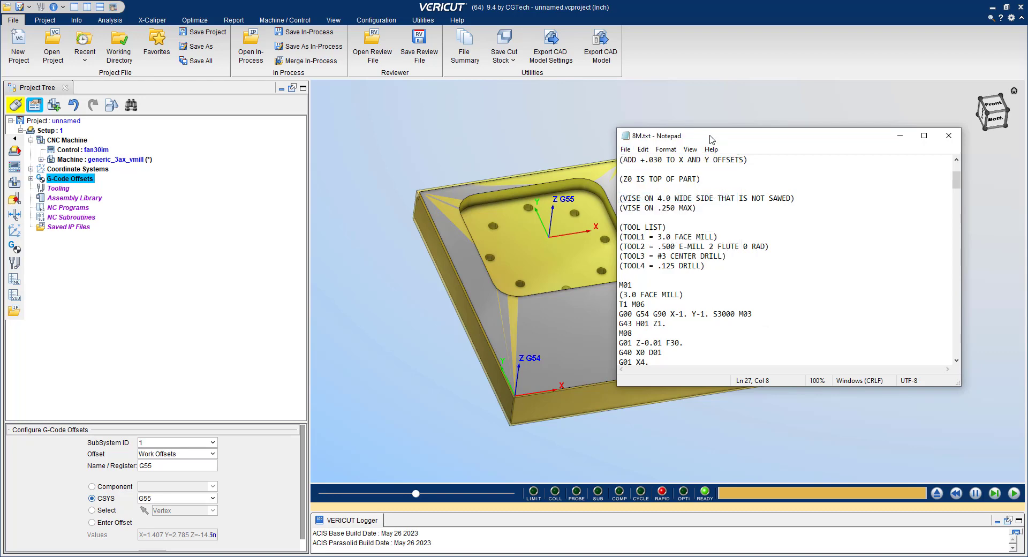
drag(706, 138, 1027, 115)
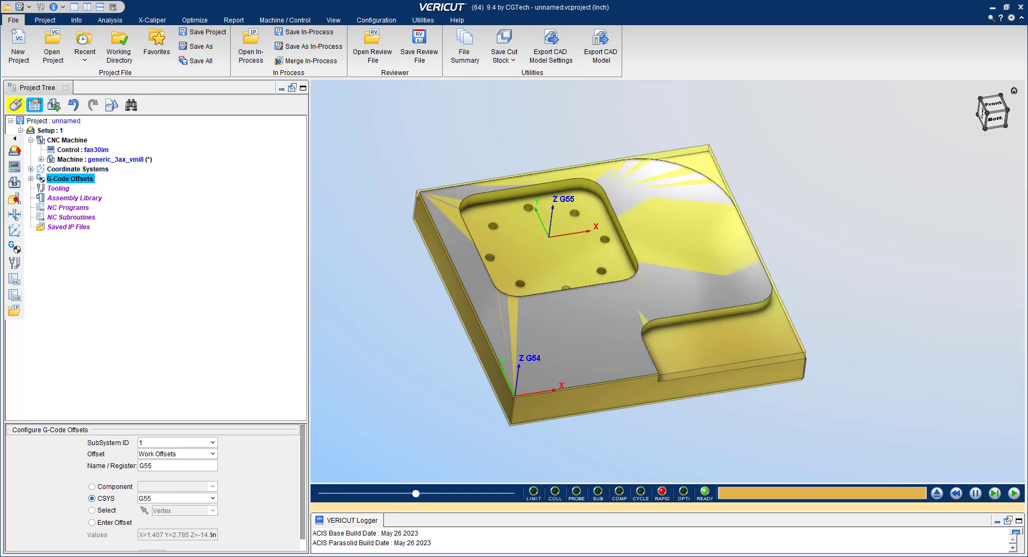
click(62, 188)
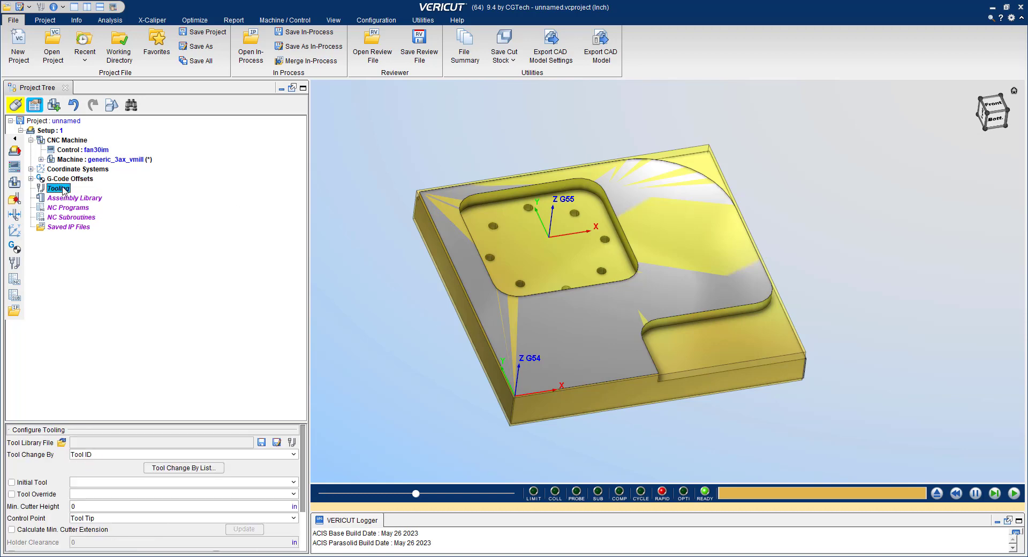
click(62, 443)
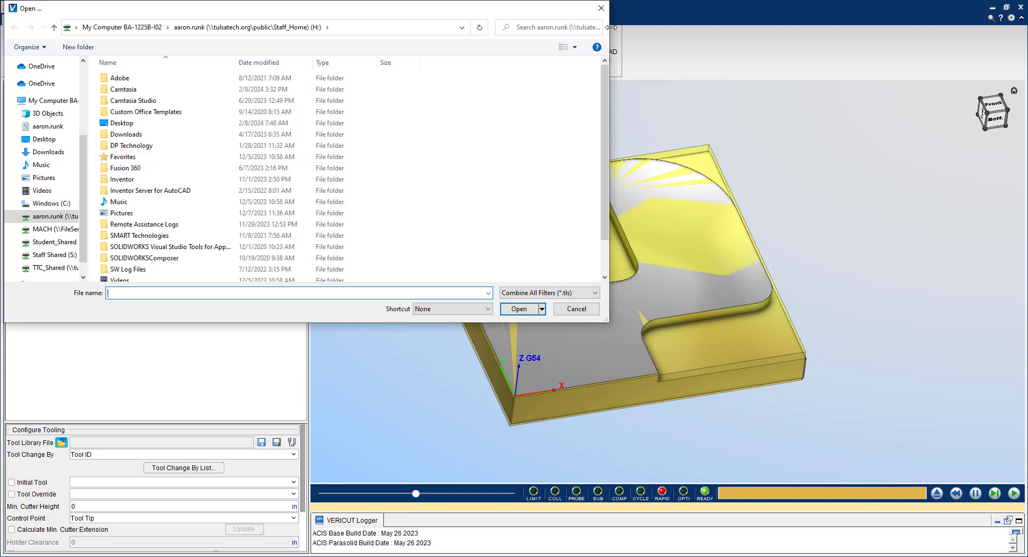
click(602, 9)
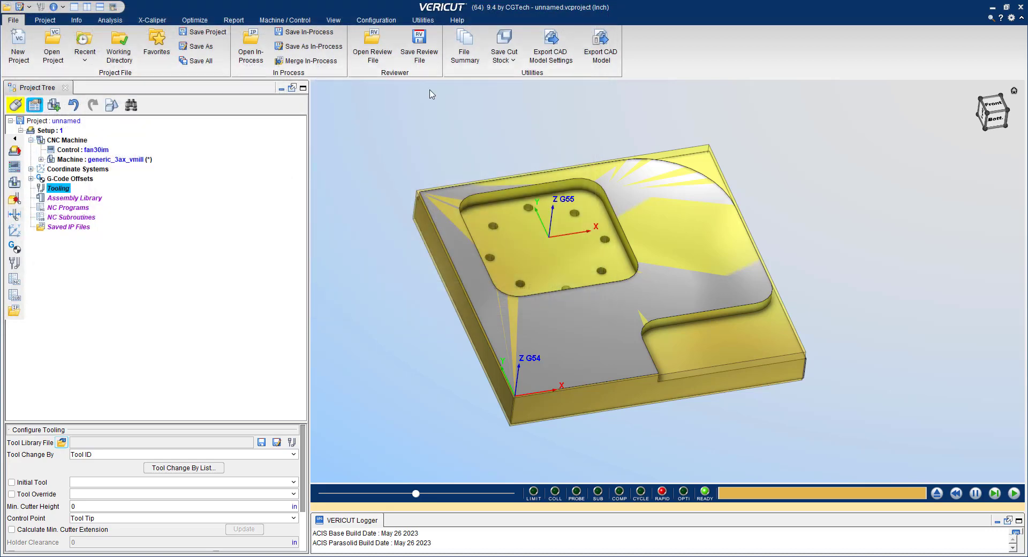
- Open the Tool Manager for the project's tooling and add a flat bottom end mill with a cutting diameter of 3 in
click(59, 192)
double_click(59, 191)
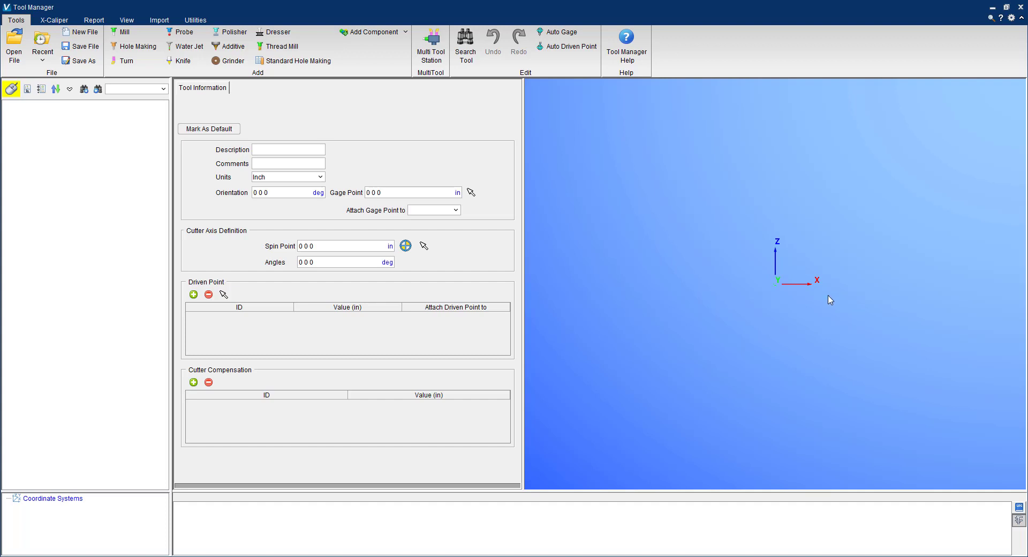
click(124, 33)
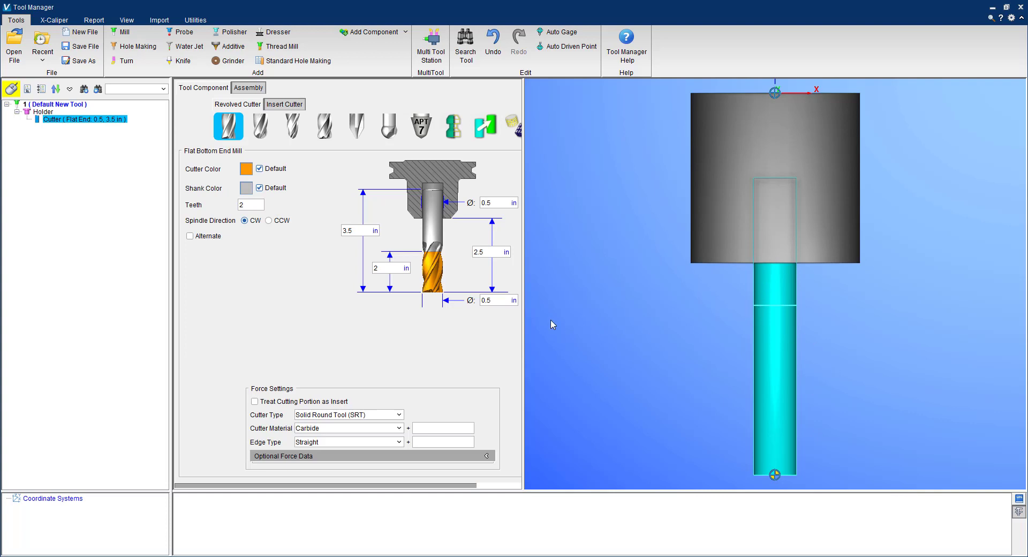
double_click(500, 300)
text(3.0)
key(Tab)
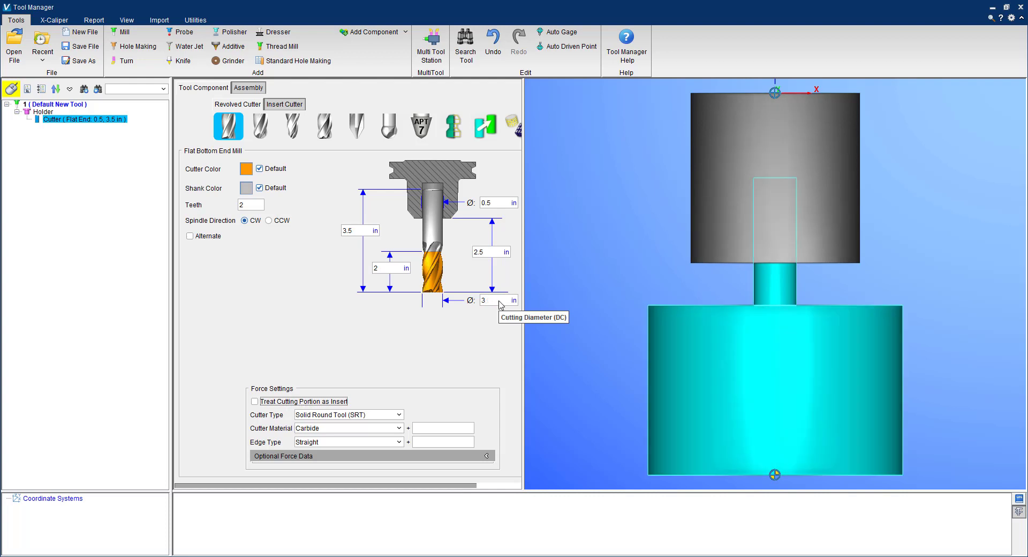
- Set the shank diameter of the 3 in flat bottom end mill to 2 in
double_click(493, 203)
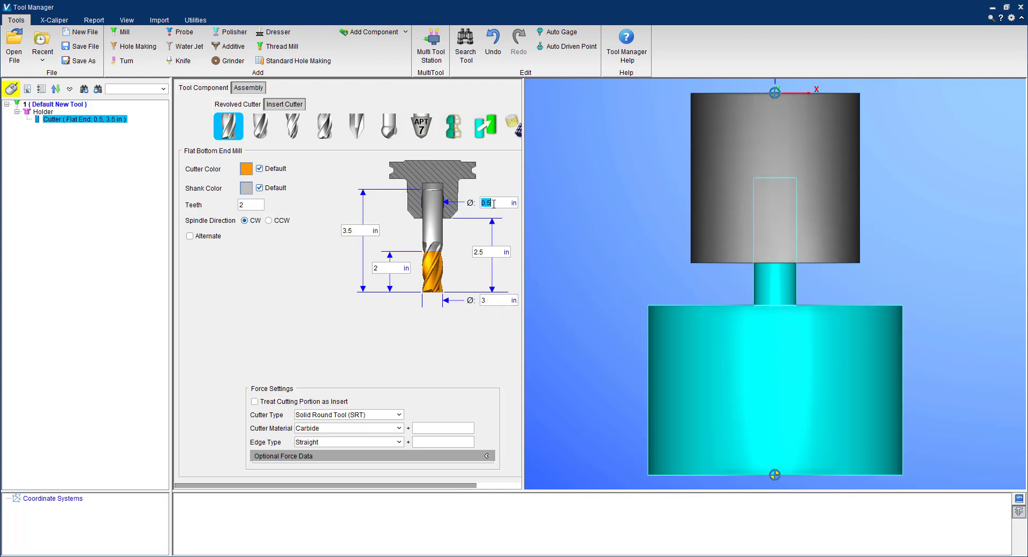
text(2)
key(Tab)
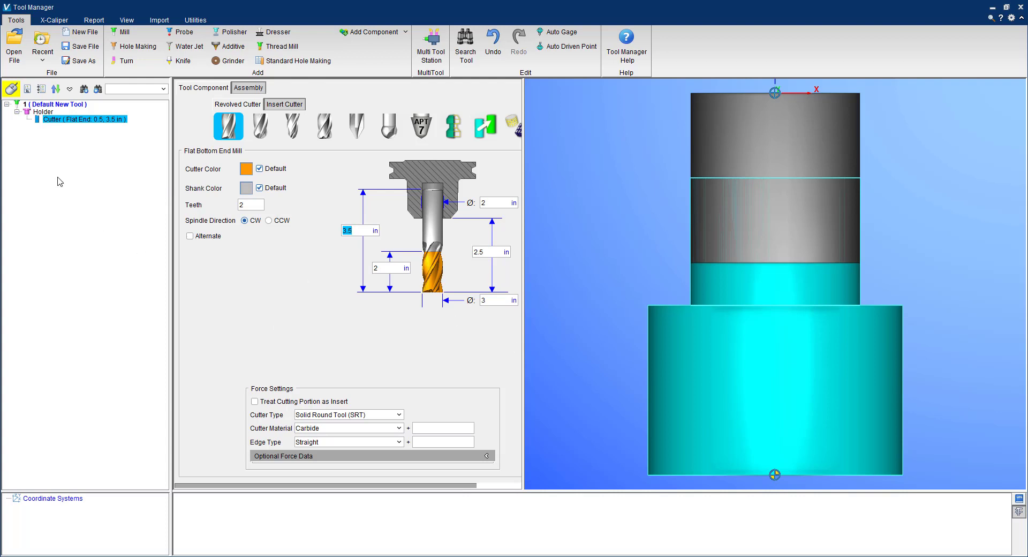
- Enter 3.0 FACE MILL as the description of tool 1
click(46, 105)
click(299, 150)
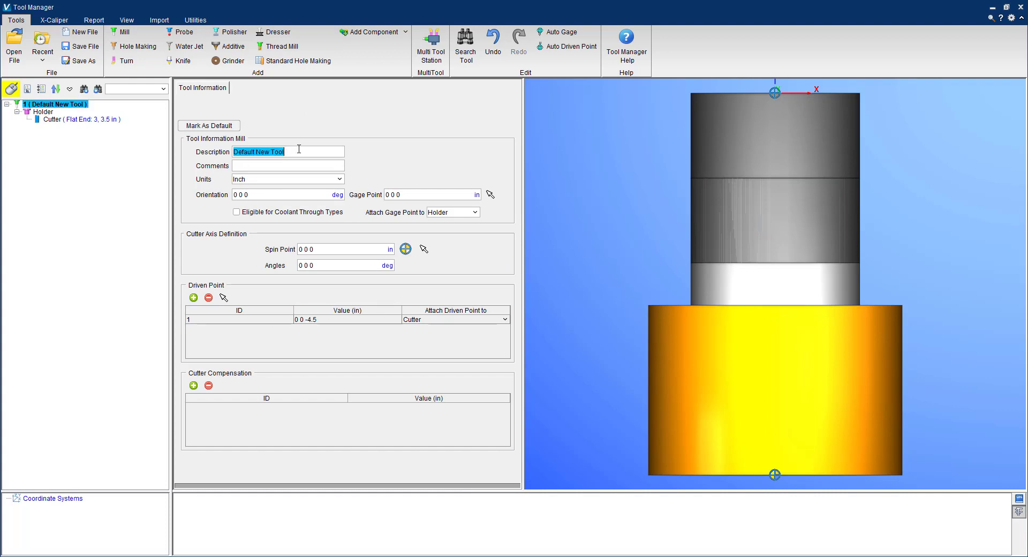
text(3.0)
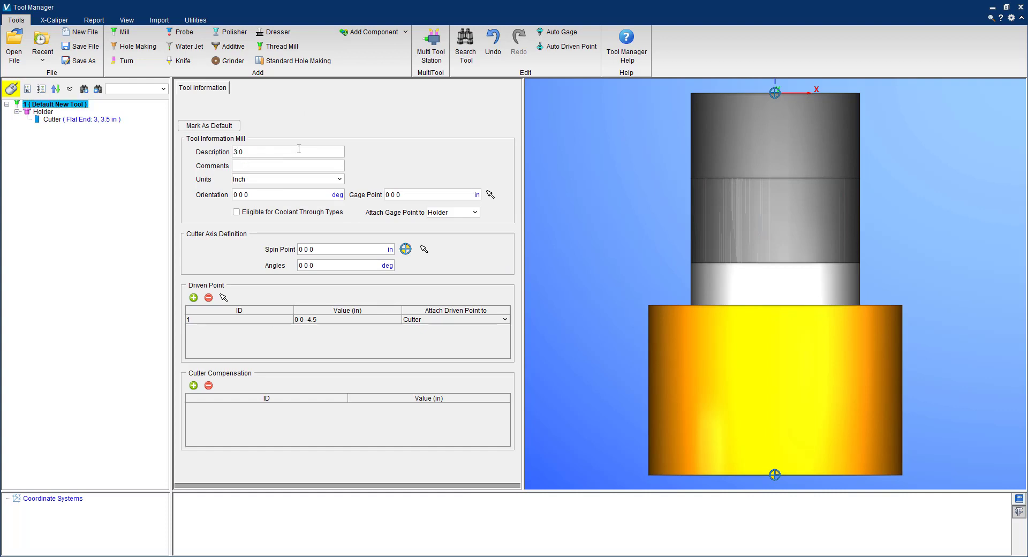
text( FACE MILL)
- Change the holder of tool 1 to the revolved profile shape and collapse the tool's branch
click(50, 114)
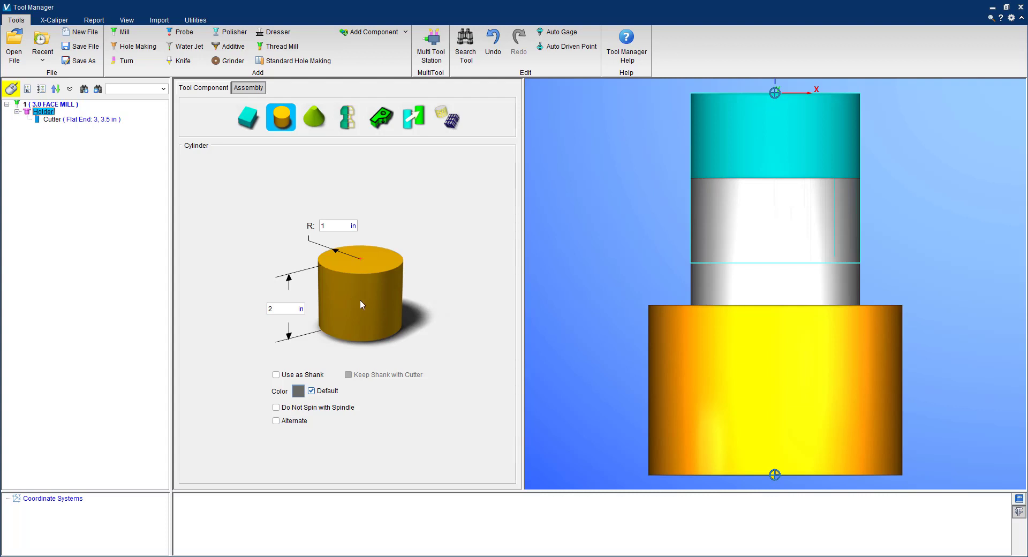
click(348, 118)
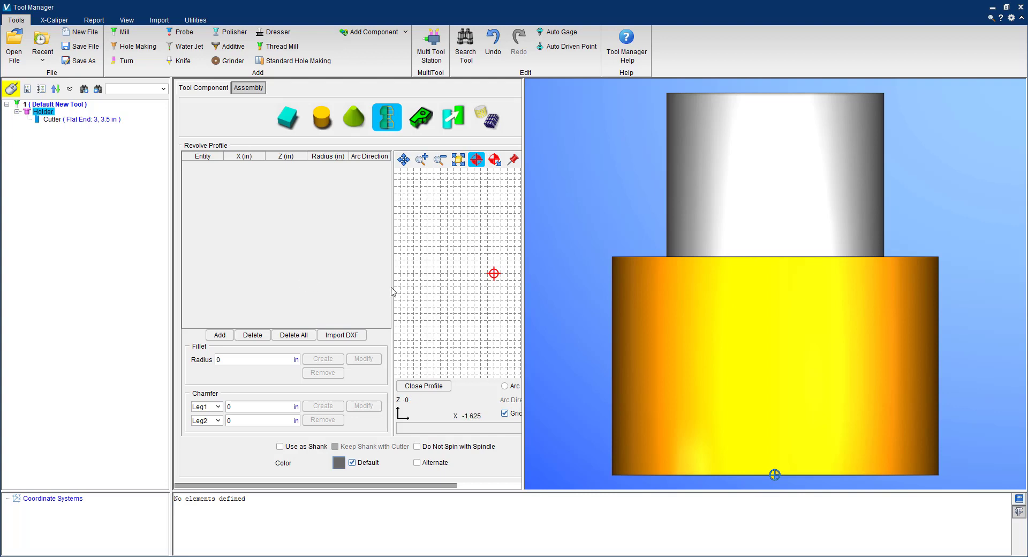
click(6, 105)
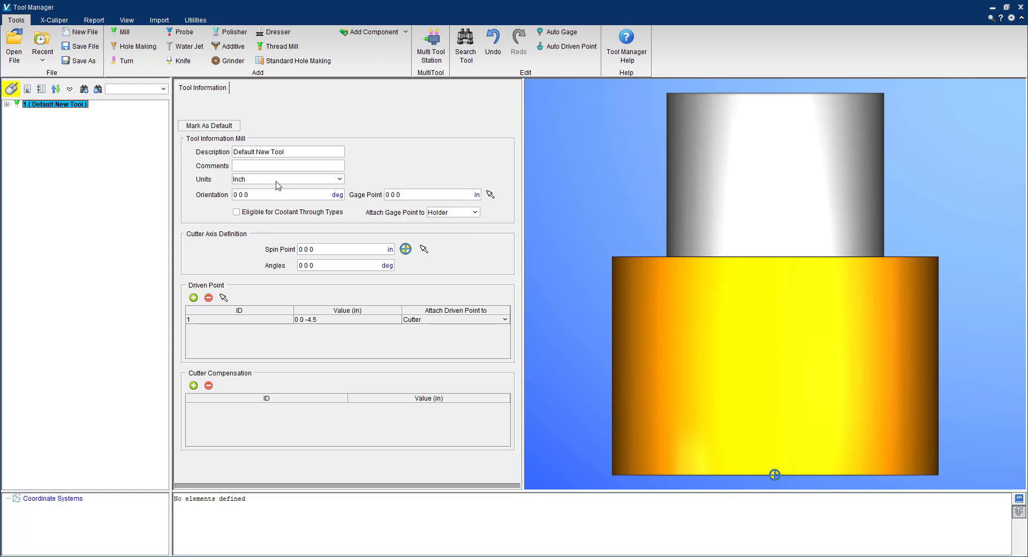
- Add a second milling tool and set the description of tool 1 to 3.0 FACE MILL
click(122, 33)
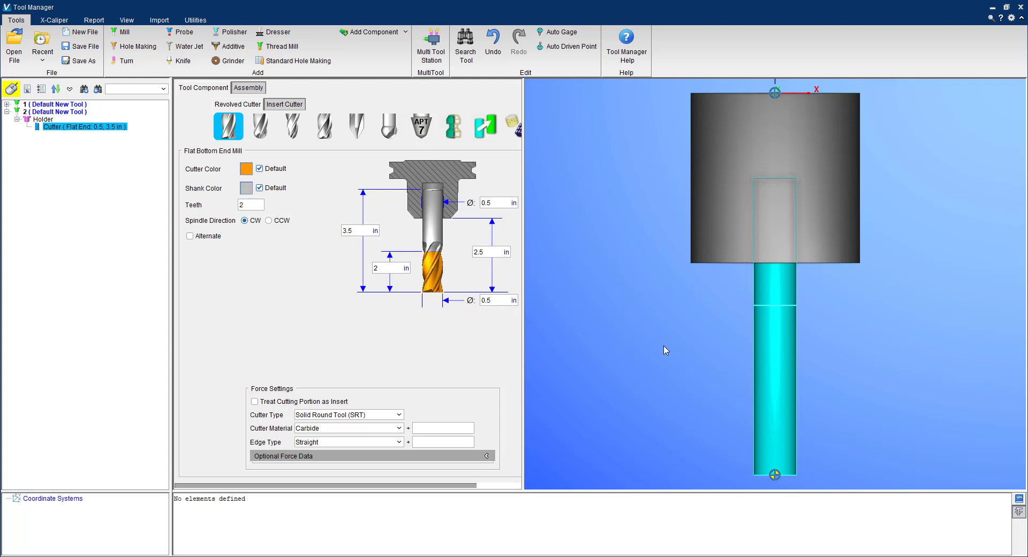
click(54, 112)
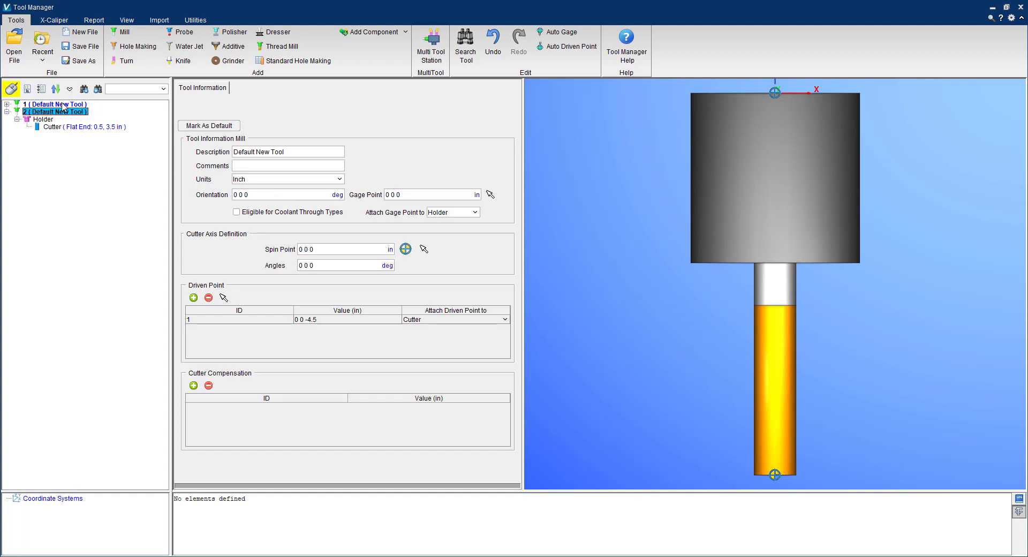
click(63, 105)
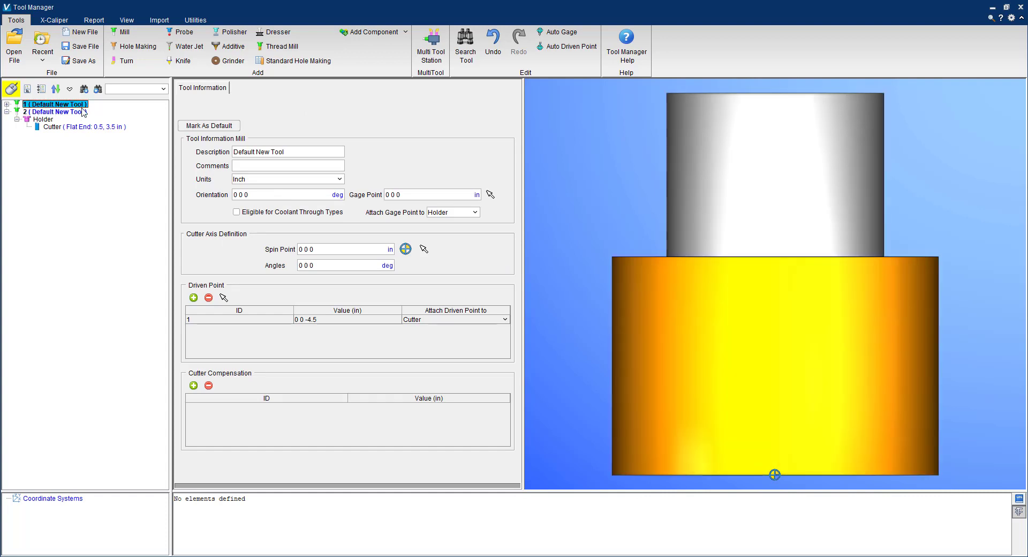
triple_click(291, 152)
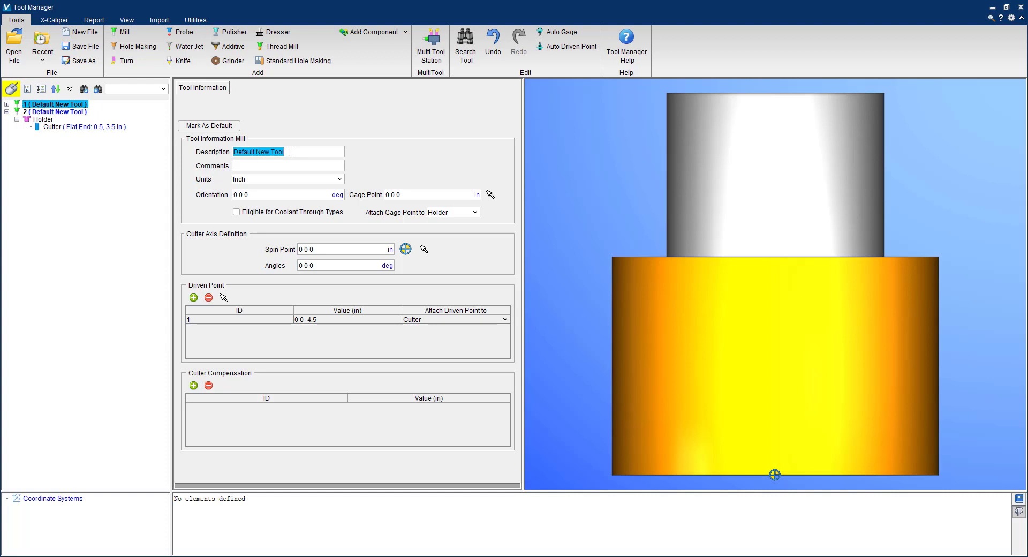
text(3.0 FACE MILL)
key(Tab)
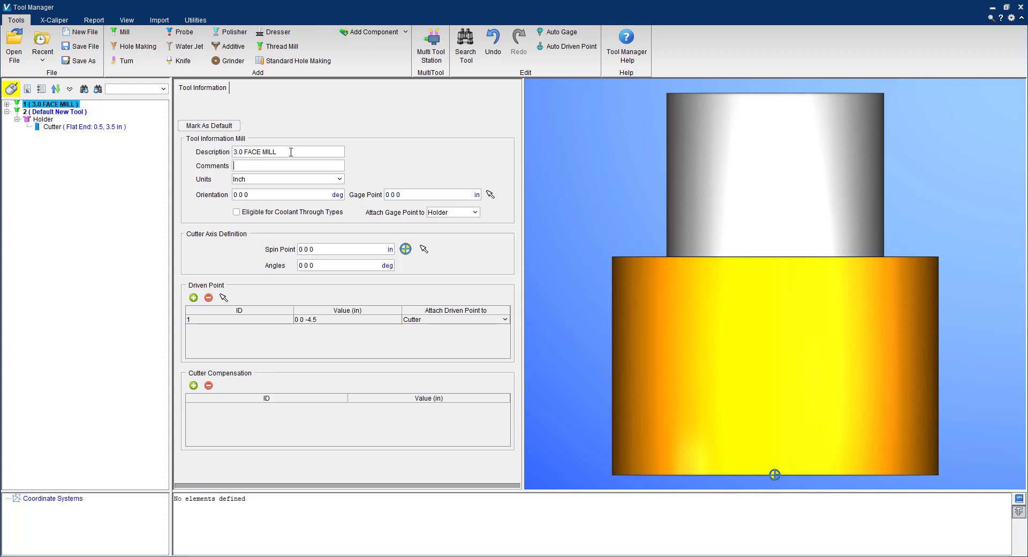
- Set the description of tool 2 to .500 HSS END MILL
click(59, 112)
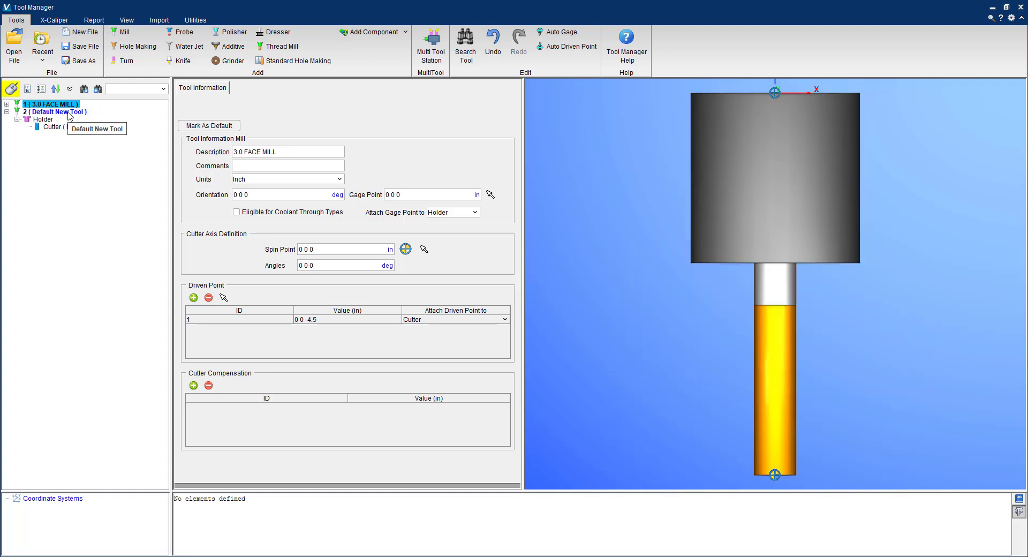
triple_click(293, 153)
key(BackSpace)
text(.5)
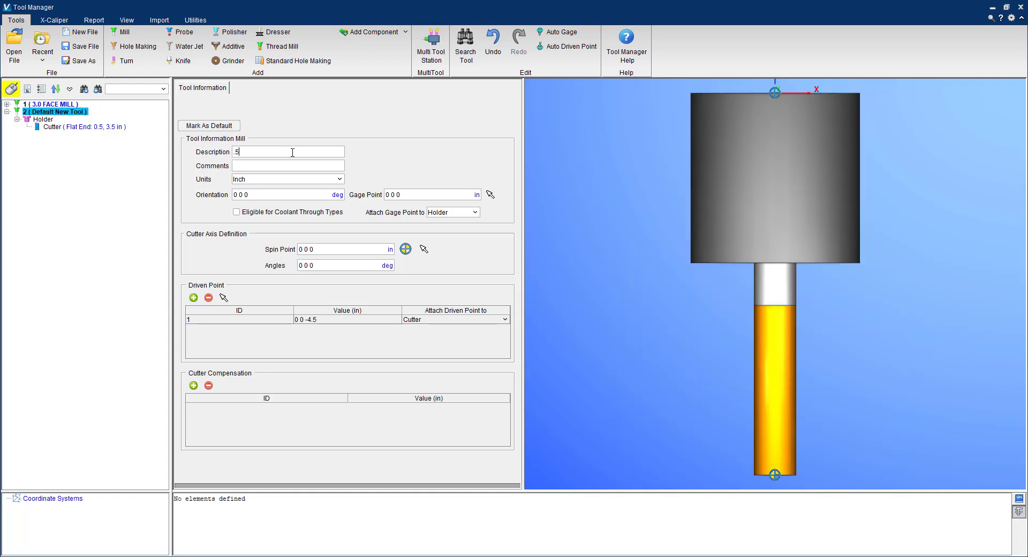
text(00 HSS END MILL)
key(Tab)
- Set the cutter material of the .500 end mill to High Speed Steel
click(59, 128)
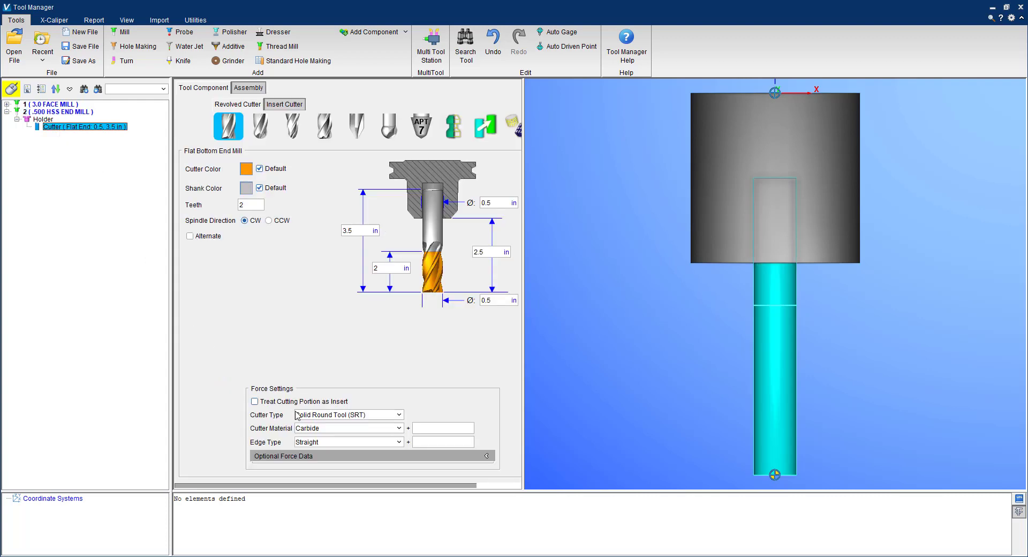
click(335, 430)
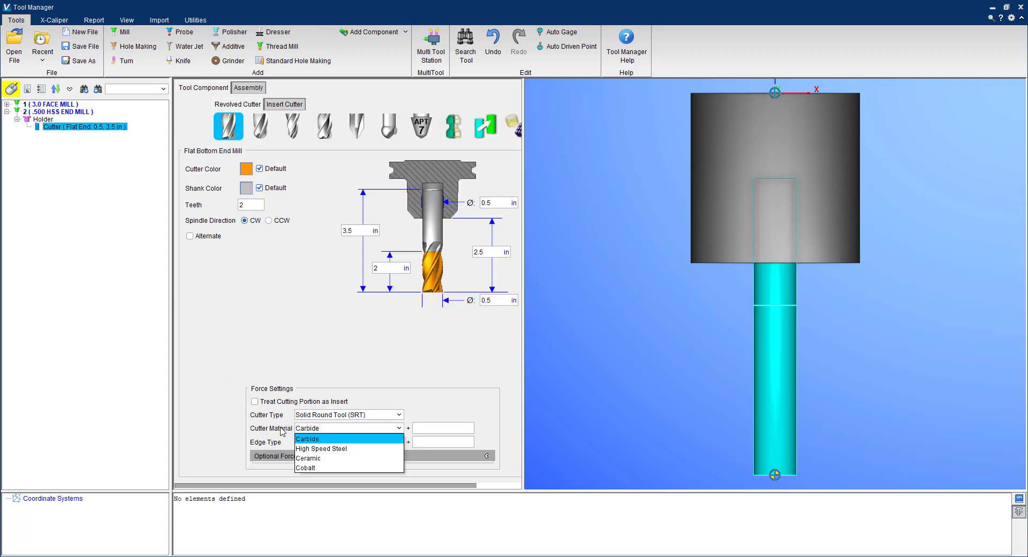
click(328, 453)
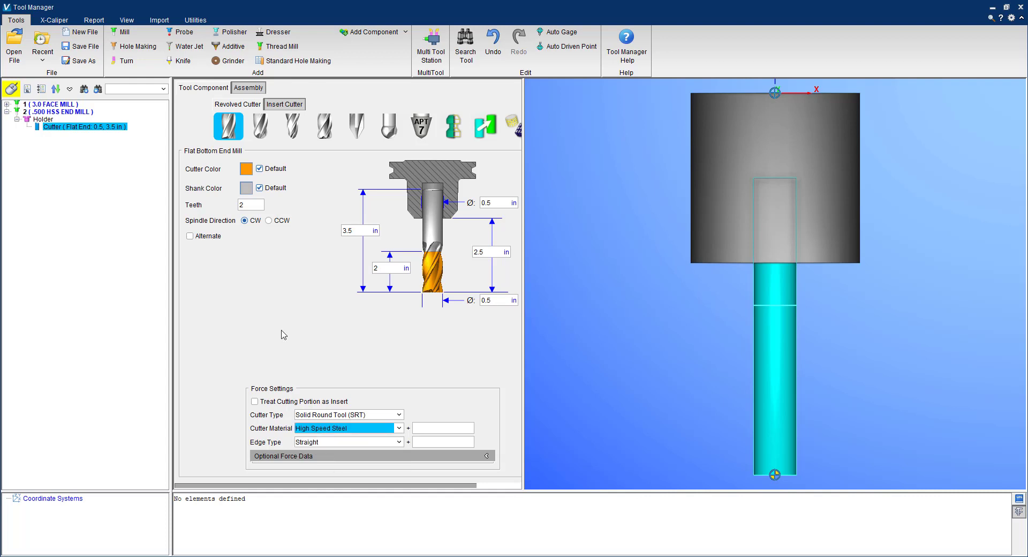
- Change the driven point ID of the .500 HSS end mill to 2 and collapse the tool's branch
click(59, 112)
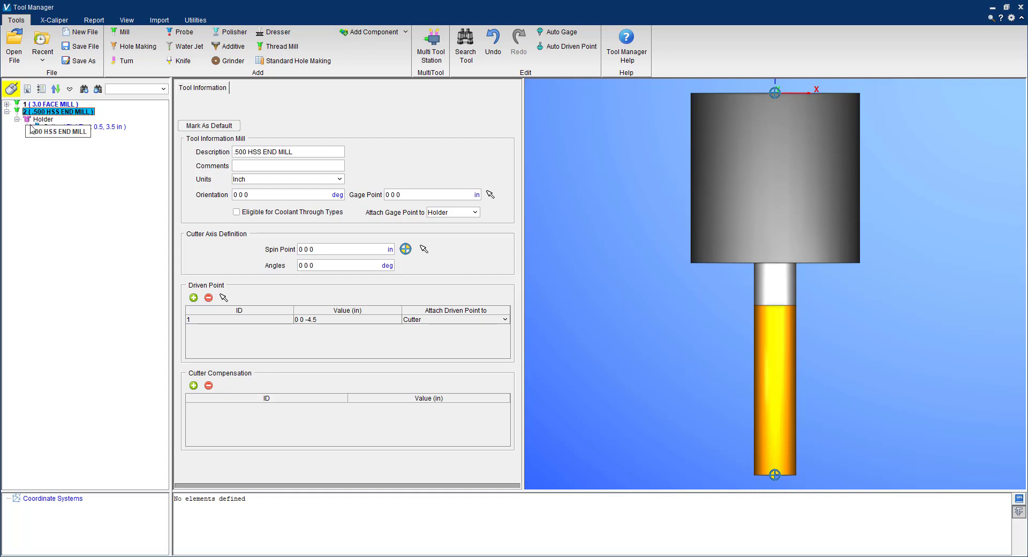
click(195, 320)
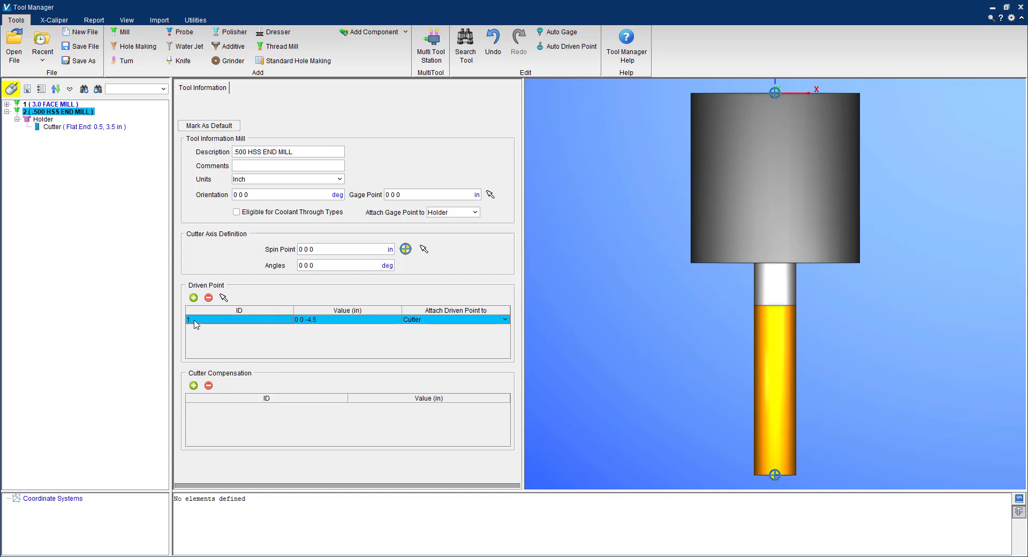
click(195, 320)
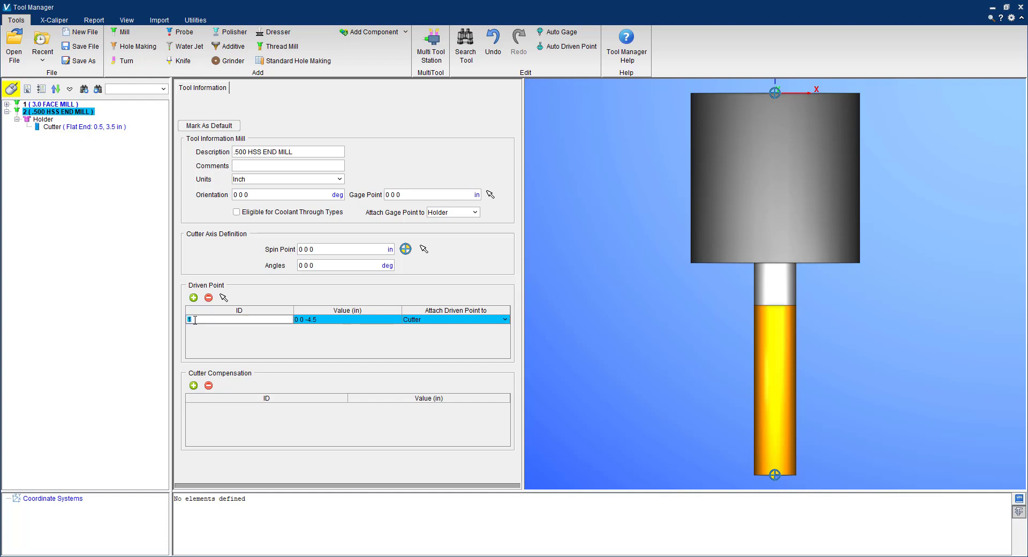
key(Return)
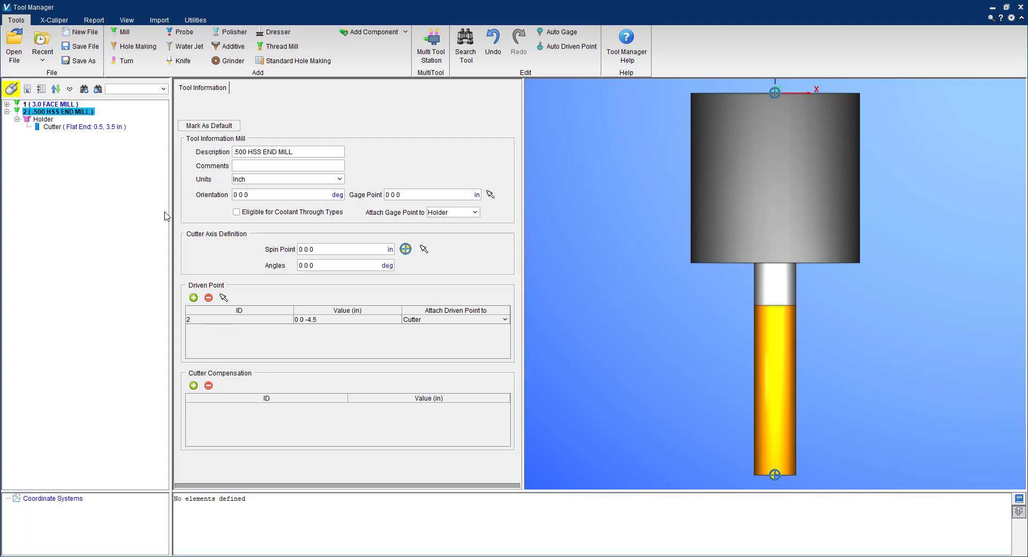
click(7, 111)
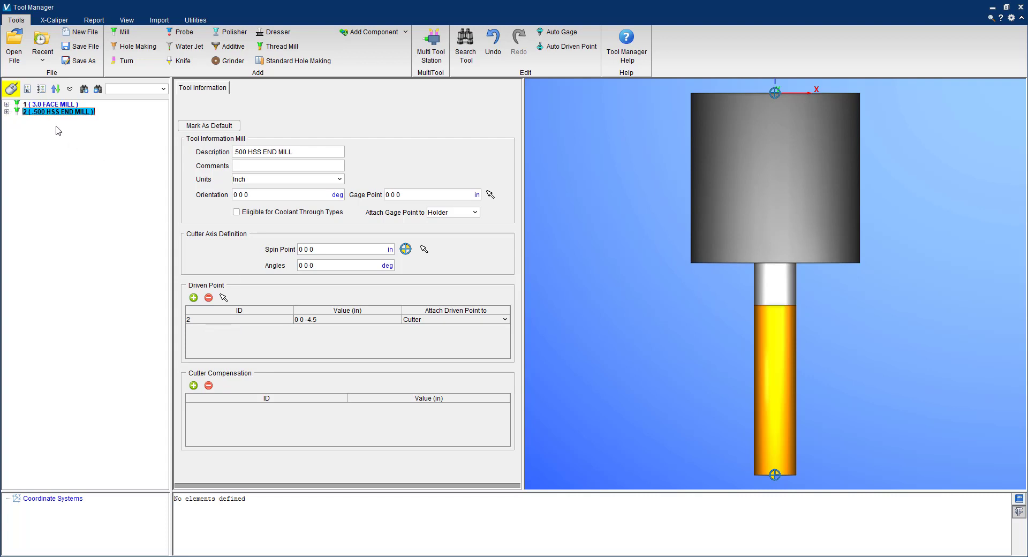
- Add a hole-making tool with a center drill cutter and set its tip diameter to 0.125 in
click(138, 46)
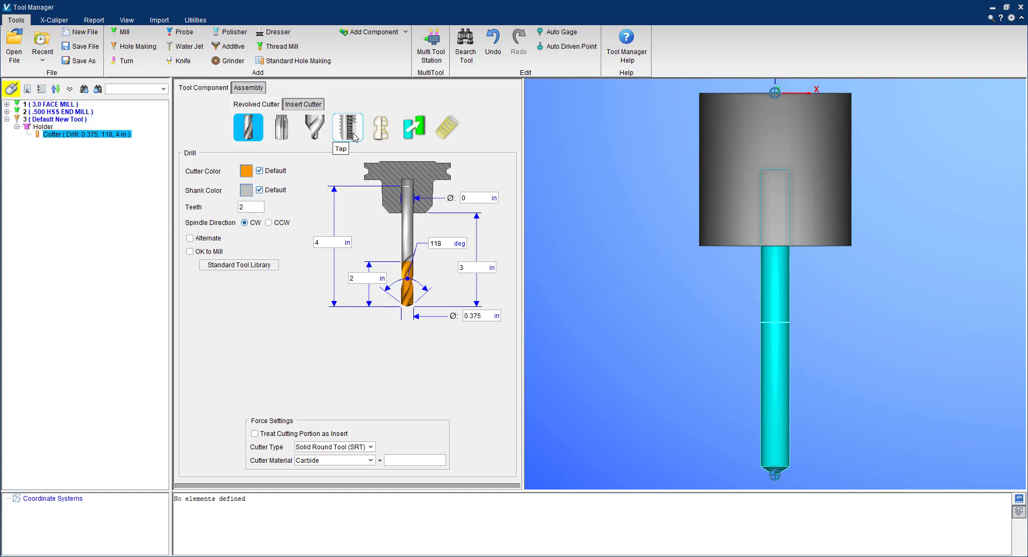
click(314, 133)
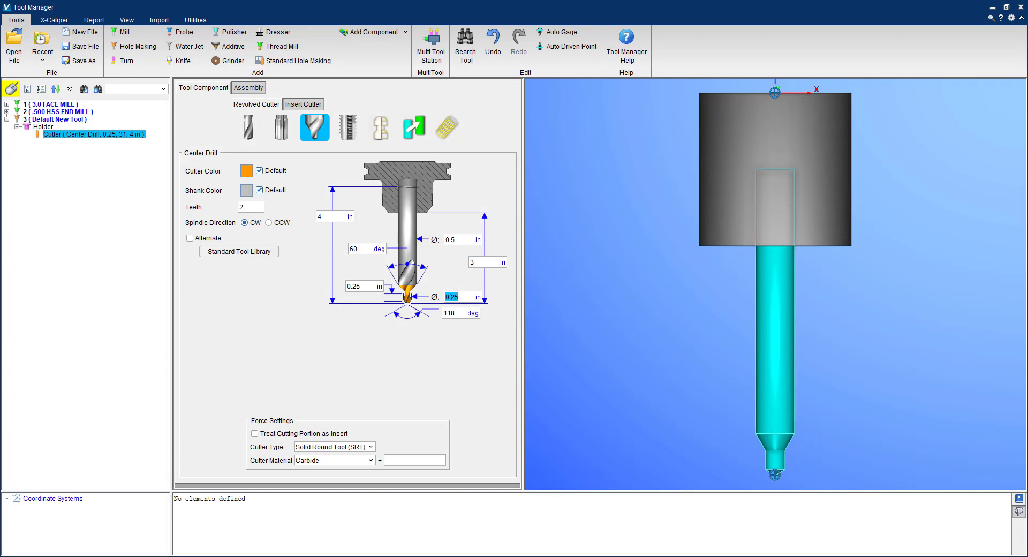
text(1)
key(Tab)
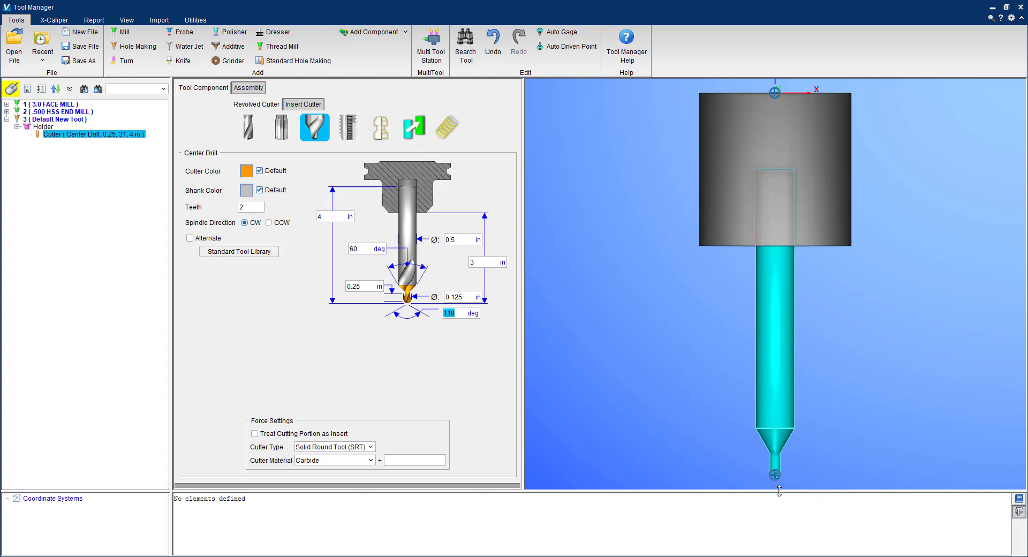
- Set the center drill's shank diameter to 0.375 in and its cutter material to High Speed Steel
click(455, 239)
text(0.375)
key(Tab)
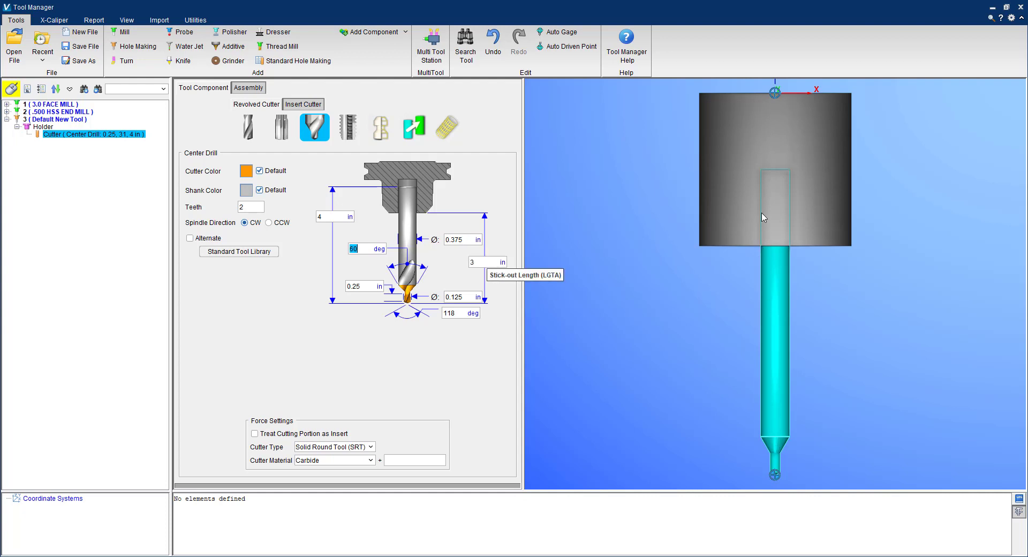
click(487, 262)
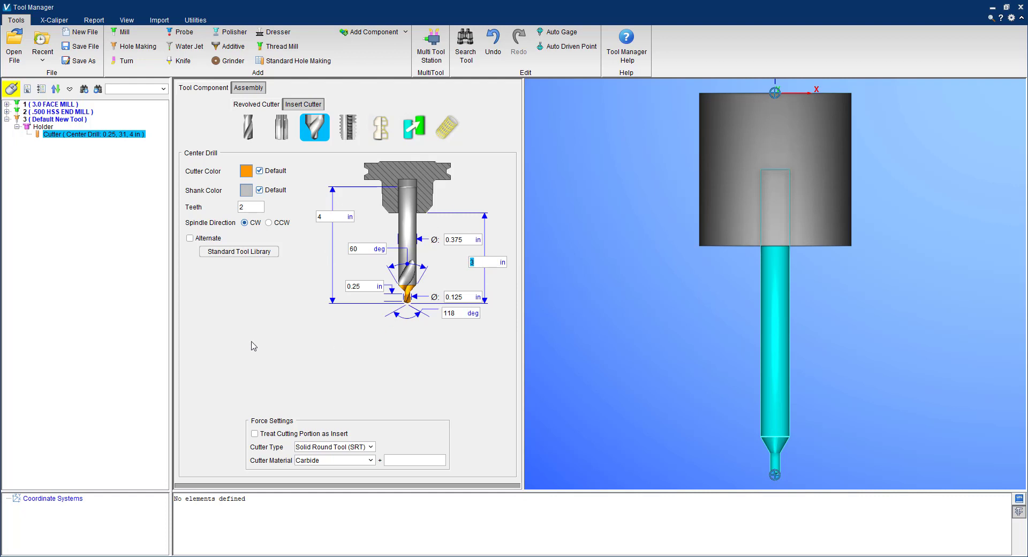
click(283, 300)
click(370, 461)
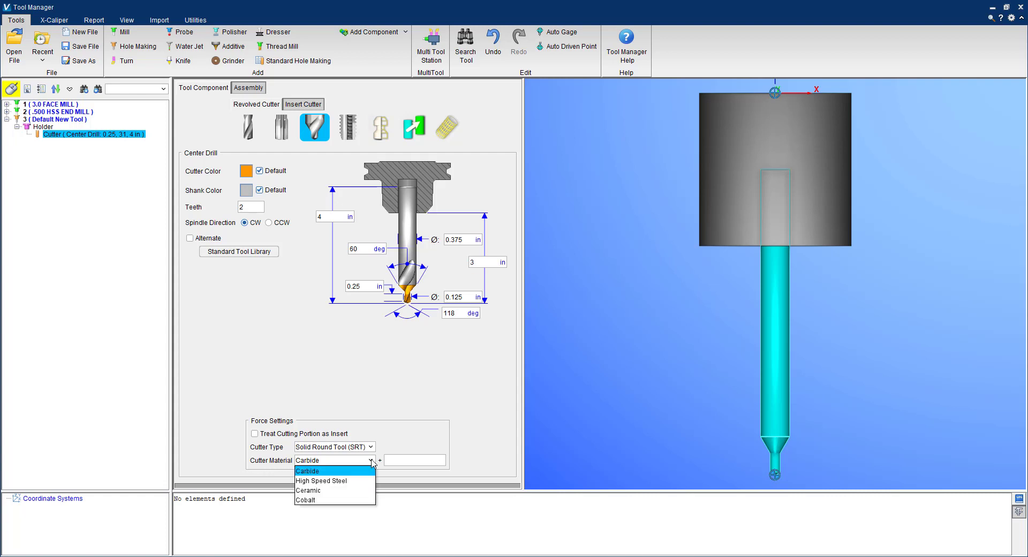
click(348, 482)
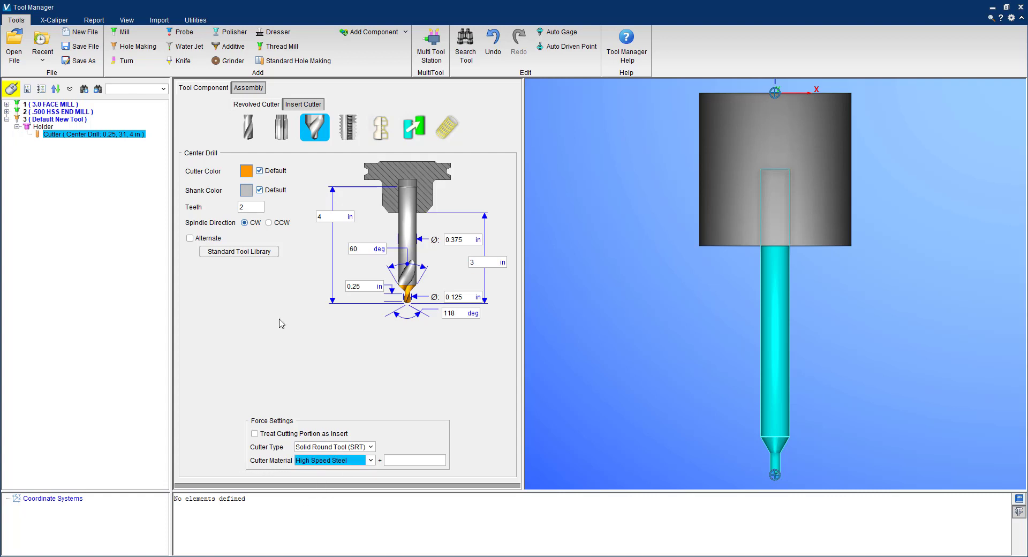
- Set the description of tool 3 to #3 CENTER DRILL
click(62, 120)
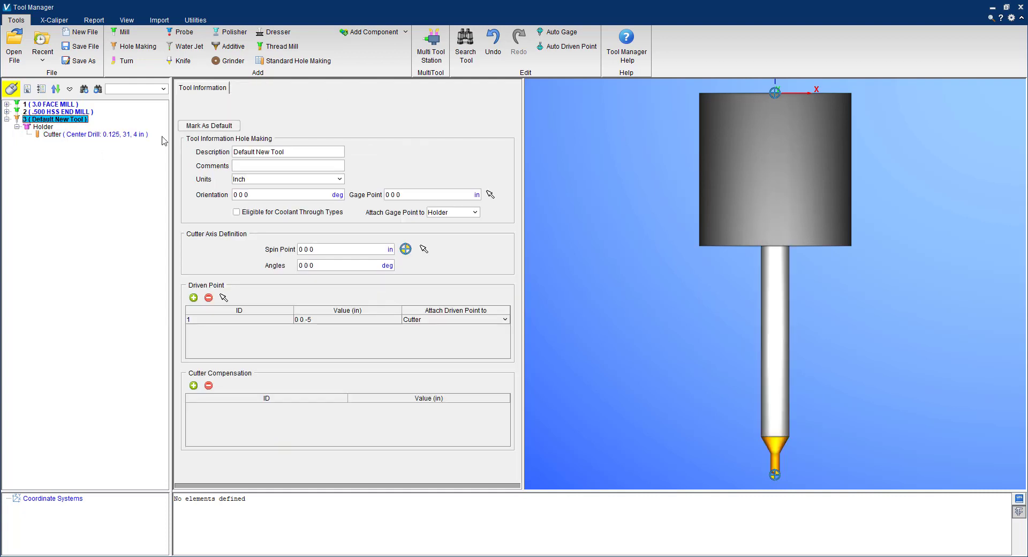
click(296, 153)
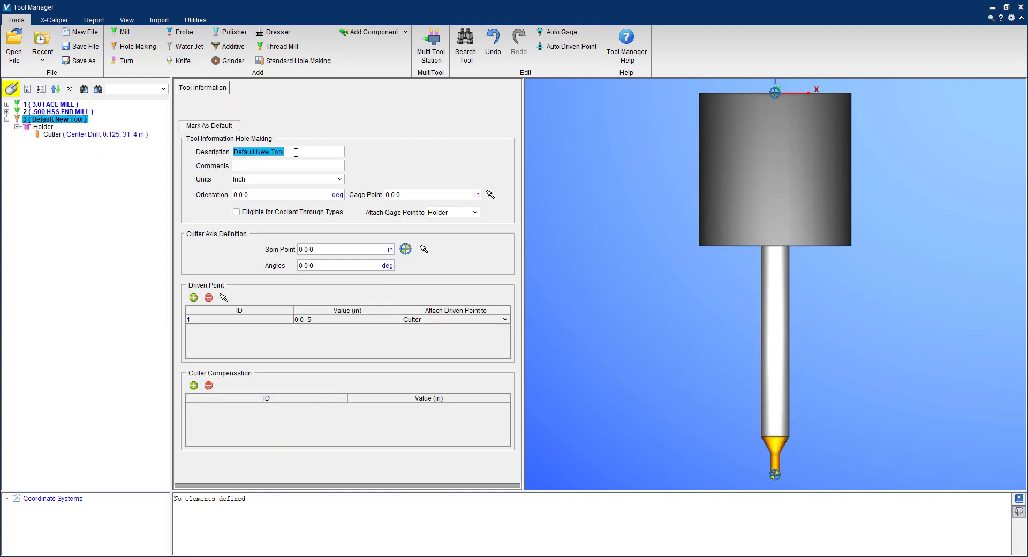
text(#3 CE)
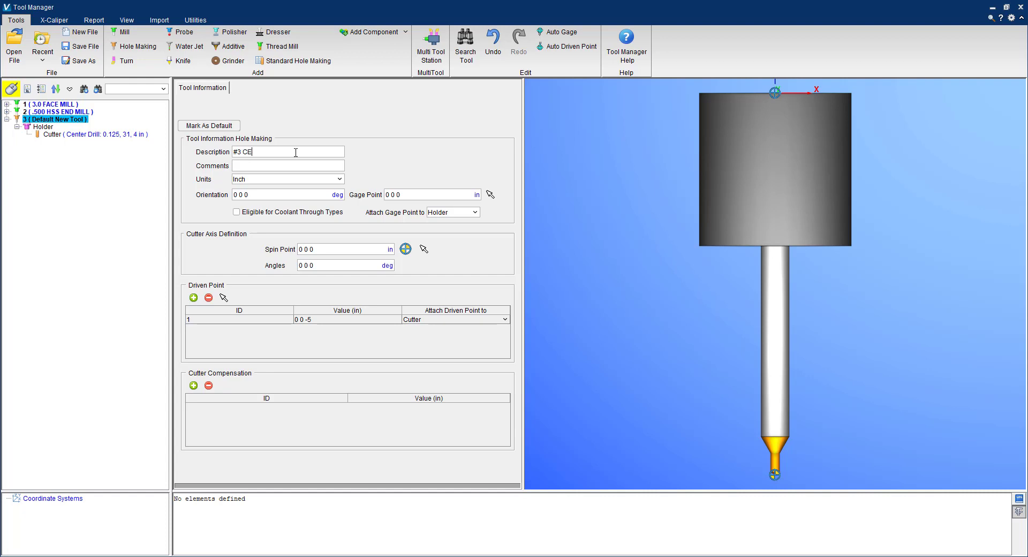
text(NTER DRILL)
key(Tab)
- Change the center drill's driven point ID to 3 and collapse the tool's branch
click(194, 320)
click(193, 321)
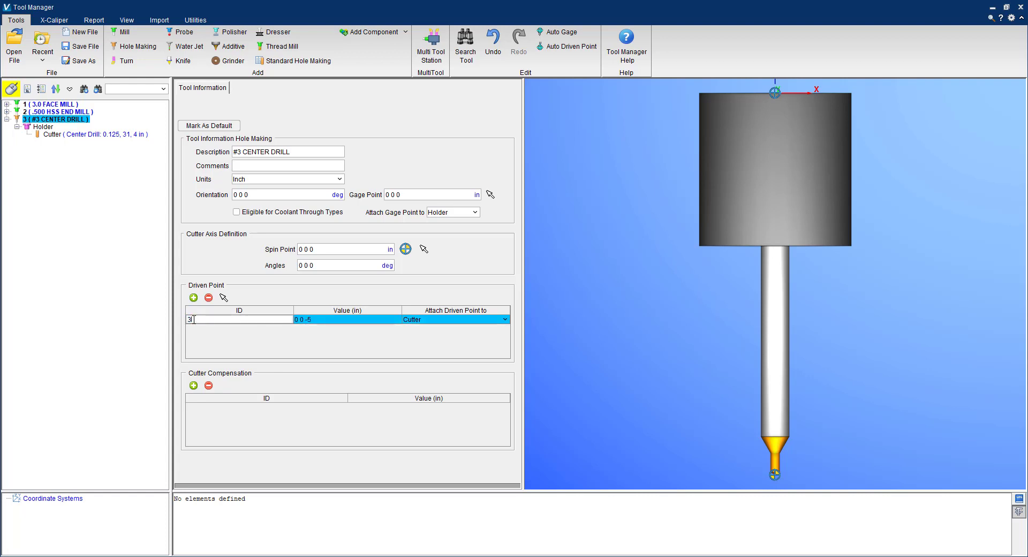
key(Return)
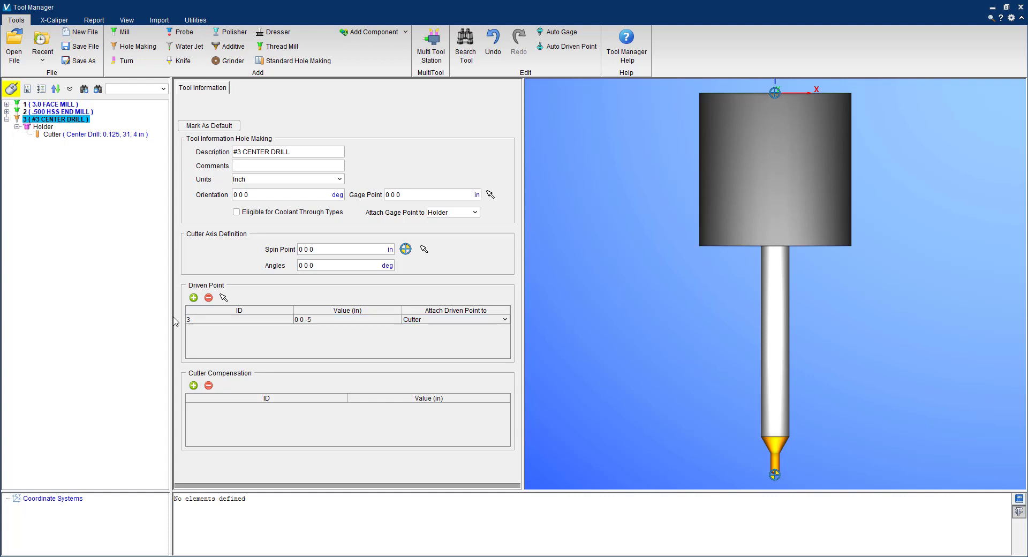
click(7, 118)
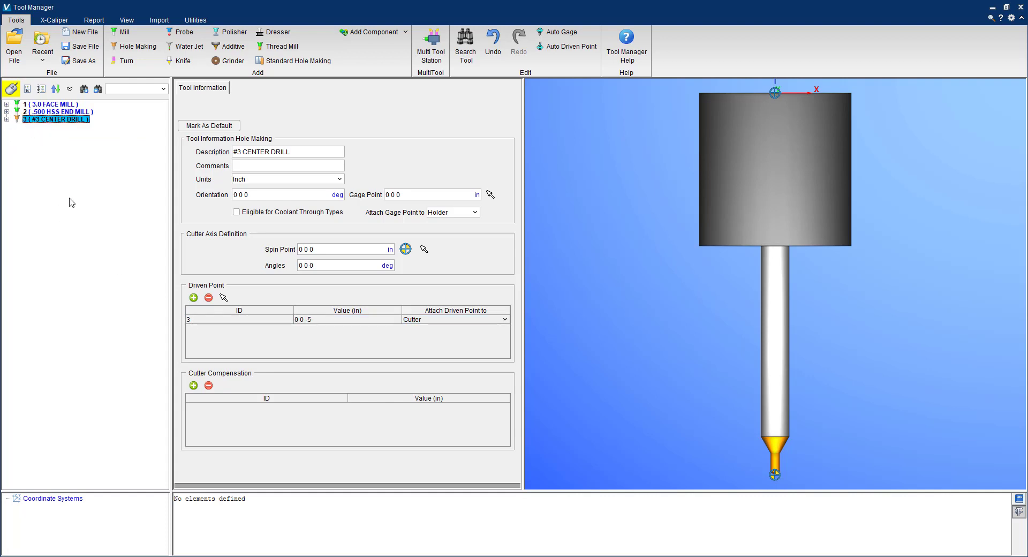
- Add a hole-making tool with a drill cutter 0.125 in in diameter and set its cutter material to High Speed Steel
click(138, 46)
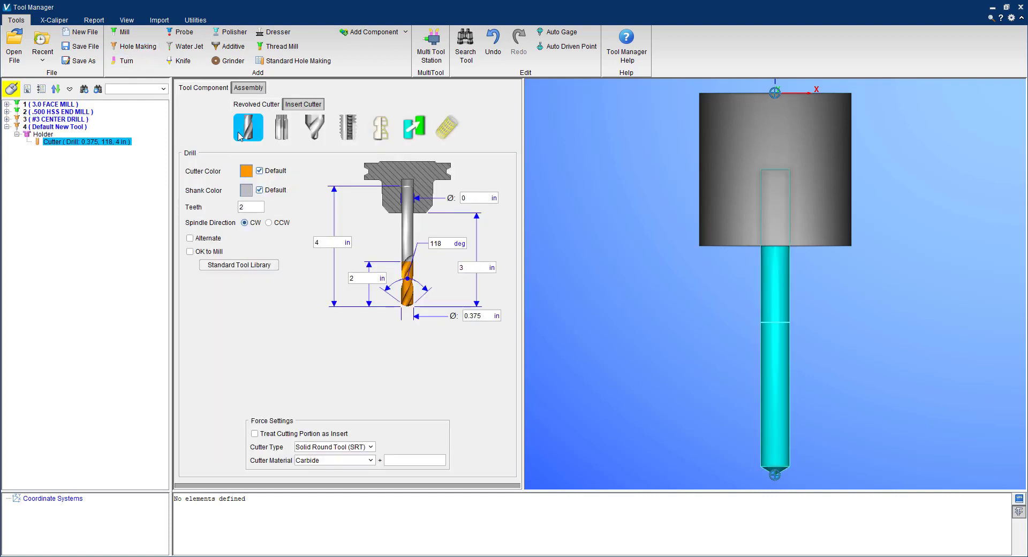
double_click(485, 316)
key(BackSpace)
key(Tab)
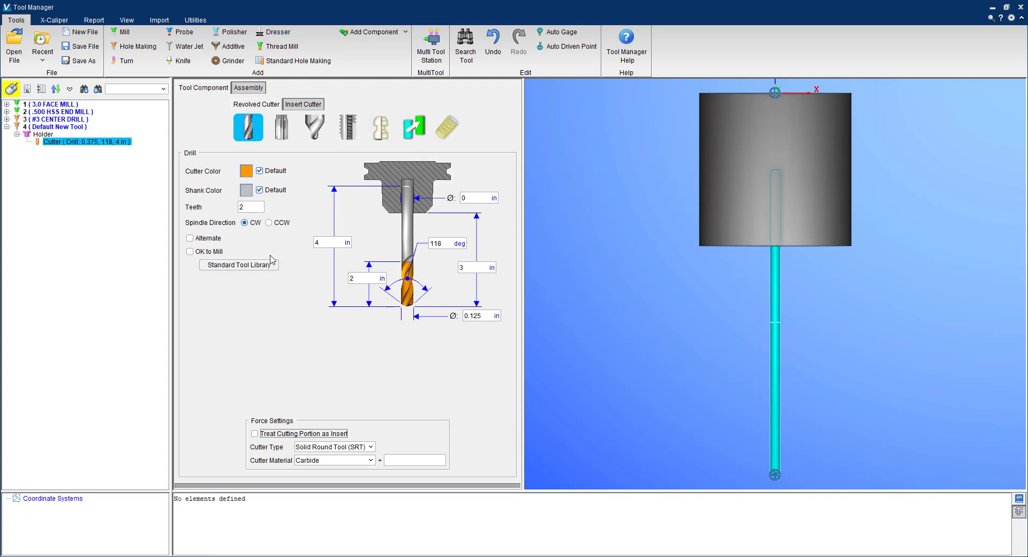
click(325, 461)
click(328, 481)
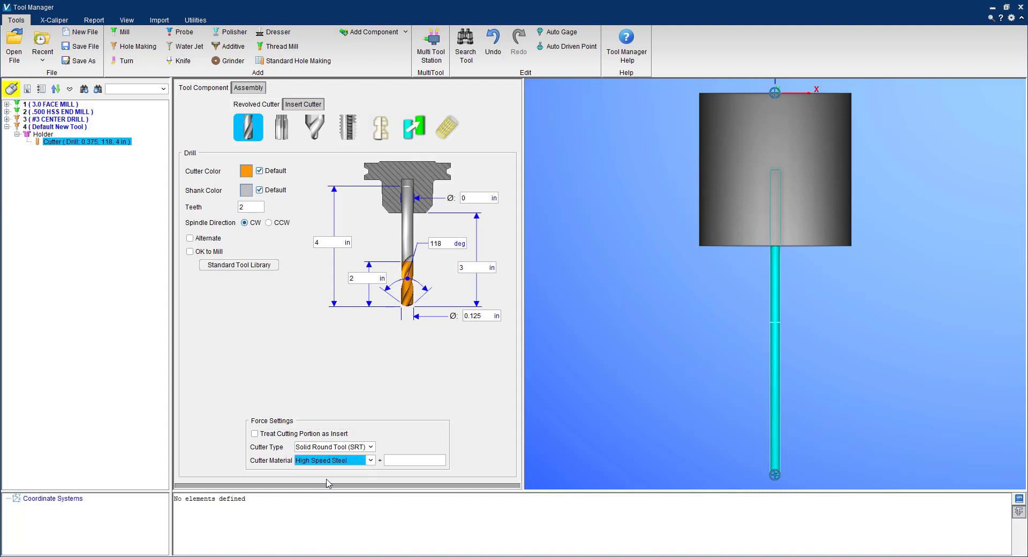
click(335, 463)
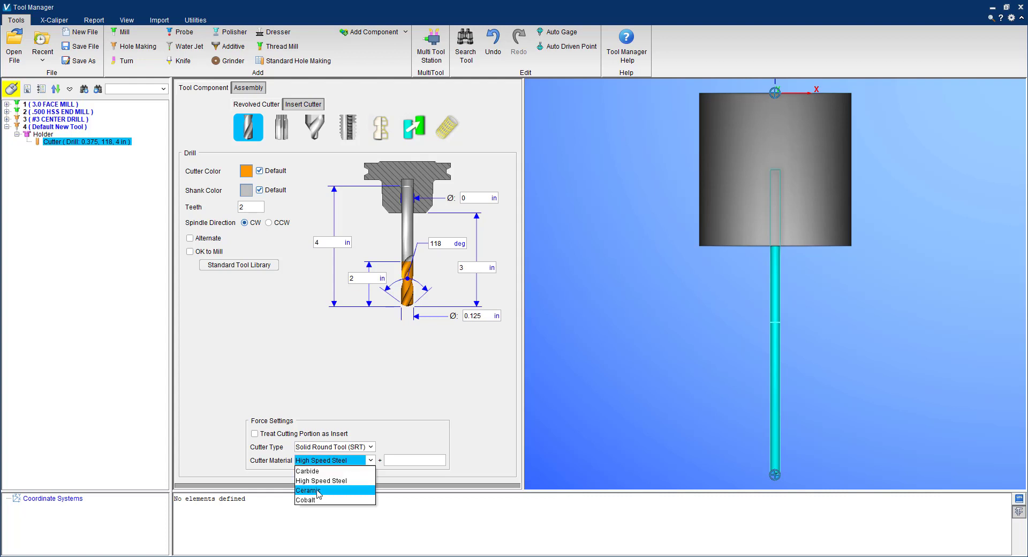
click(194, 319)
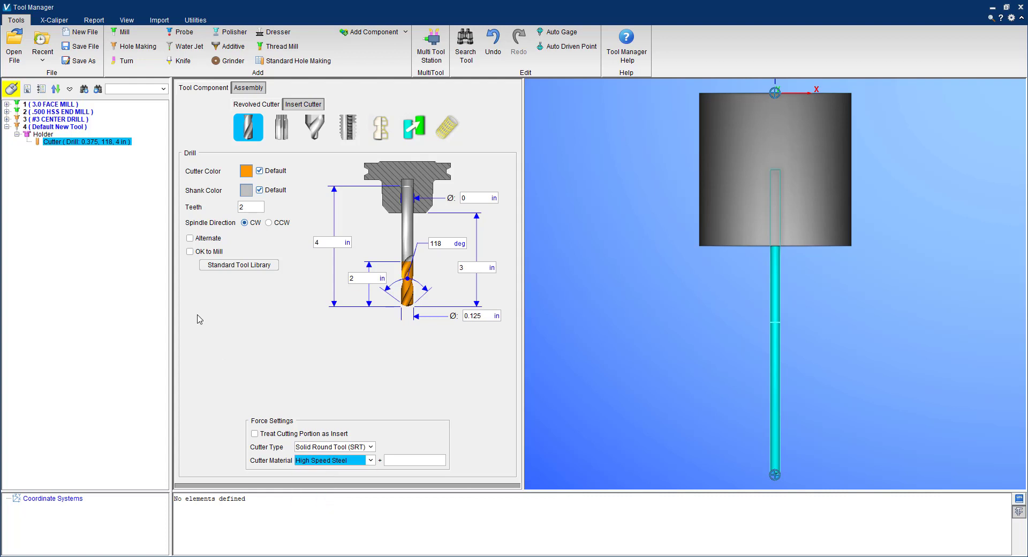
- Set tool 4's description to 1/8 DRILL and its driven point ID to 4, and collapse the tool's branch
click(55, 127)
triple_click(299, 151)
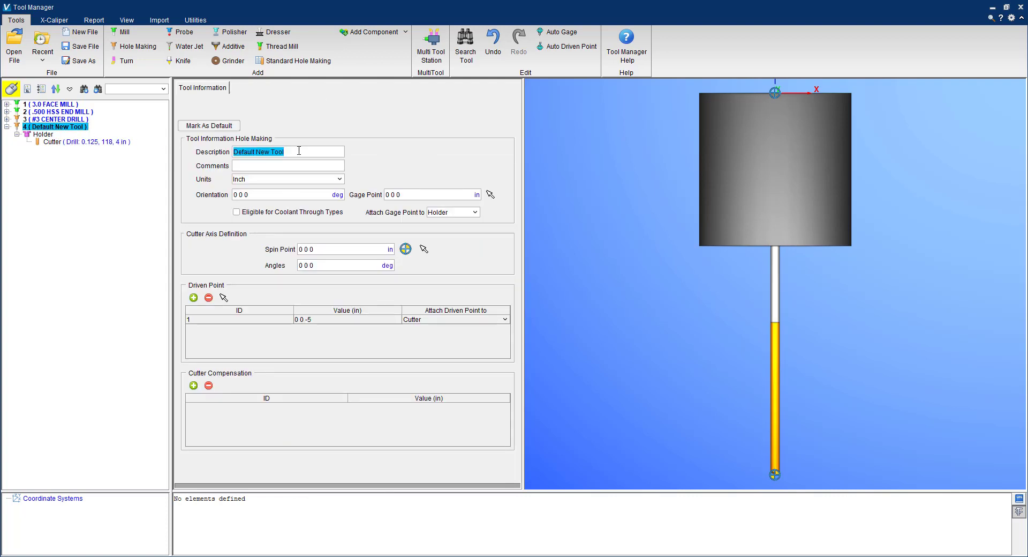
text(1/8 DRILL)
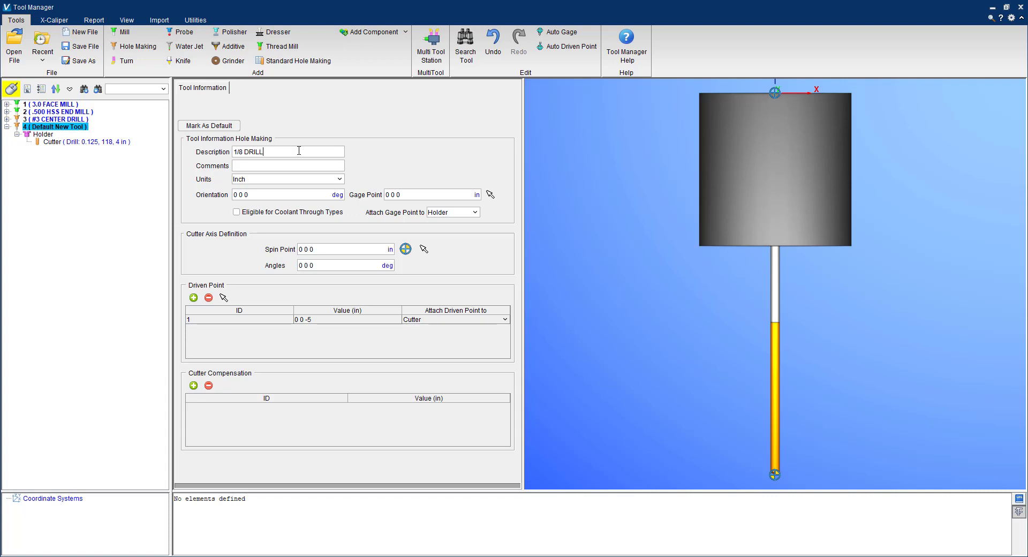
key(Tab)
click(197, 320)
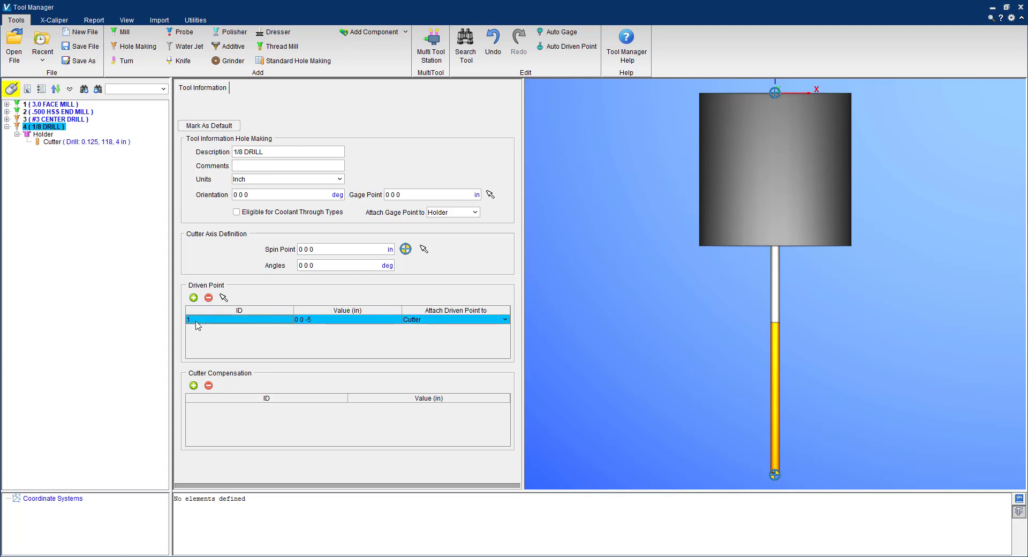
click(196, 321)
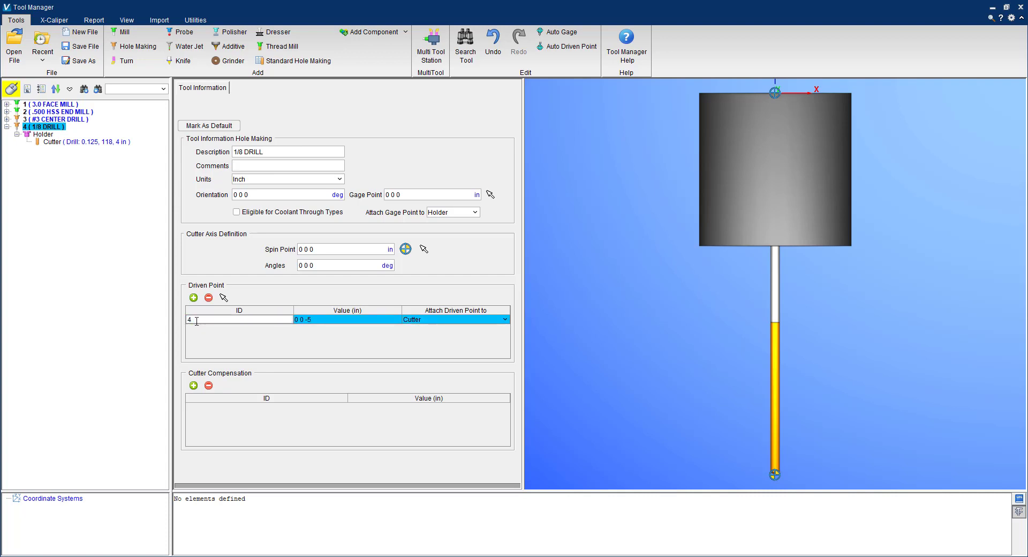
key(Return)
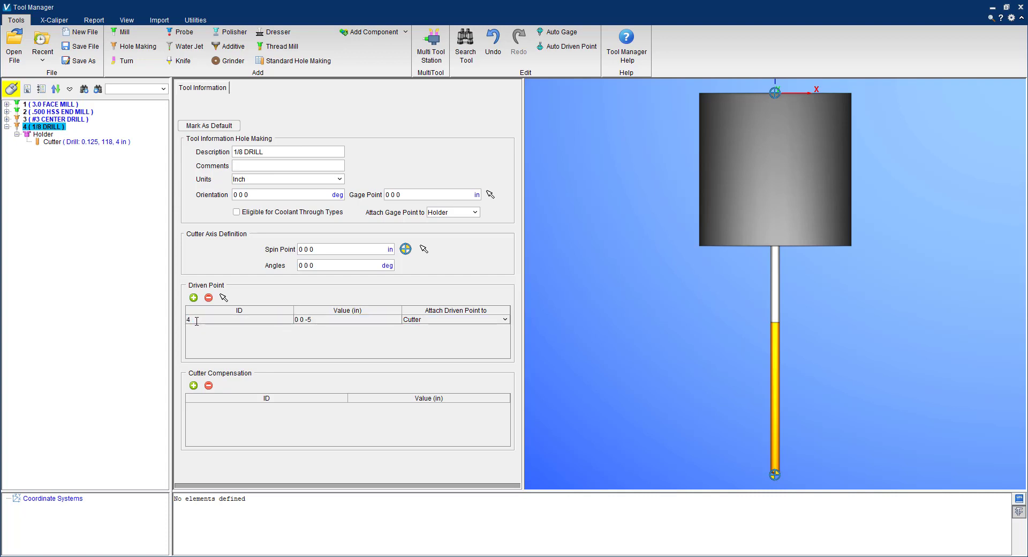
click(7, 127)
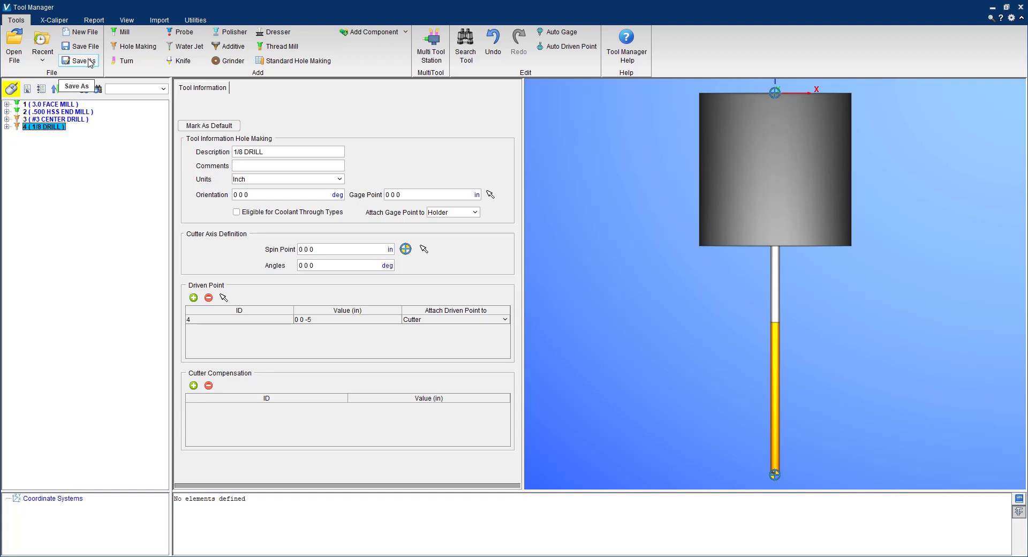
- Save the tool library as 8M in the Downloads folder and close the Tool Manager
click(80, 60)
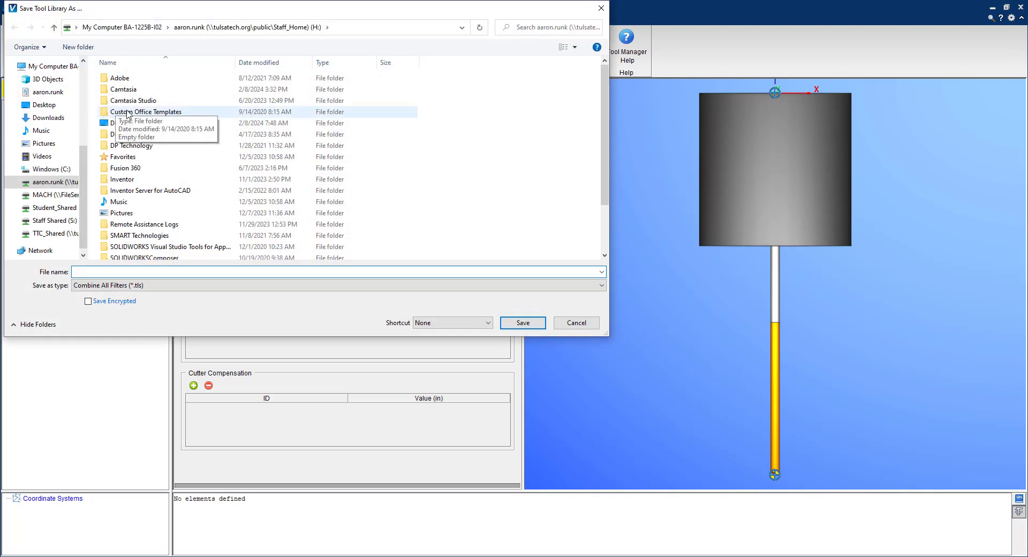
click(45, 119)
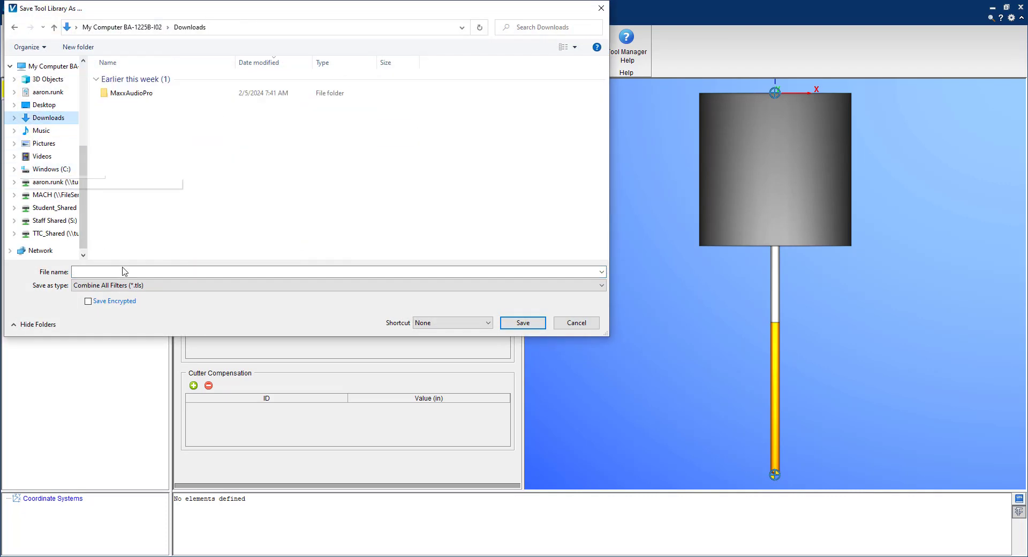
click(156, 273)
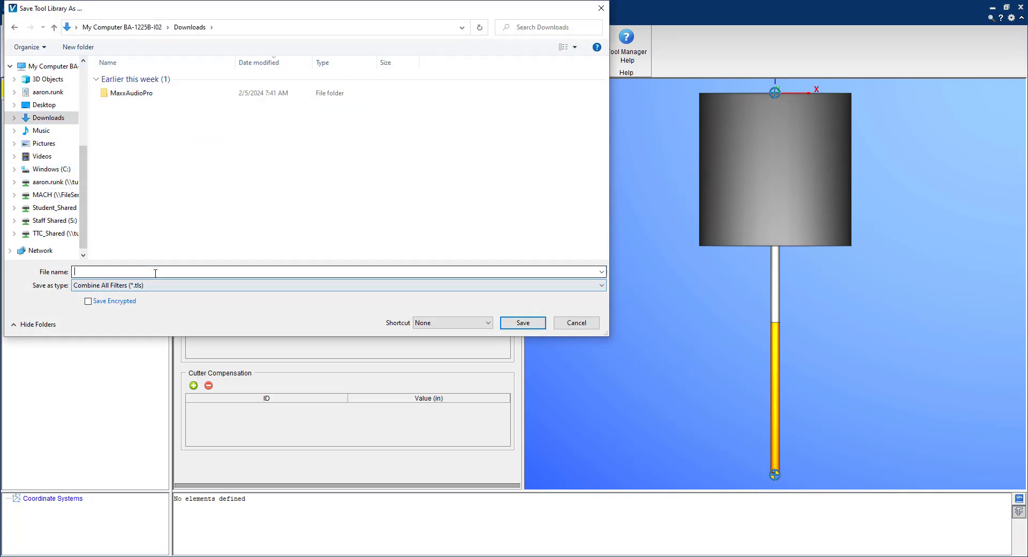
text(8M)
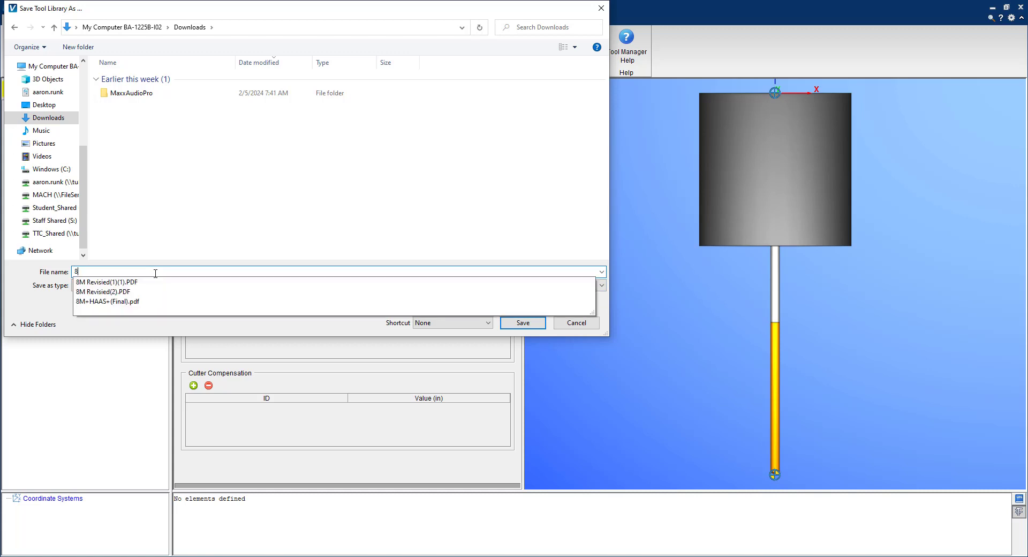
click(409, 157)
click(531, 323)
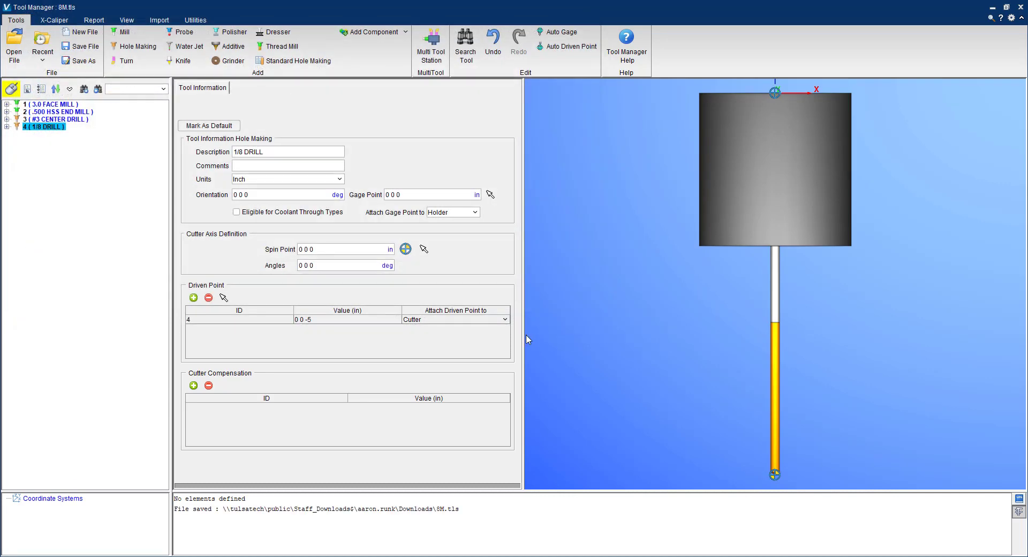
click(1020, 8)
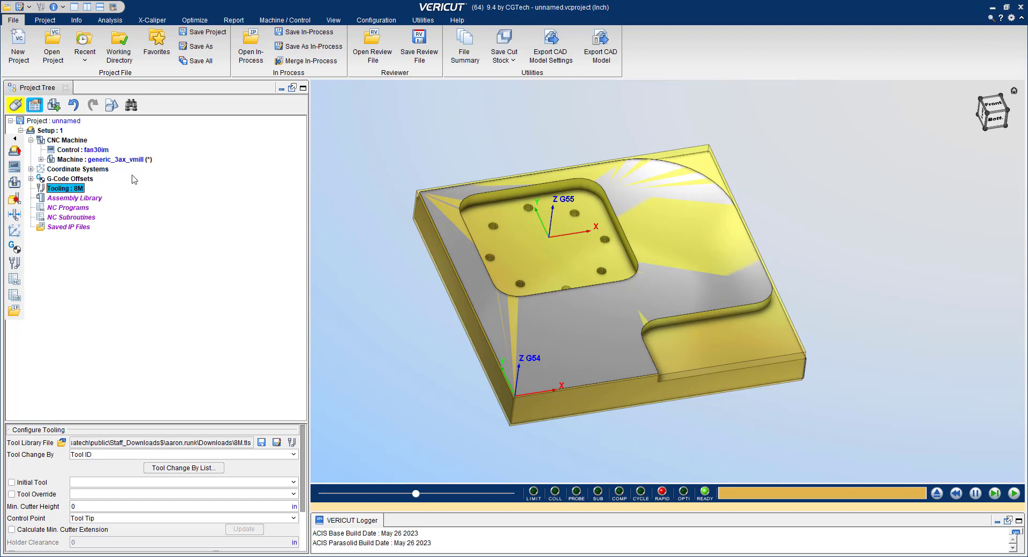
- Add the NC program file 8M.txt from the 8M folder inside the Vericut folder to the project
click(75, 210)
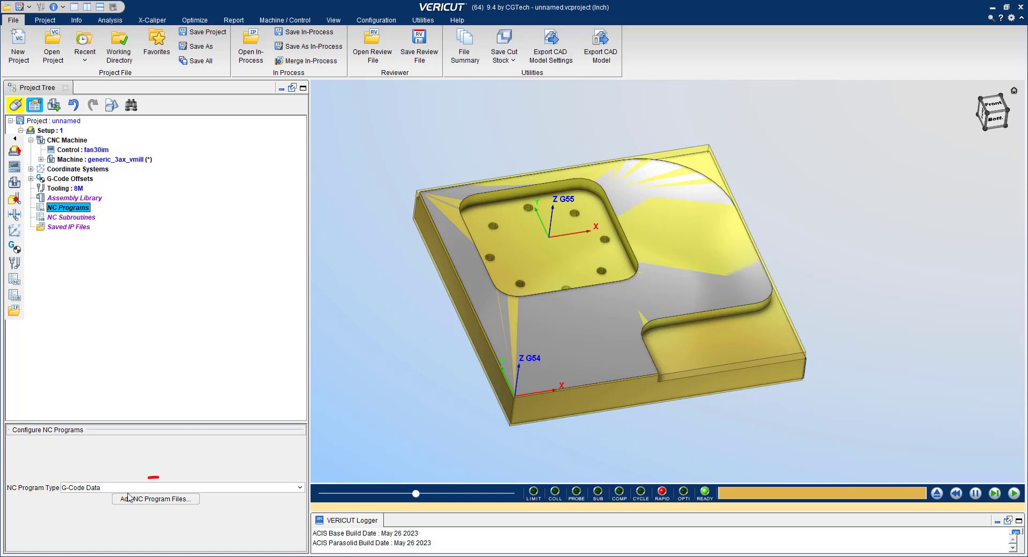
click(156, 499)
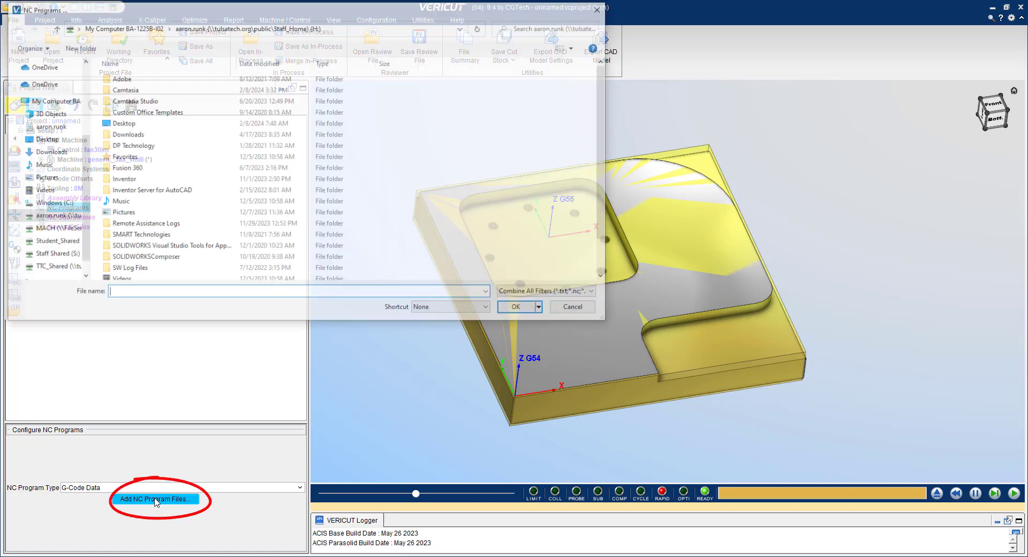
scroll(60, 201, up, 2)
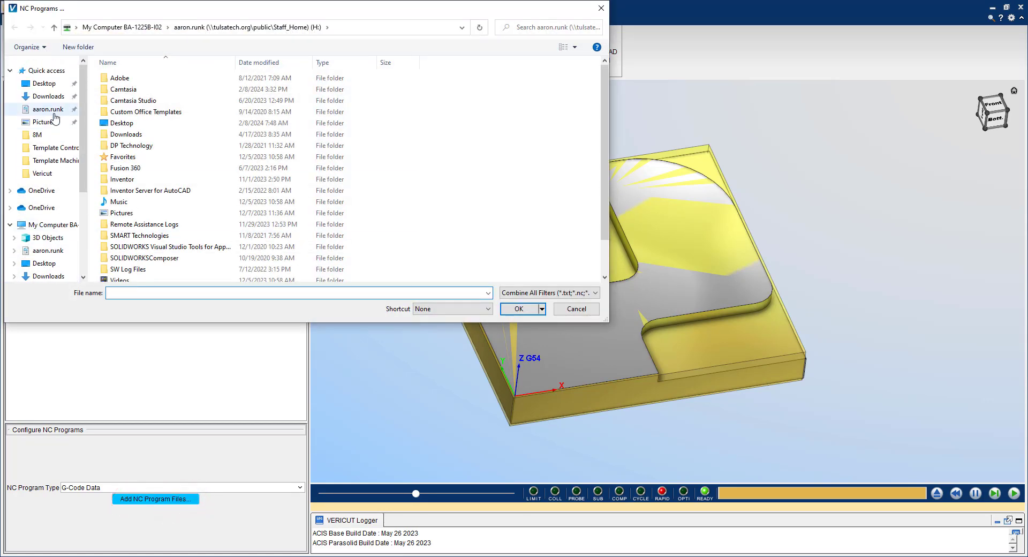
click(48, 174)
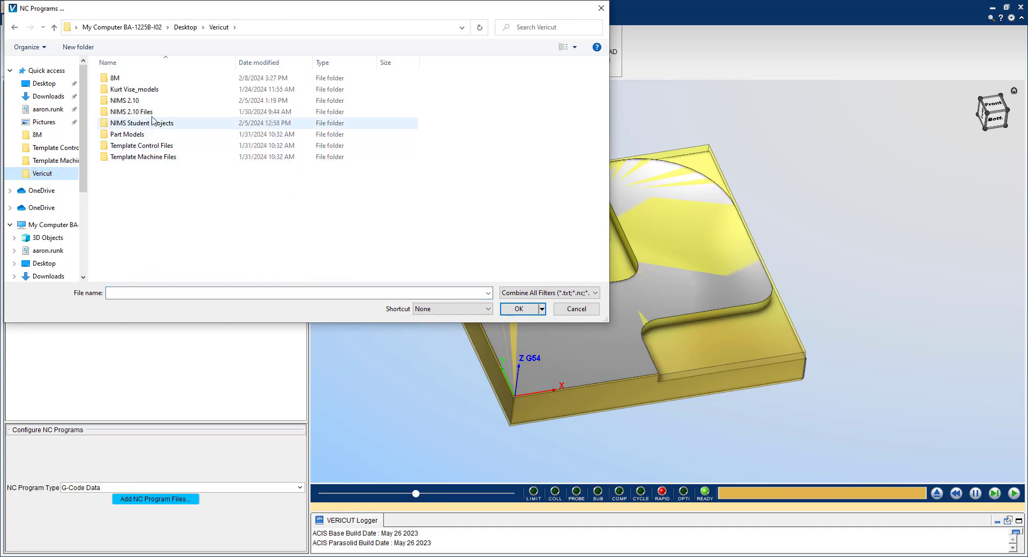
double_click(134, 82)
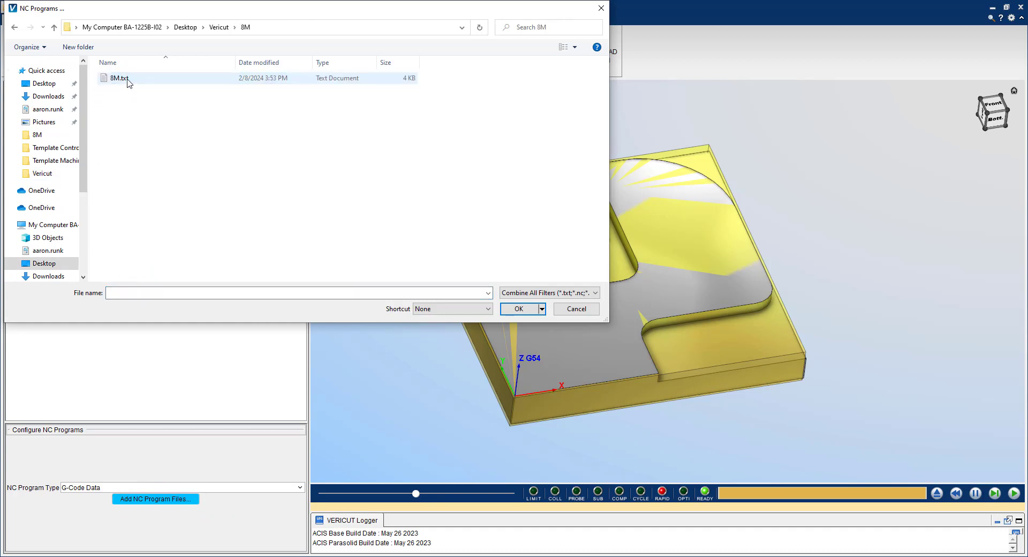
click(134, 82)
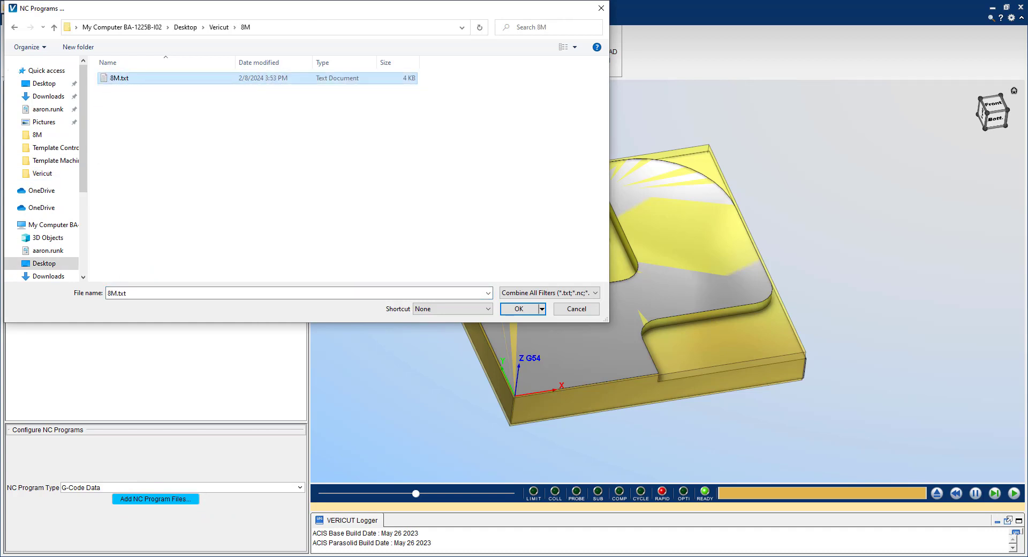
drag(1027, 102, 514, 53)
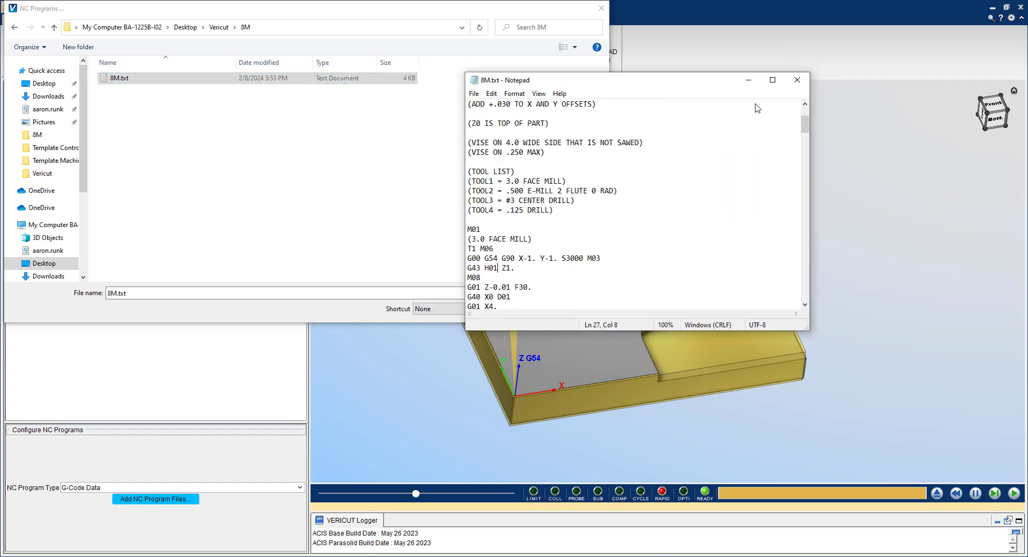
click(739, 51)
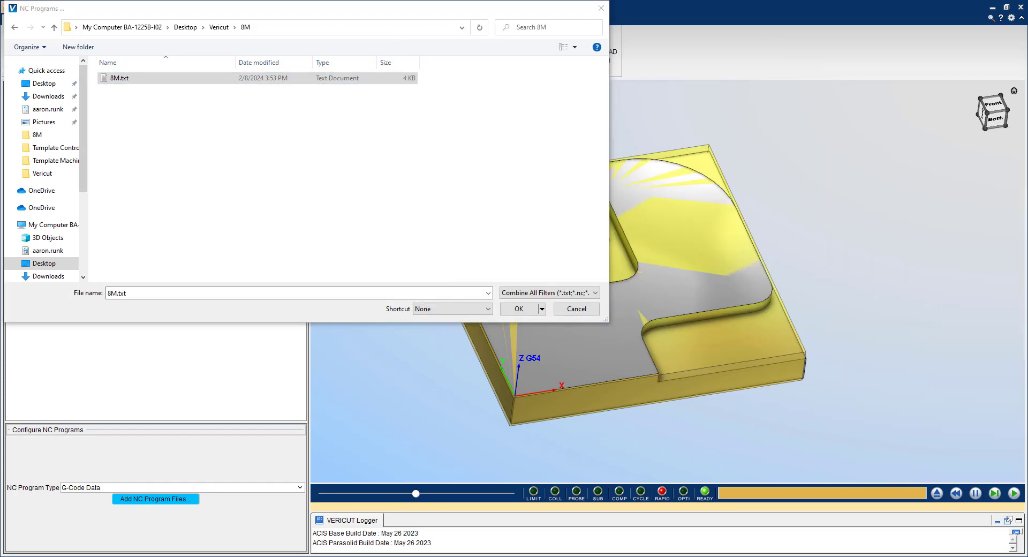
click(519, 309)
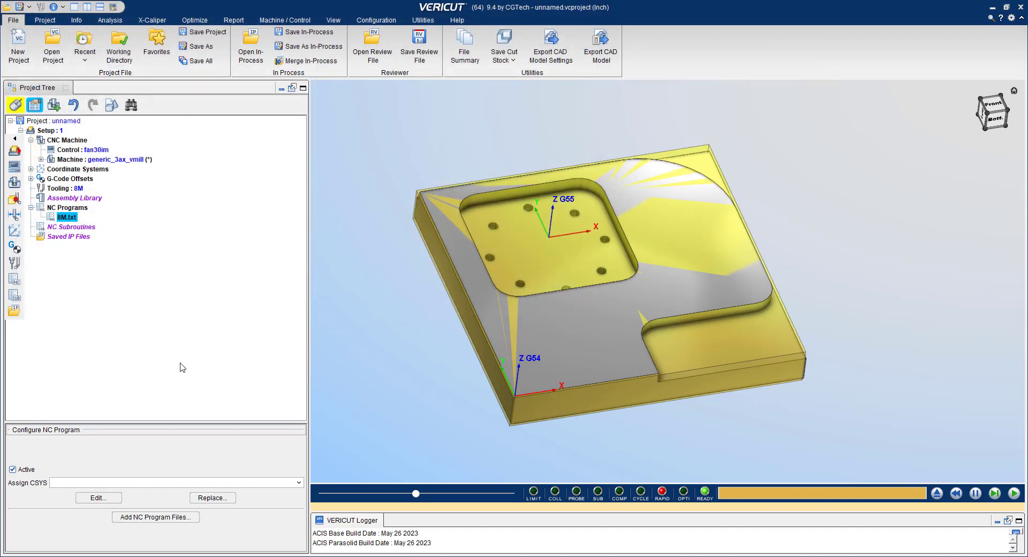
- Open the 8M.txt program from the project tree to review its setup notes and tool list, and close it
double_click(69, 217)
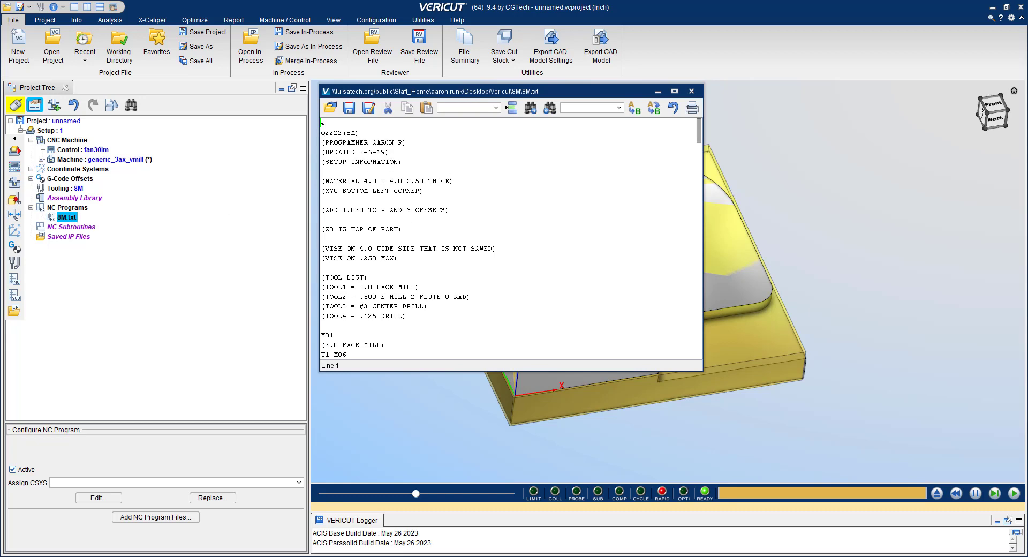
mouse_move(1027, 130)
mouse_down()
mouse_move(781, 100)
mouse_move(668, 113)
mouse_move(1027, 114)
mouse_up()
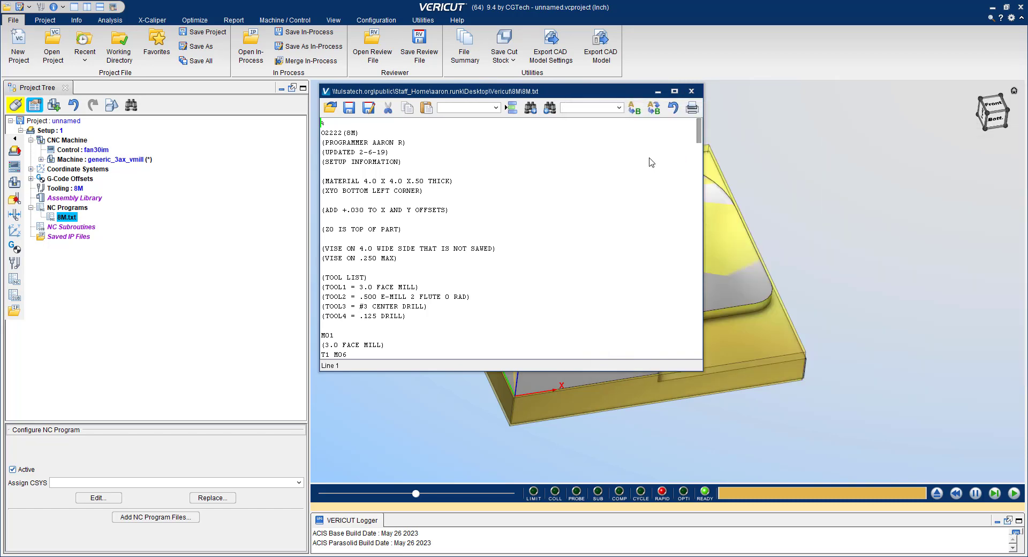
click(691, 91)
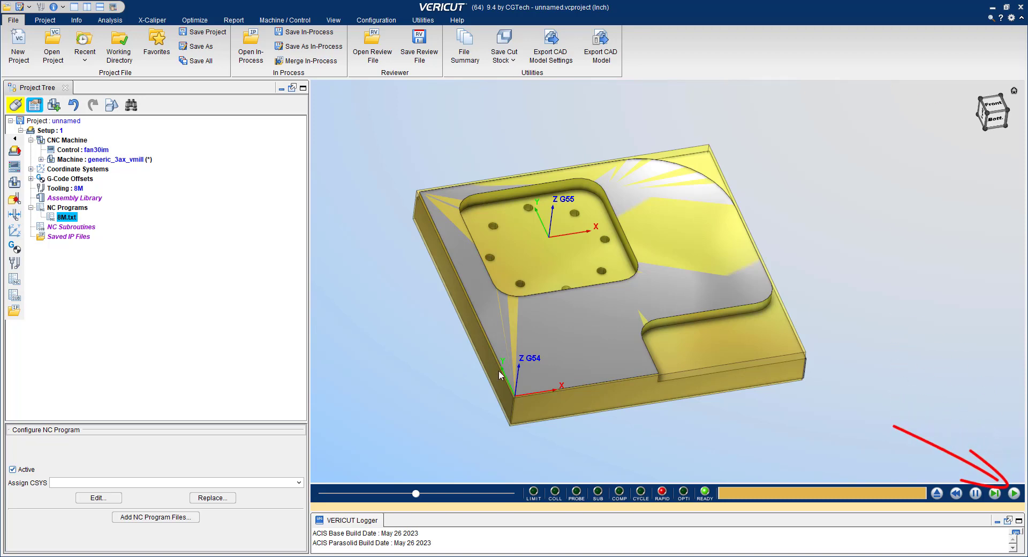
- Reduce the simulation speed to near its slowest setting and run the 8M.txt program
drag(417, 493, 337, 505)
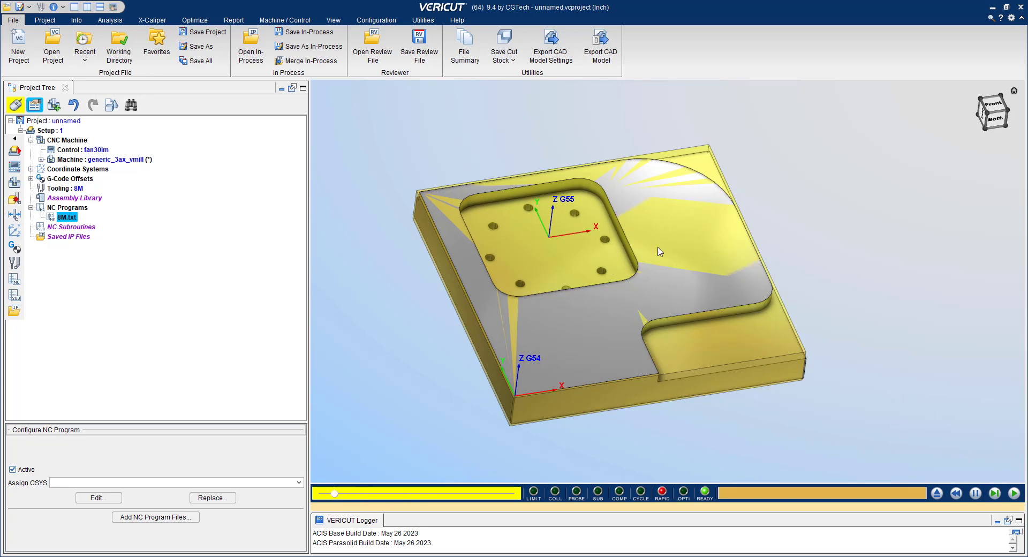
click(1014, 495)
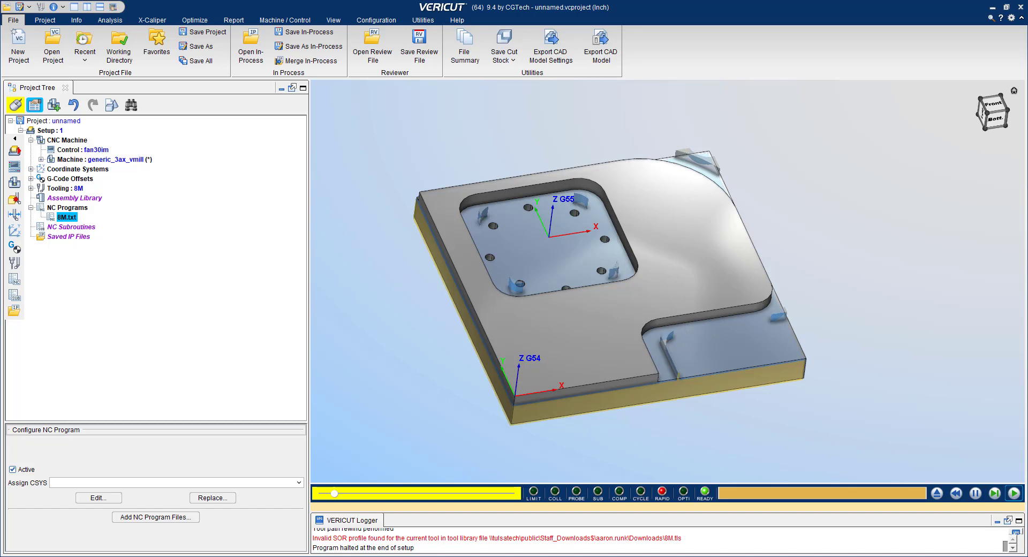
- Examine the .5 end mill's cutter compensation line G41 X0 D03 in the 8M.txt Notepad window and minimize it
drag(1027, 130, 634, 143)
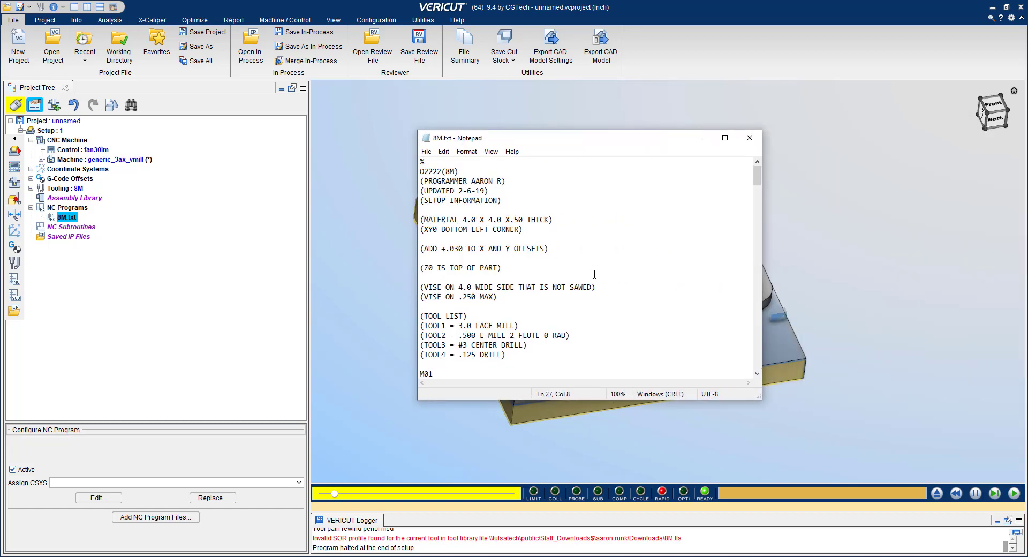
scroll(594, 274, down, 15)
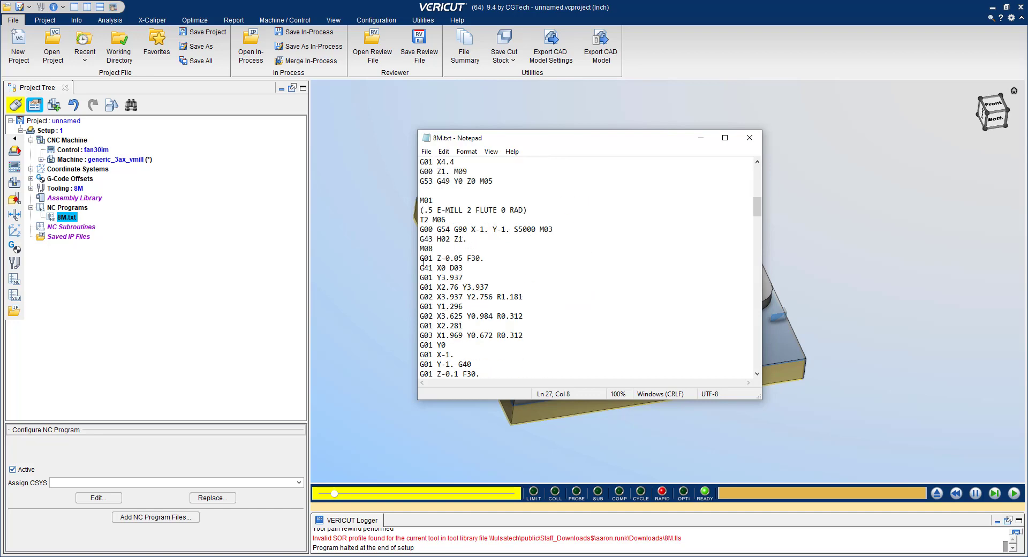
drag(421, 266, 569, 271)
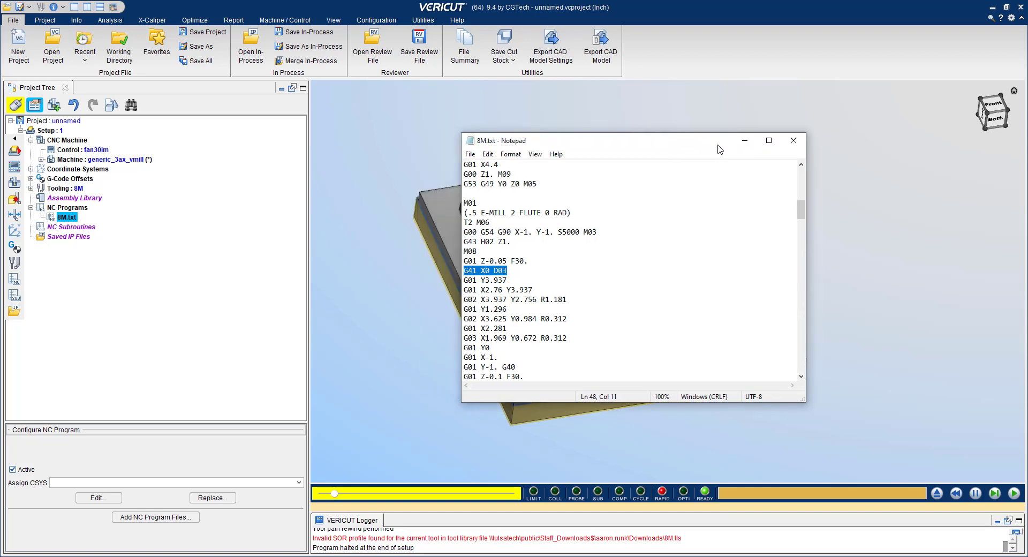
click(700, 138)
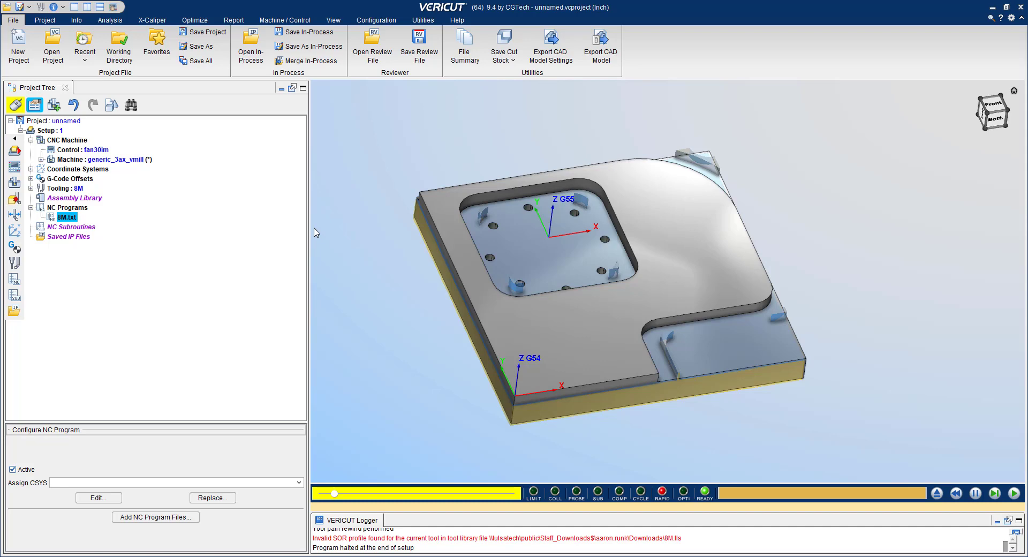
- Reset the simulation and set Setup 1's G-Code option Process Cutter Comp. to On - Default to Full Radius
click(940, 498)
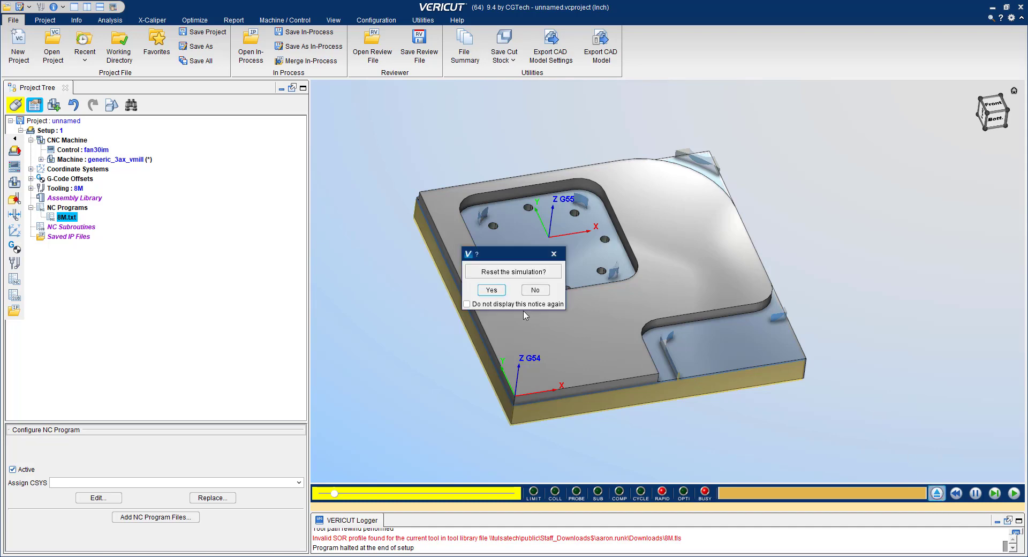
click(495, 295)
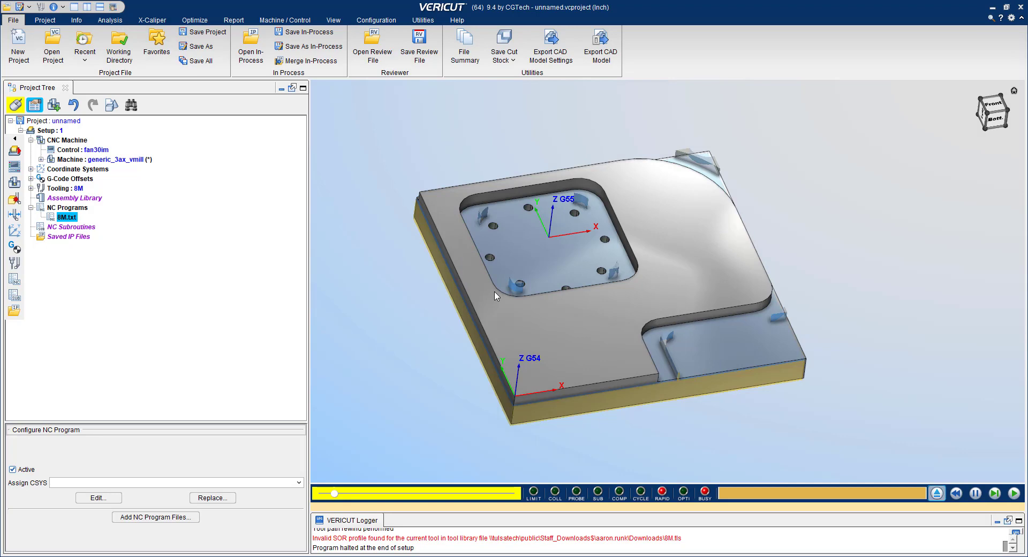
click(50, 131)
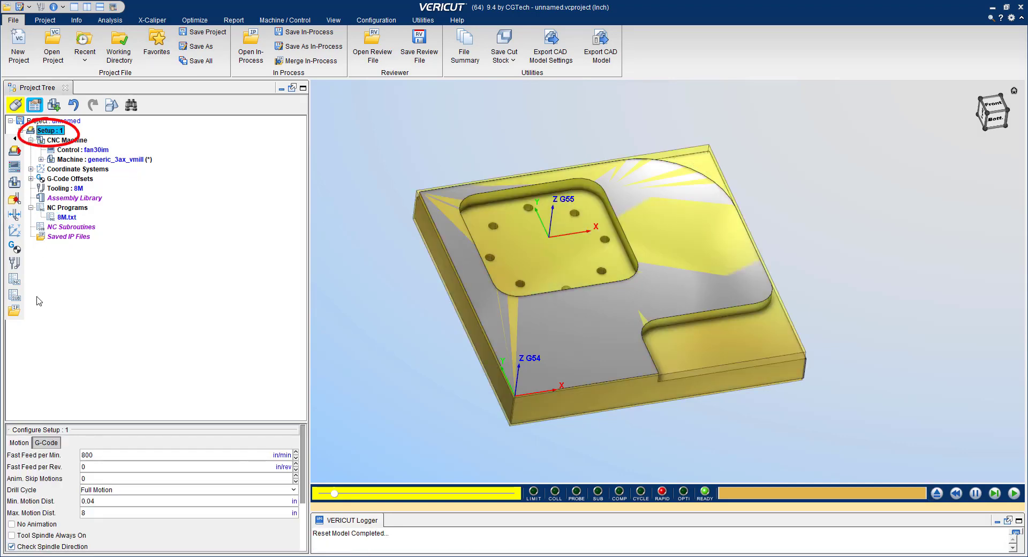
click(54, 444)
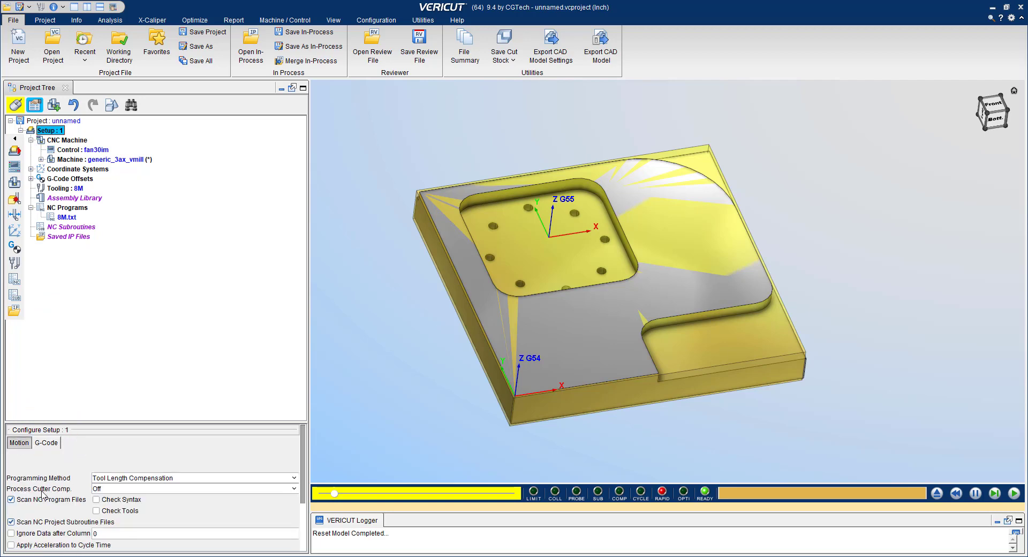
click(270, 489)
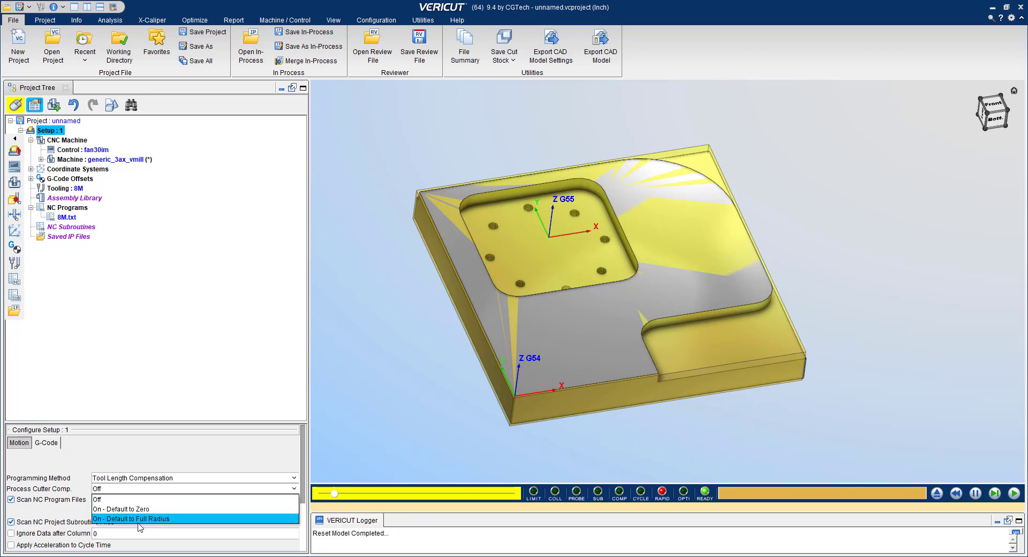
click(179, 519)
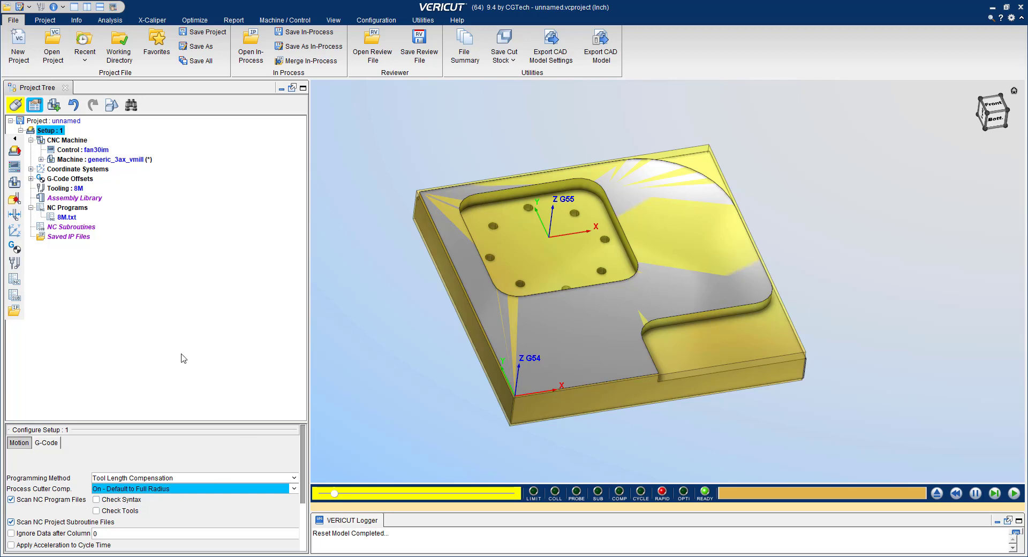
click(226, 357)
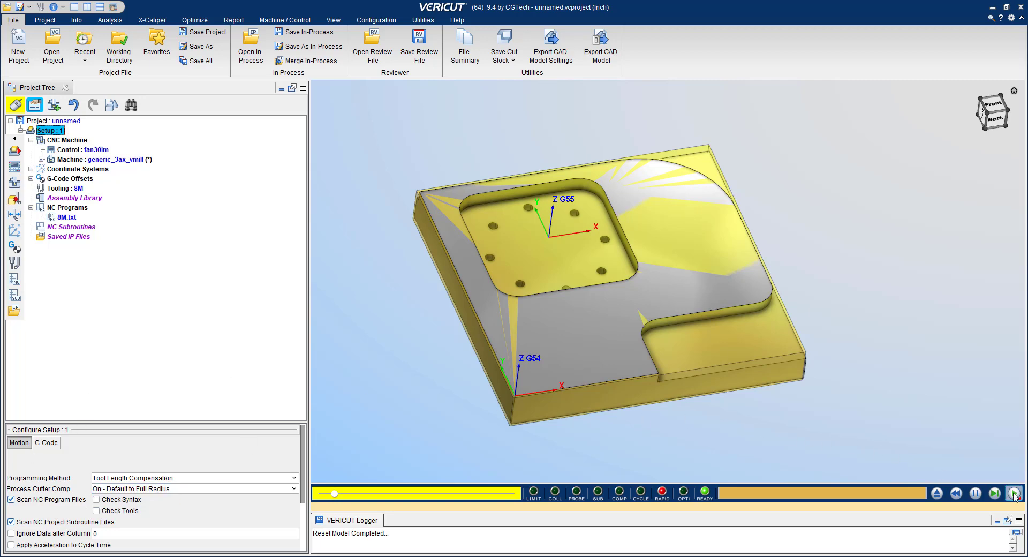
- Run the 8M.txt program from the start with cutter compensation on and view the machined part
click(938, 495)
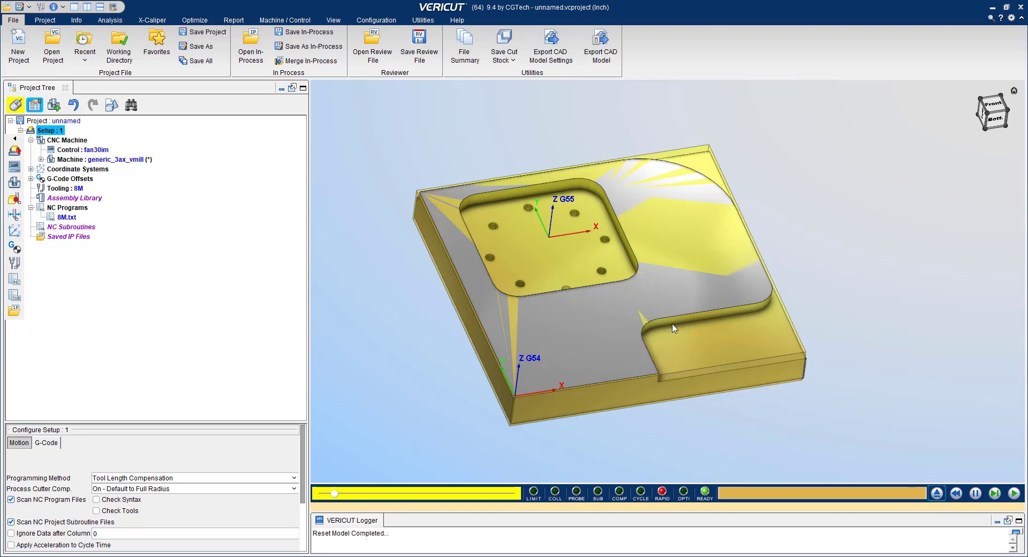
click(1014, 495)
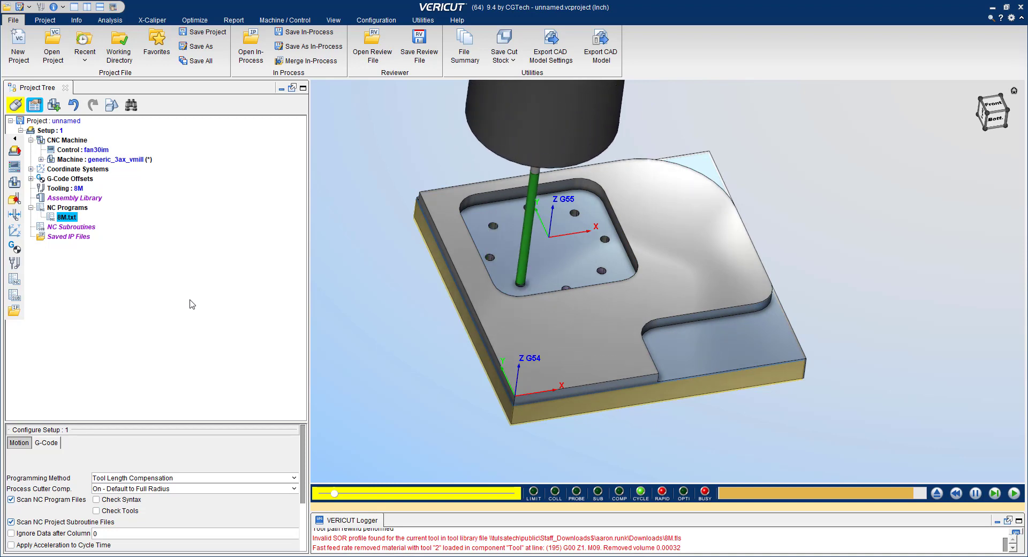
mouse_move(615, 374)
middle_down()
mouse_move(613, 332)
mouse_move(589, 342)
mouse_move(554, 385)
mouse_move(583, 386)
mouse_move(591, 372)
mouse_move(513, 391)
middle_up()
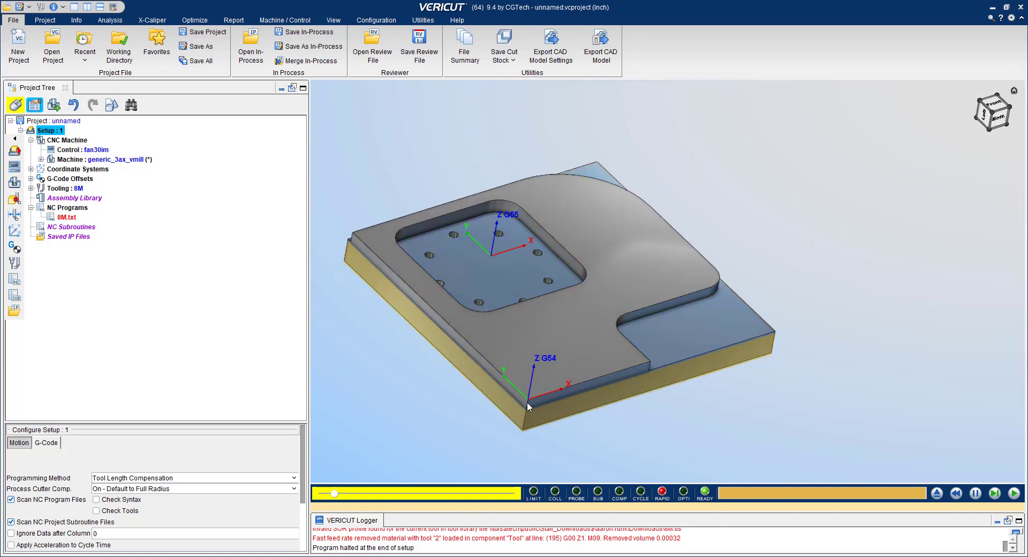
- Examine the part view in 8M Revisied(2).PDF and the drawing in 8M Revisied(1)(1).PDF, and minimize the PDF viewer
mouse_move(415, 555)
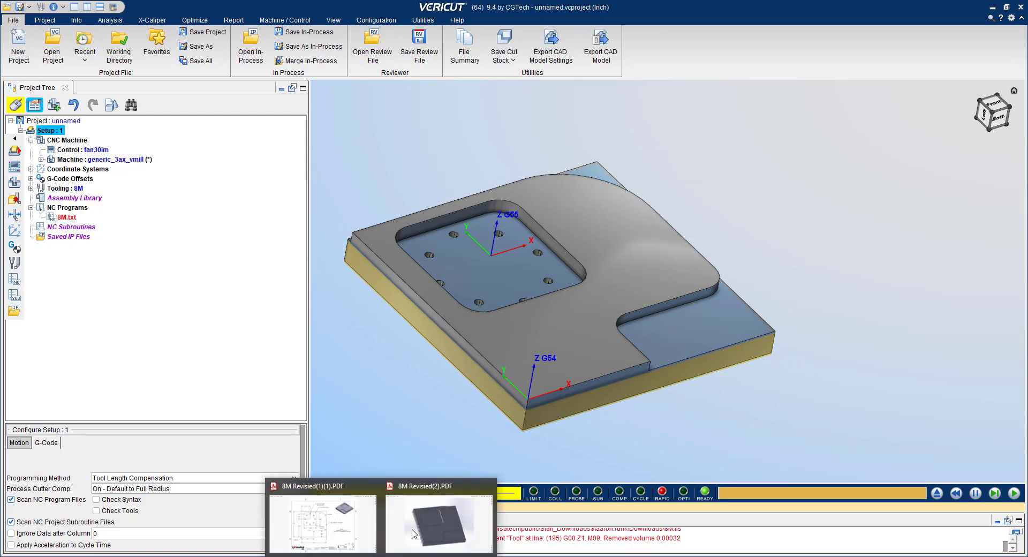
click(416, 533)
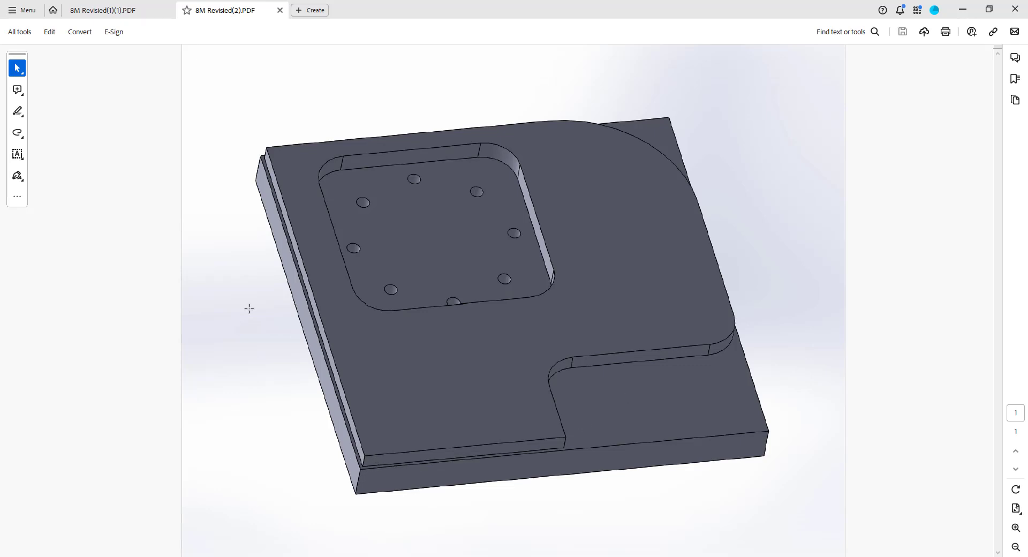
click(140, 12)
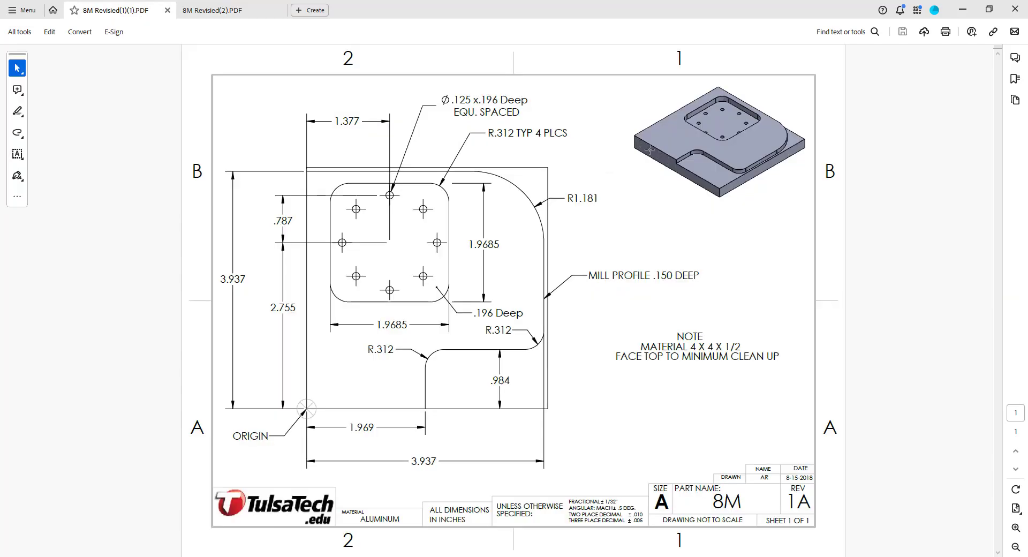
click(245, 12)
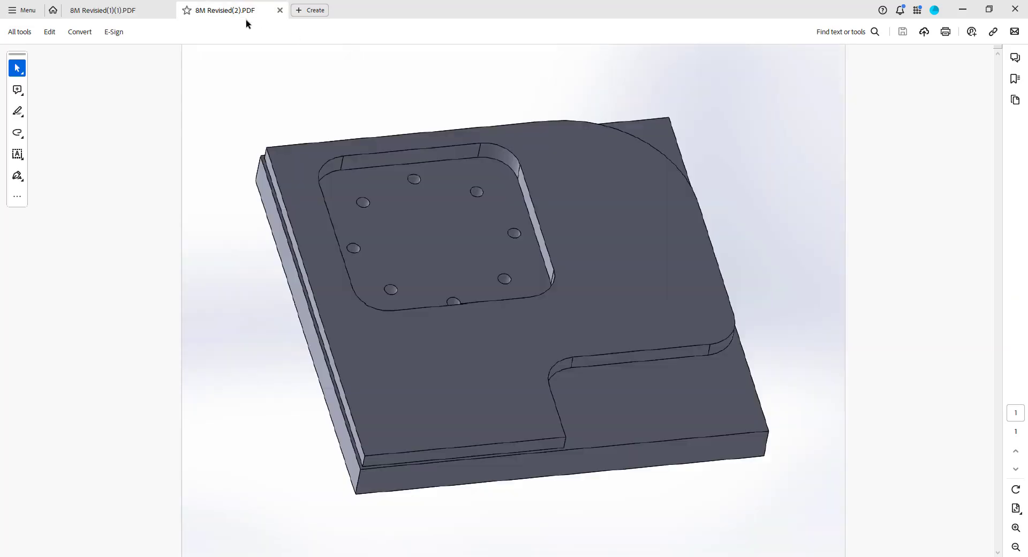
click(962, 9)
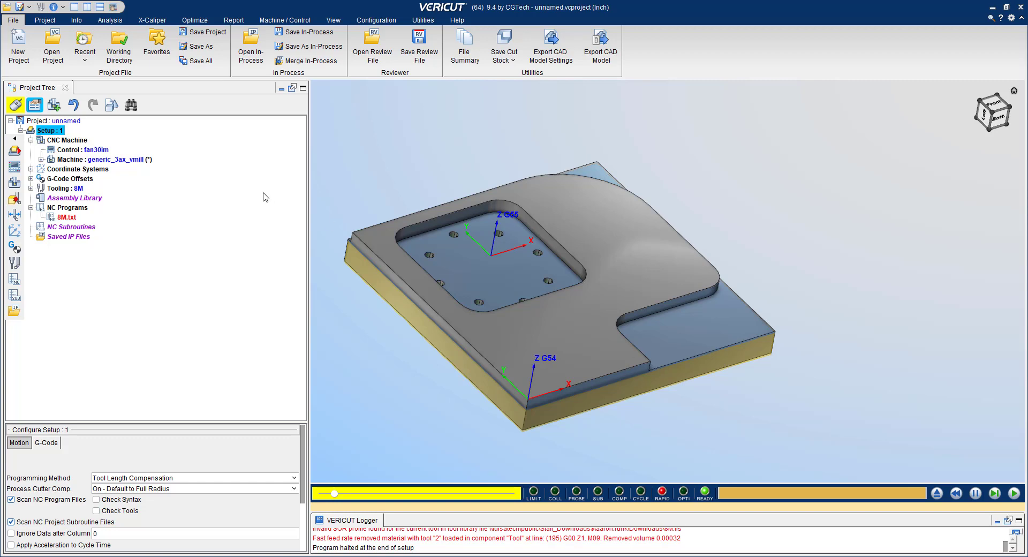
- Open AUTO-DIFF, set the gouge and excess tolerances to 0.005 in, and compare the machined stock with the design
click(109, 21)
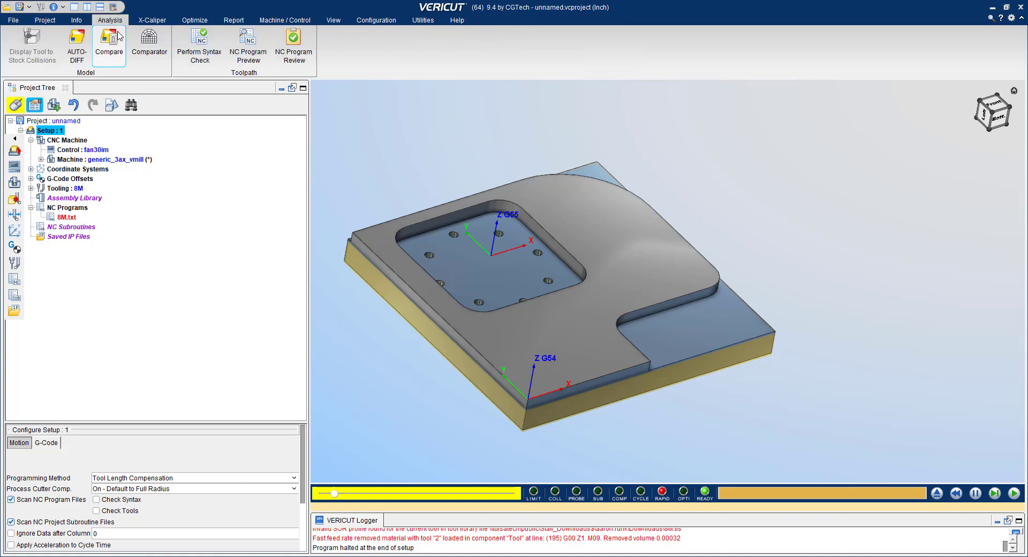
click(81, 52)
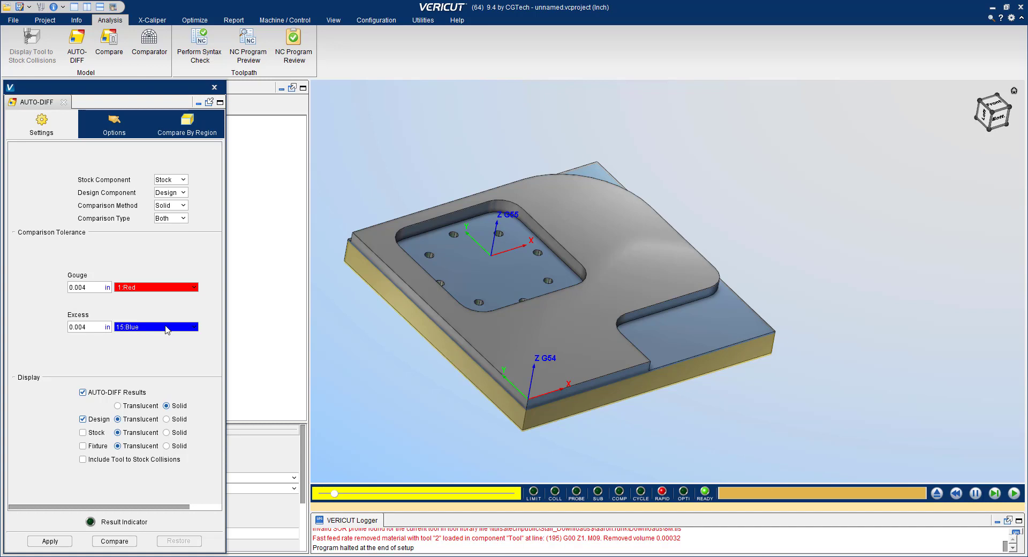
double_click(102, 288)
click(102, 288)
key(BackSpace)
double_click(91, 327)
click(91, 327)
key(BackSpace)
click(114, 541)
middle_drag(530, 364, 603, 334)
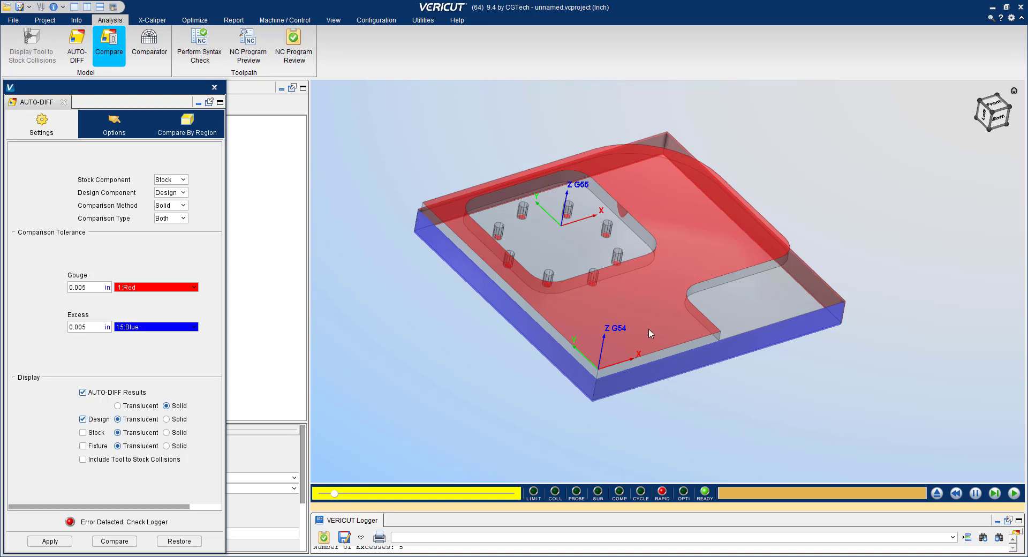
middle_drag(653, 330, 541, 325)
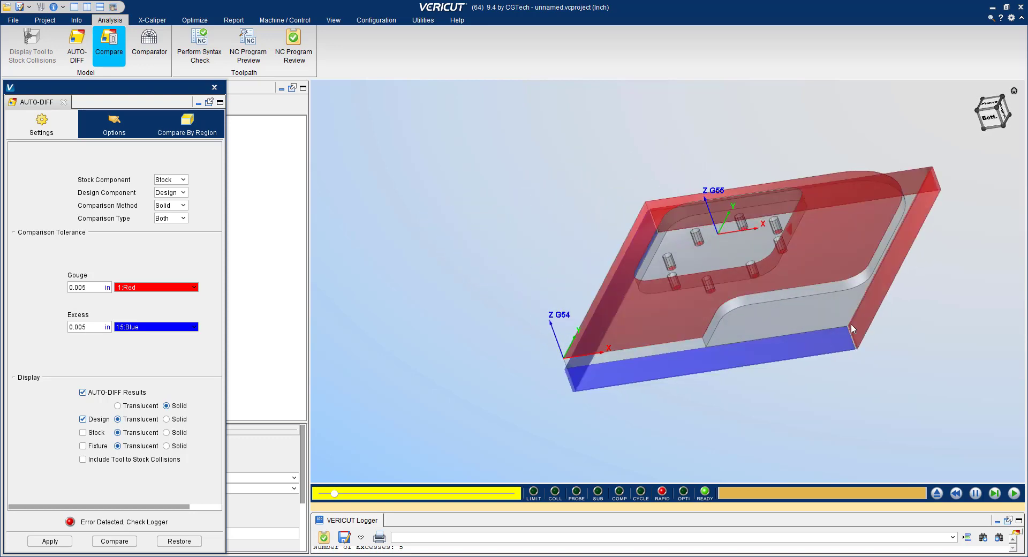
middle_drag(867, 248, 637, 227)
middle_drag(630, 300, 615, 262)
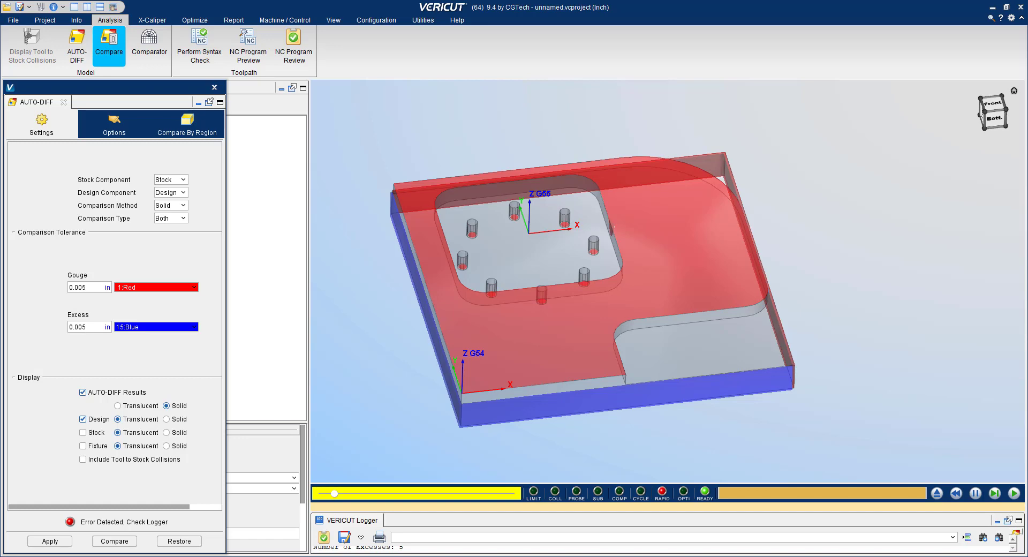
- Check the "Z0 IS TOP OF PART" note and the face mill's G01 Z-0.01 F30. line in the 8M.txt Notepad window
drag(1027, 192, 700, 198)
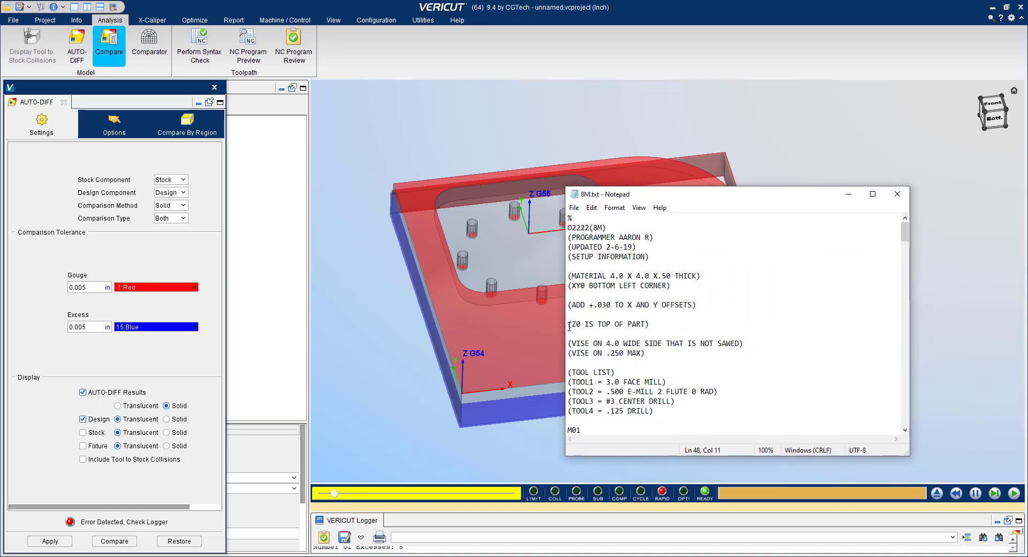
drag(568, 324, 656, 328)
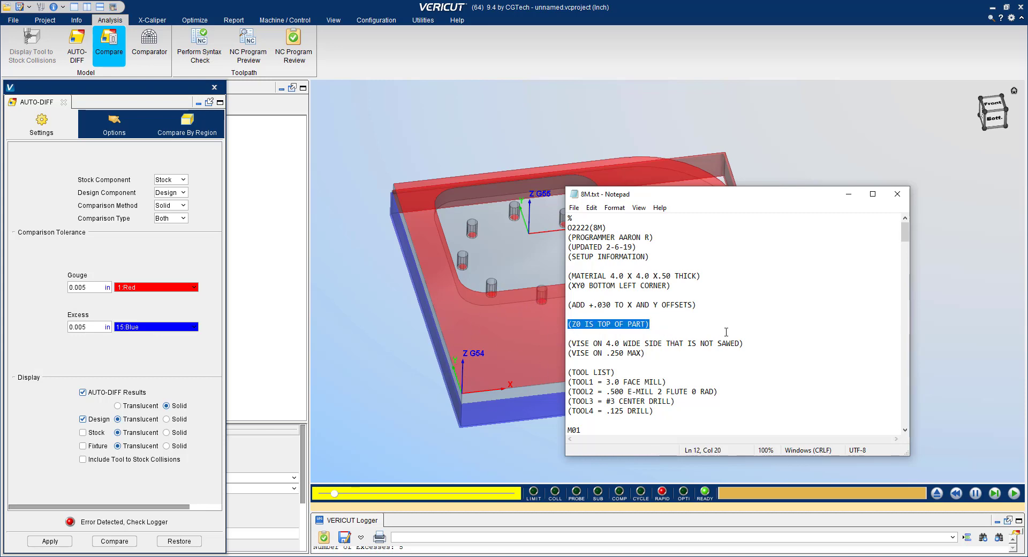
scroll(726, 332, down, 3)
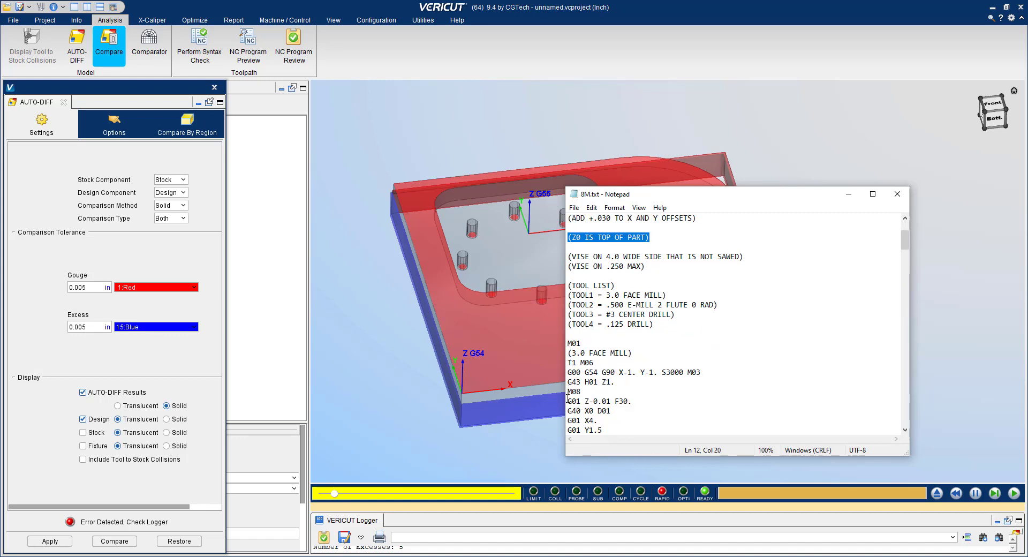
drag(567, 402, 630, 401)
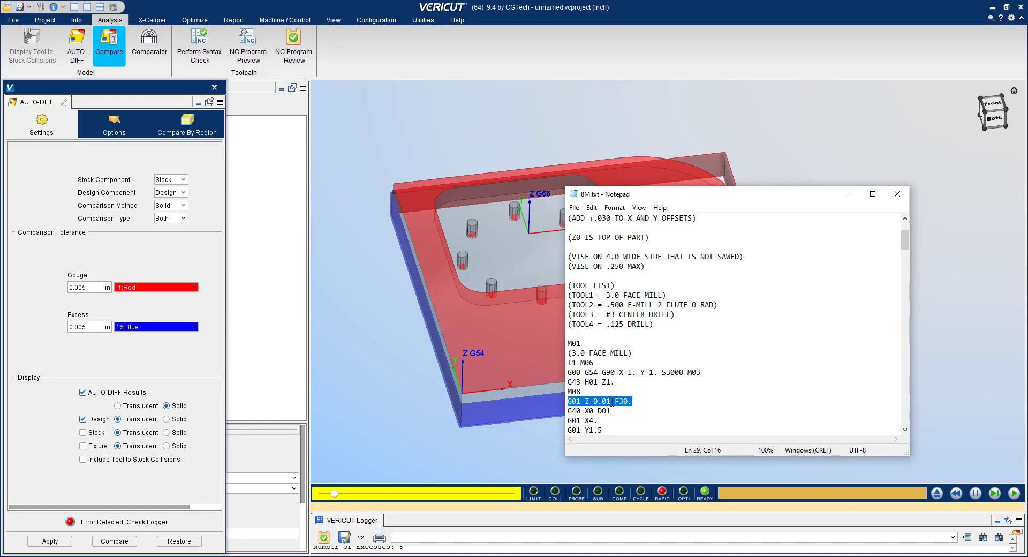
click(612, 401)
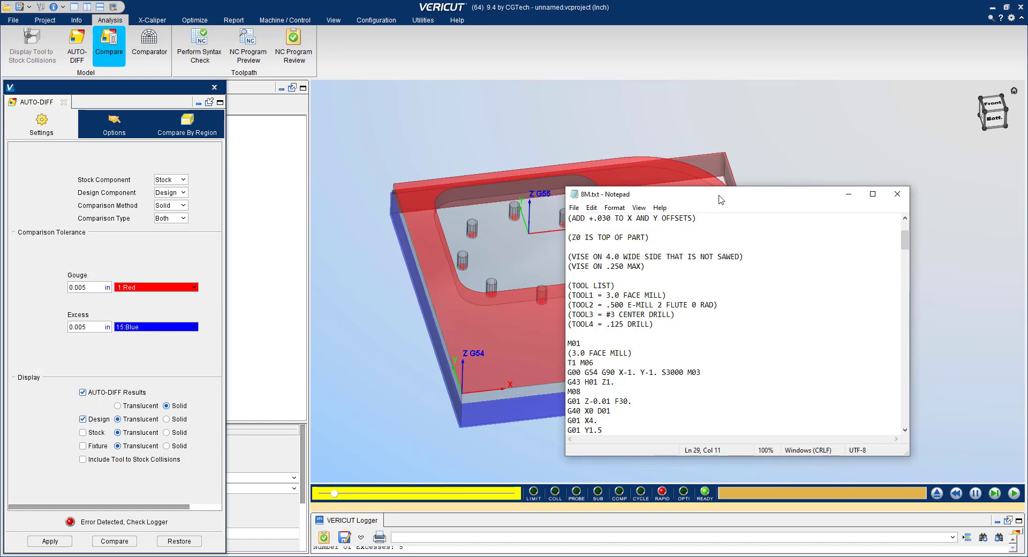
drag(721, 196, 1027, 172)
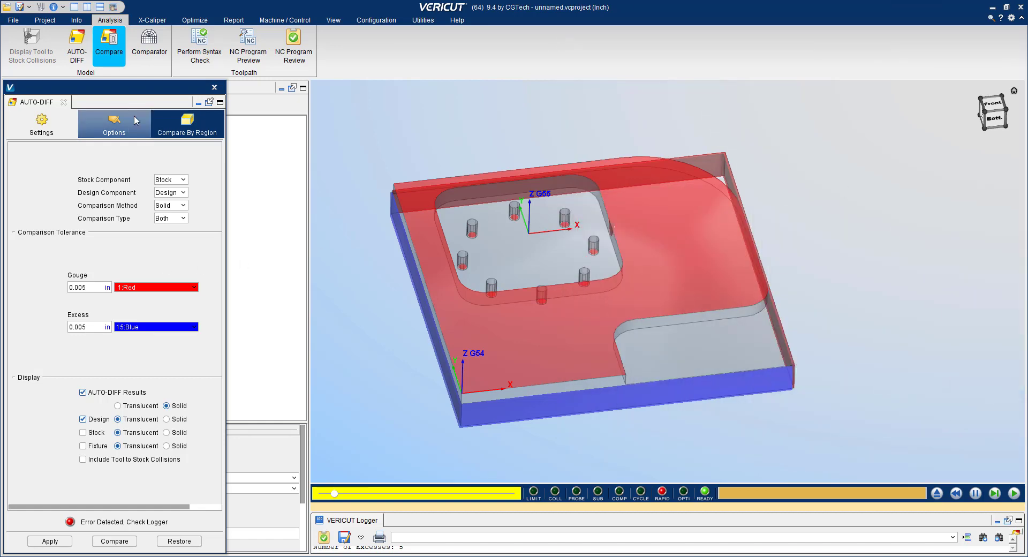
- Close AUTO-DIFF and reset the simulation
click(215, 87)
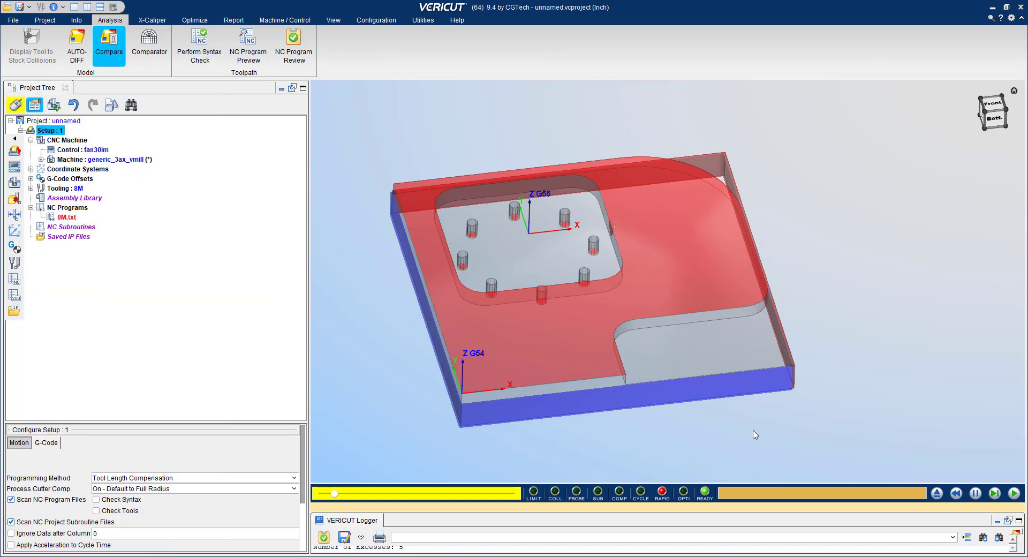
click(936, 493)
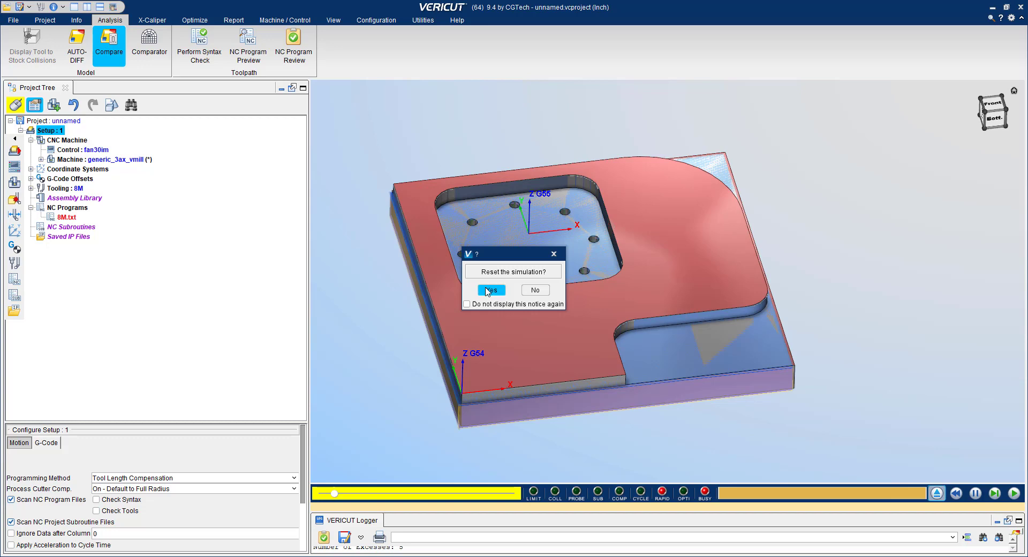
click(488, 289)
- Set the 3.0 face mill's G01 Z depth to 0 in the 8M.txt program, save the file and close it
double_click(67, 217)
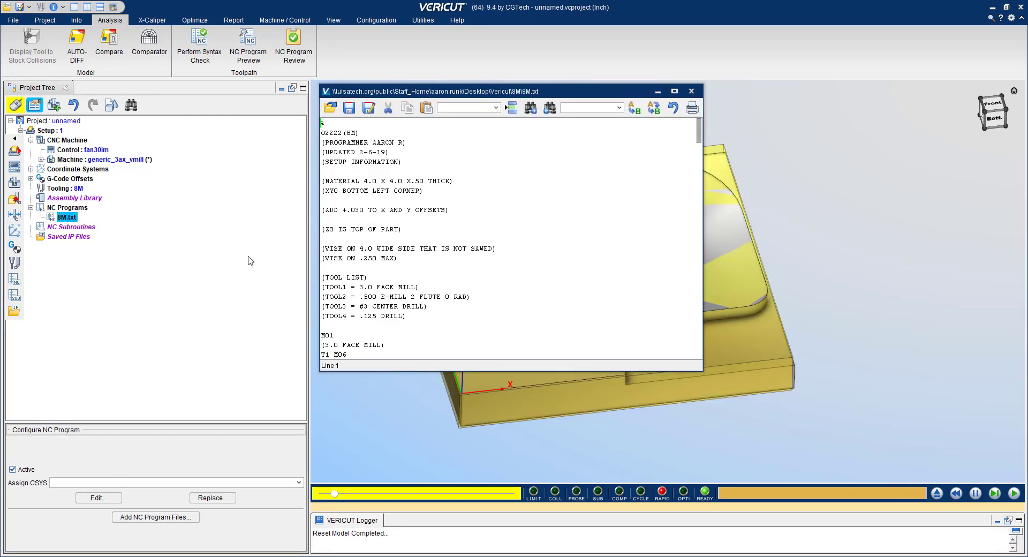
scroll(486, 265, down, 3)
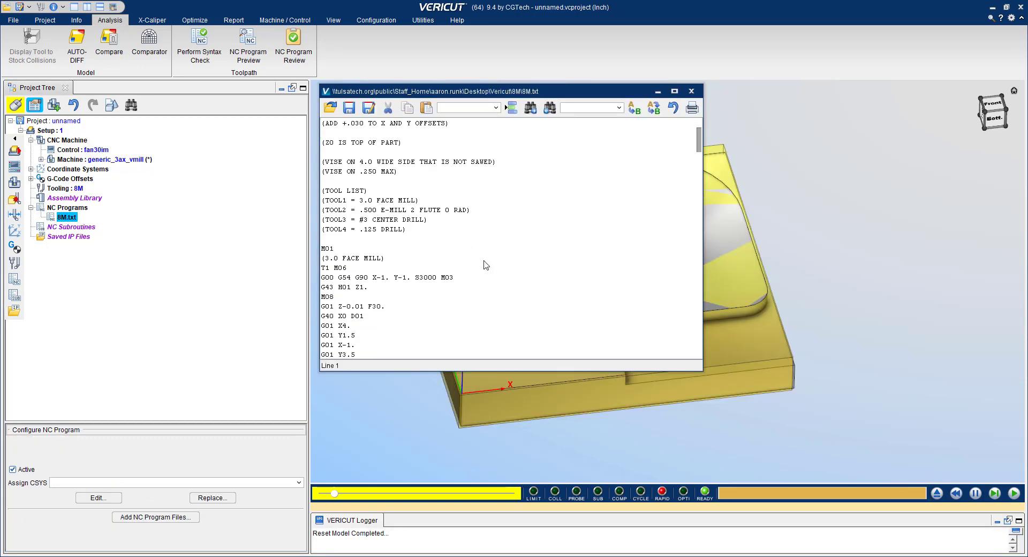
scroll(467, 267, down, 1)
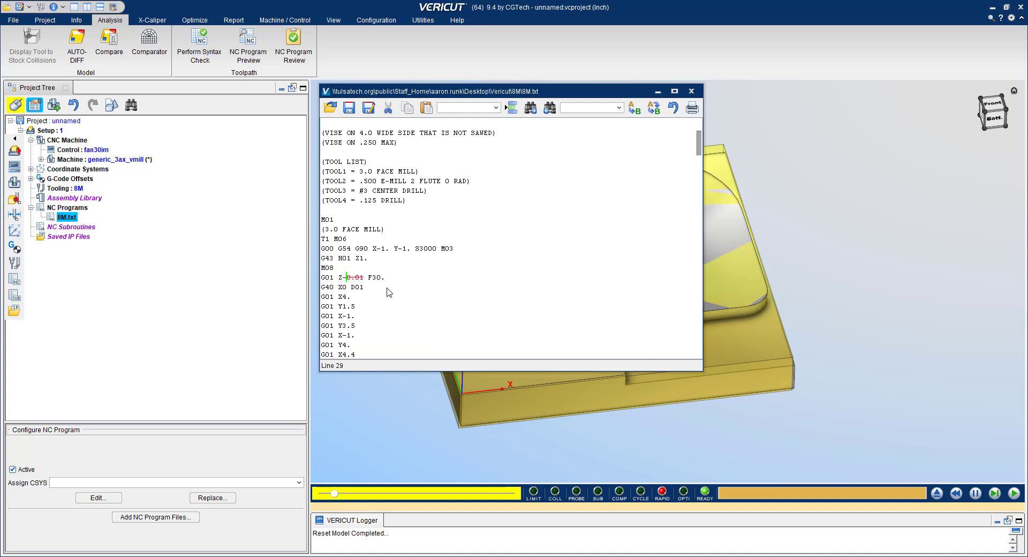
text(0)
click(349, 109)
click(692, 91)
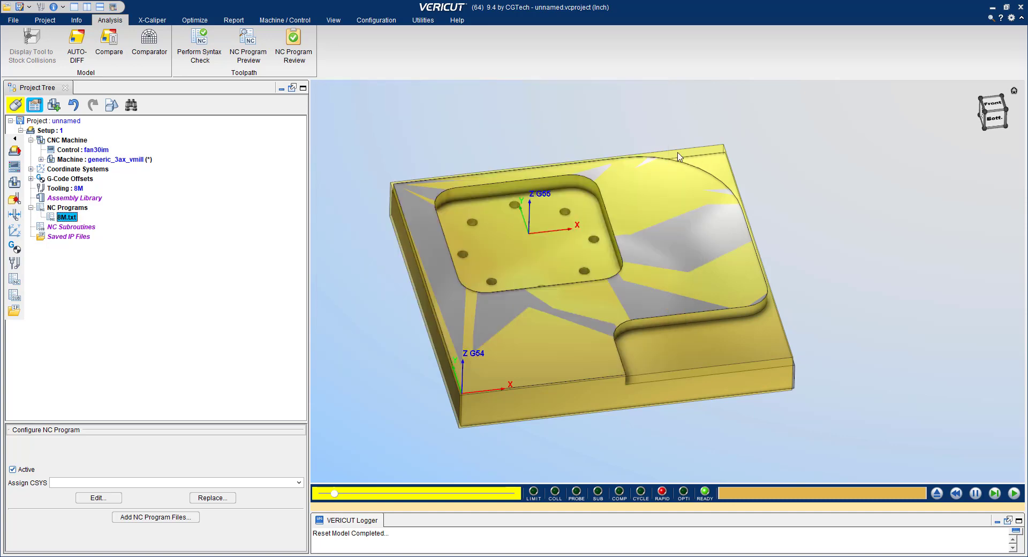
- Run the edited 8M.txt program and compare the machined stock with the design again
click(1014, 493)
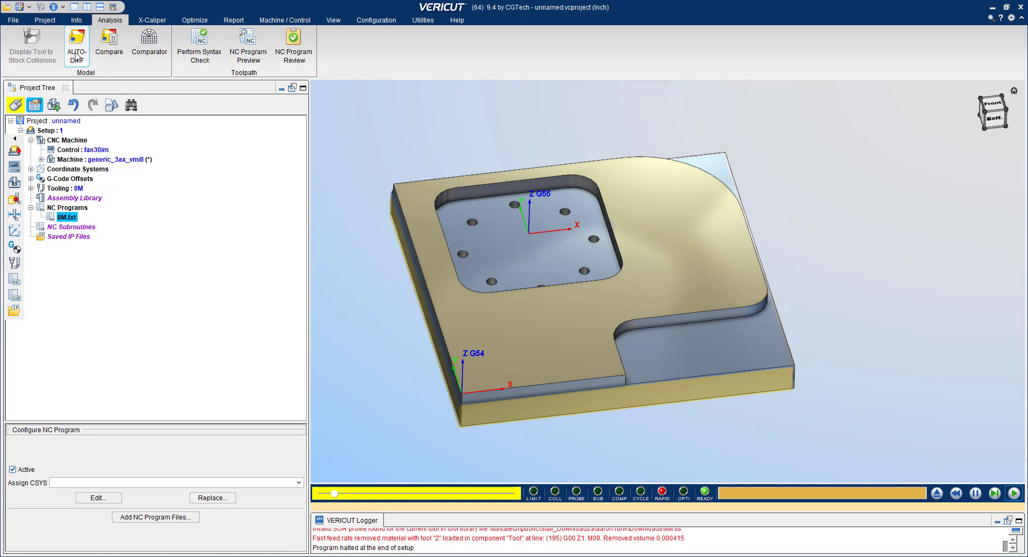
click(109, 45)
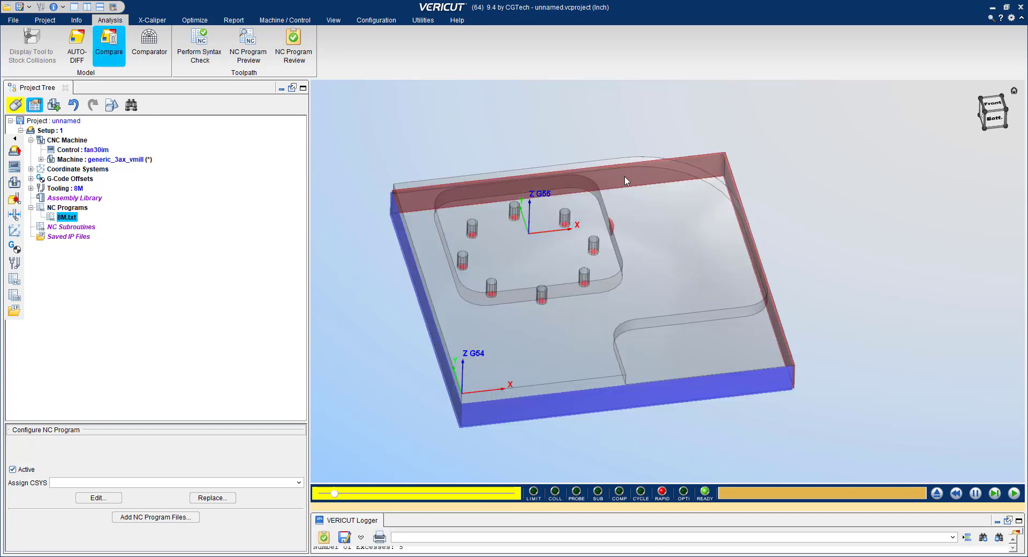
mouse_move(630, 260)
middle_down()
mouse_move(648, 341)
mouse_move(645, 221)
mouse_move(639, 250)
mouse_move(667, 273)
mouse_move(598, 231)
middle_up()
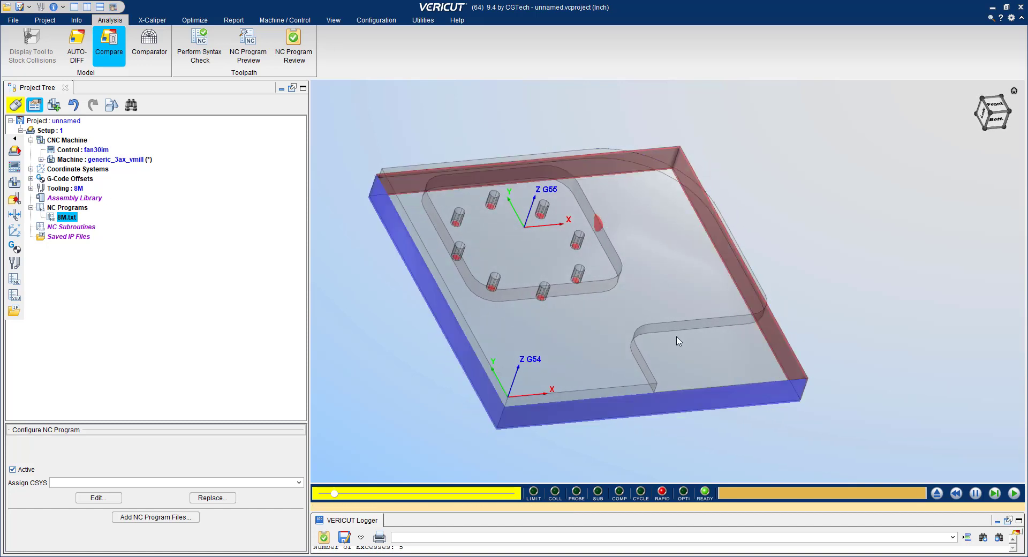
- Select the Stock component under the machine's fixture and reset the simulation
middle_drag(686, 337, 574, 349)
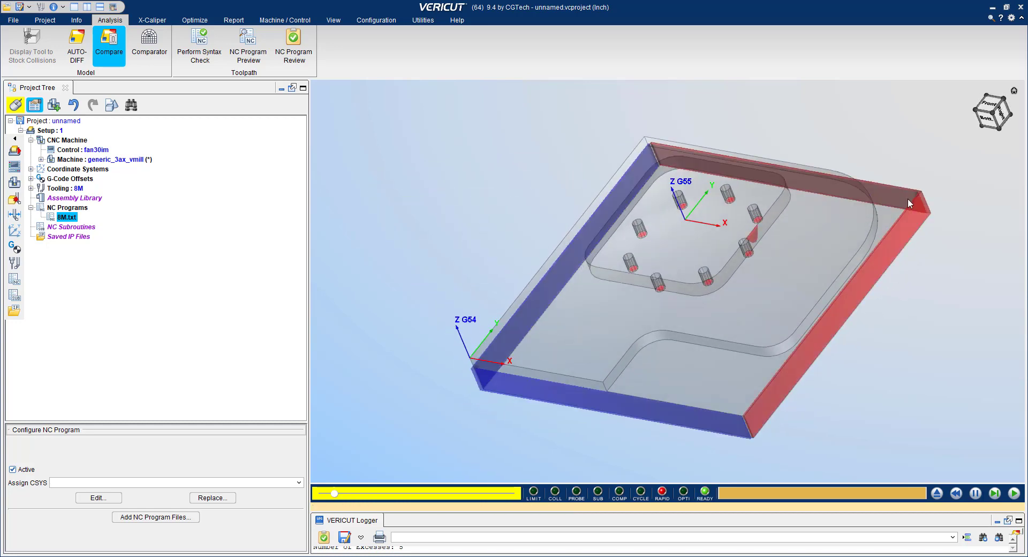
mouse_move(913, 195)
middle_down()
mouse_move(905, 181)
mouse_move(846, 246)
mouse_move(843, 220)
mouse_move(771, 296)
mouse_move(732, 267)
mouse_move(707, 265)
mouse_move(725, 271)
mouse_move(700, 276)
middle_up()
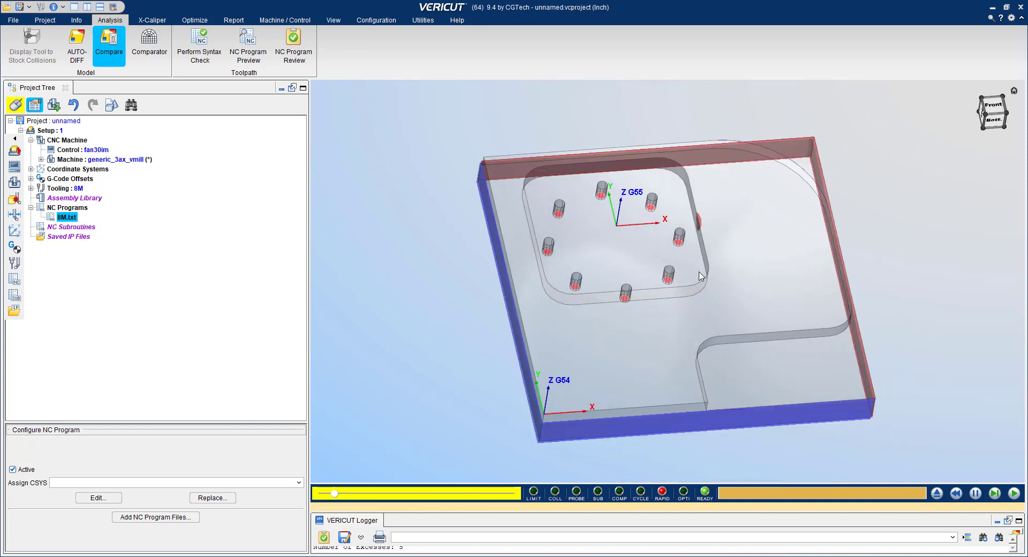
click(41, 160)
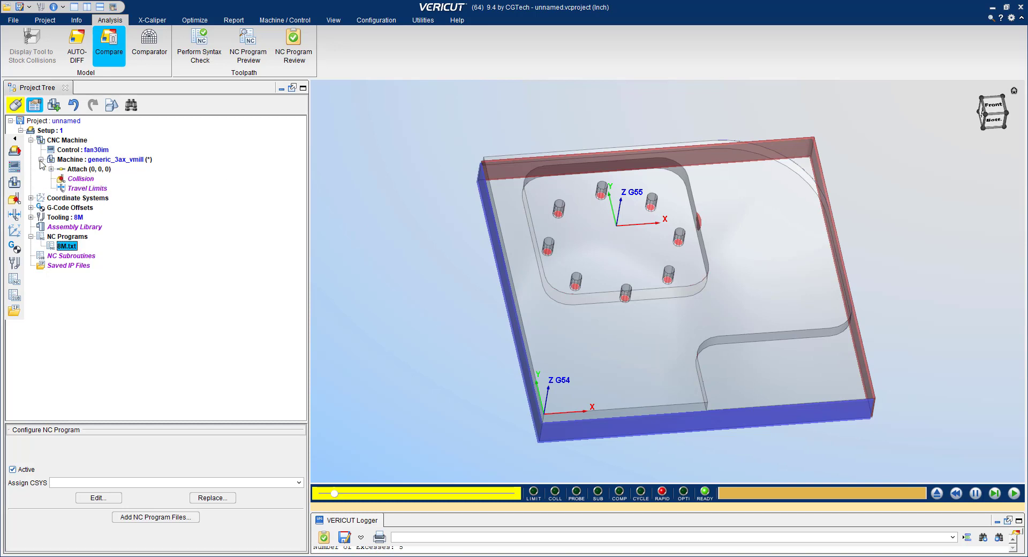
click(51, 169)
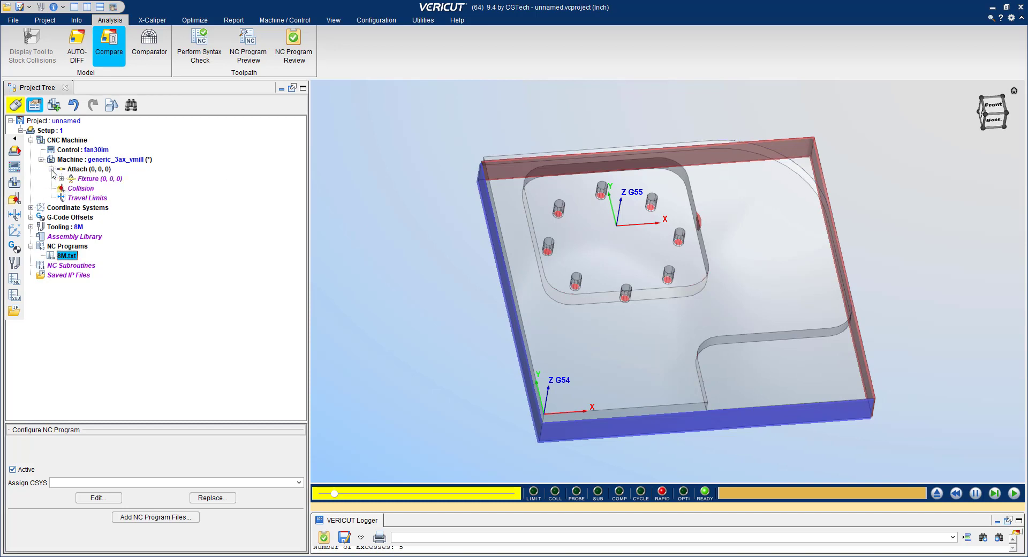
click(62, 178)
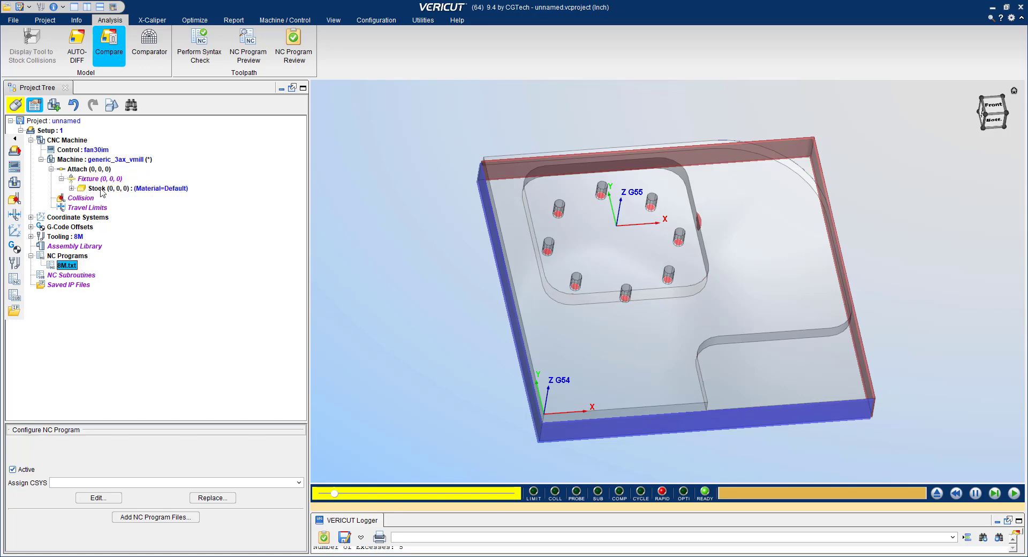
click(101, 189)
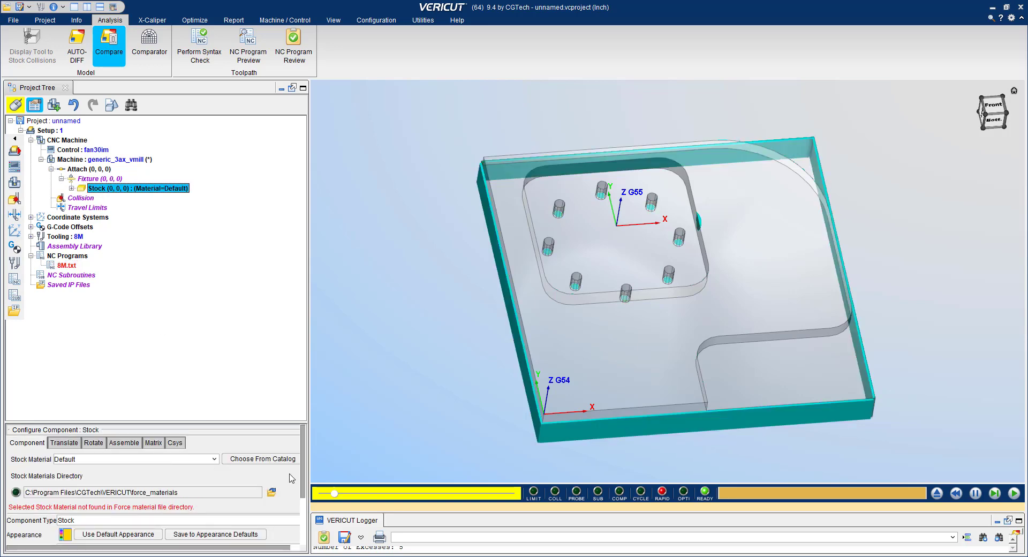
click(937, 493)
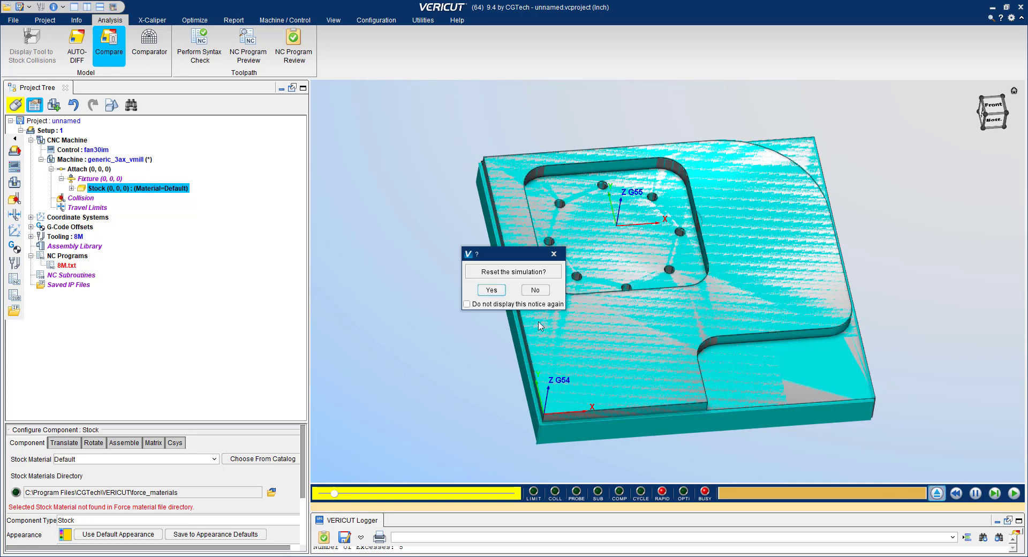
click(489, 290)
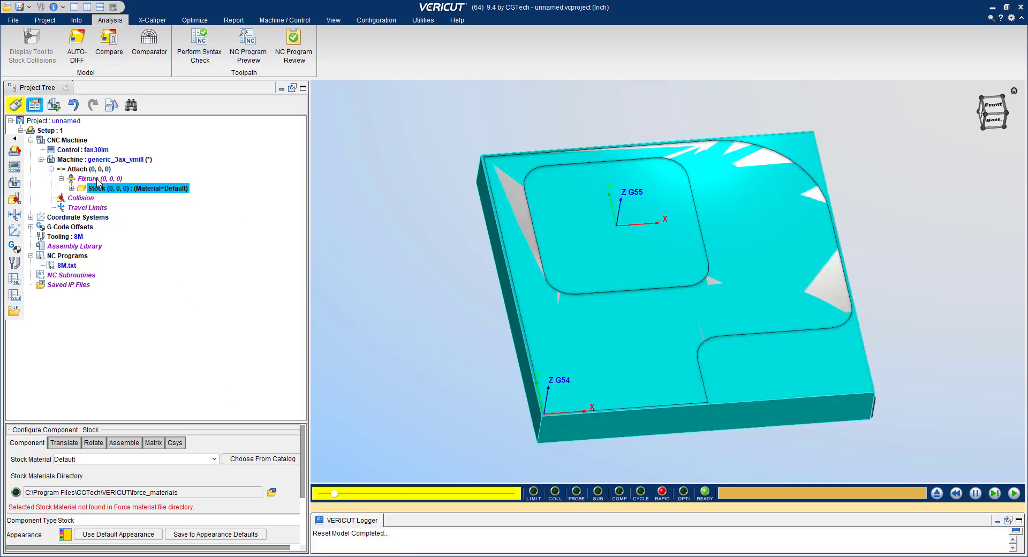
- Set the stock block model's X length and Y width to 4.03 in
click(72, 189)
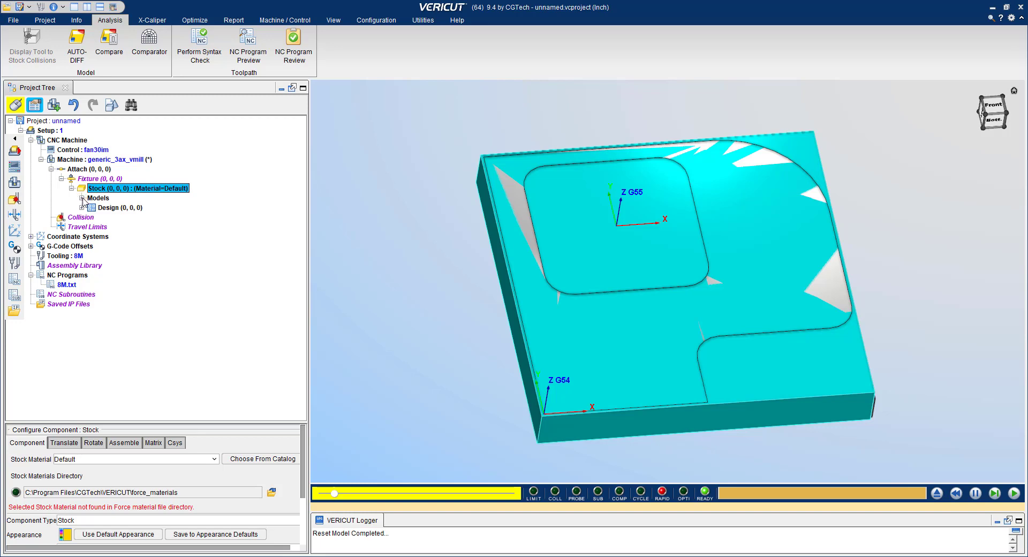
click(82, 198)
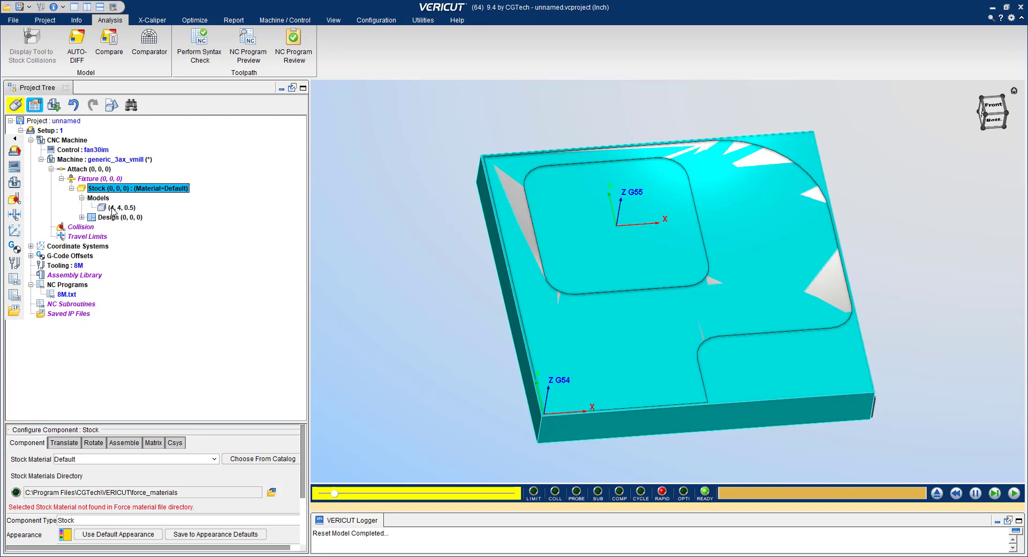
click(114, 209)
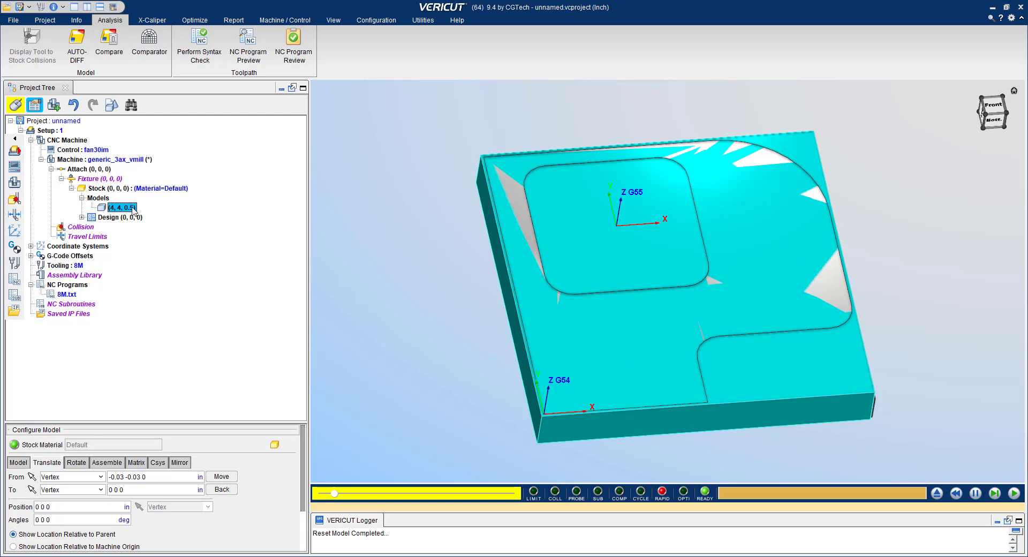
mouse_move(121, 209)
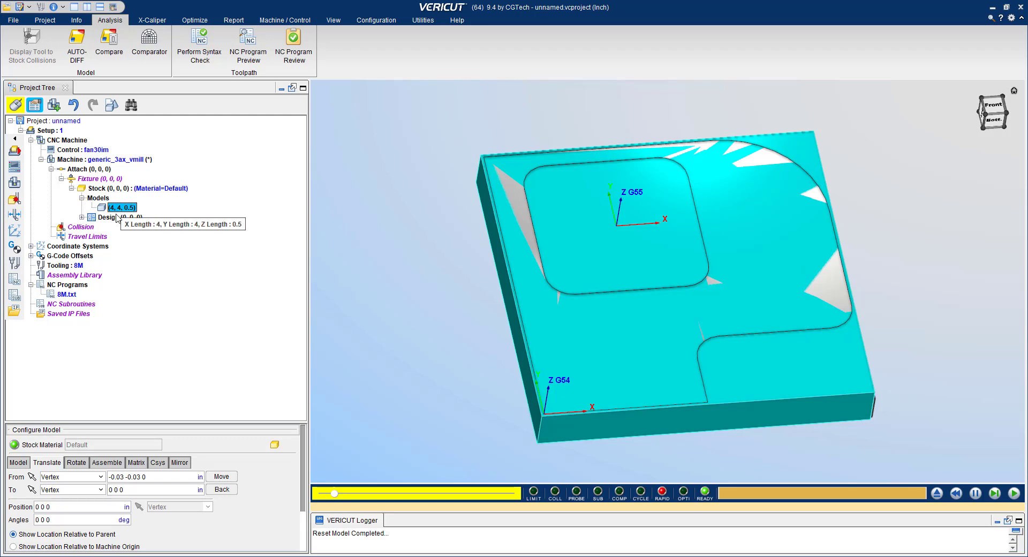
click(19, 463)
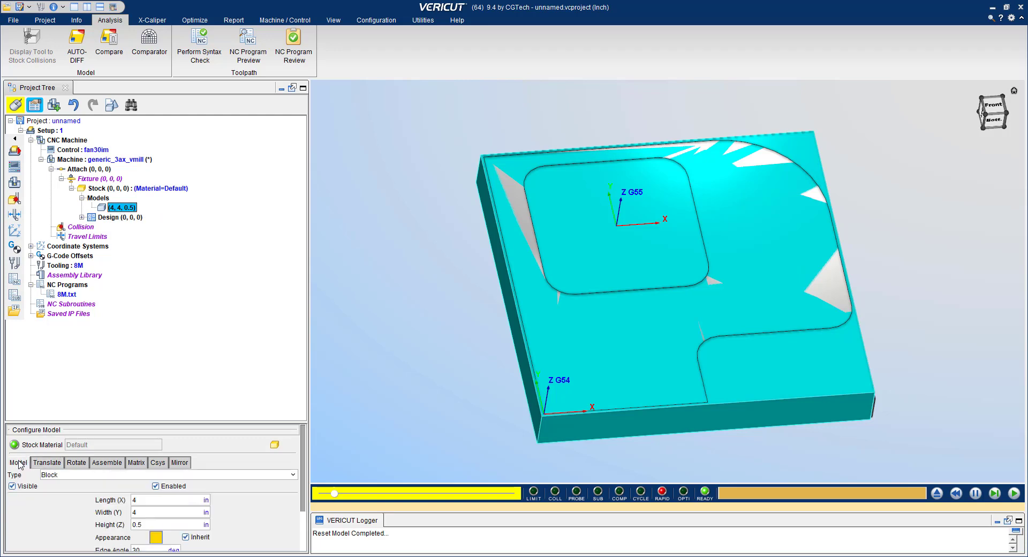
double_click(159, 503)
double_click(154, 511)
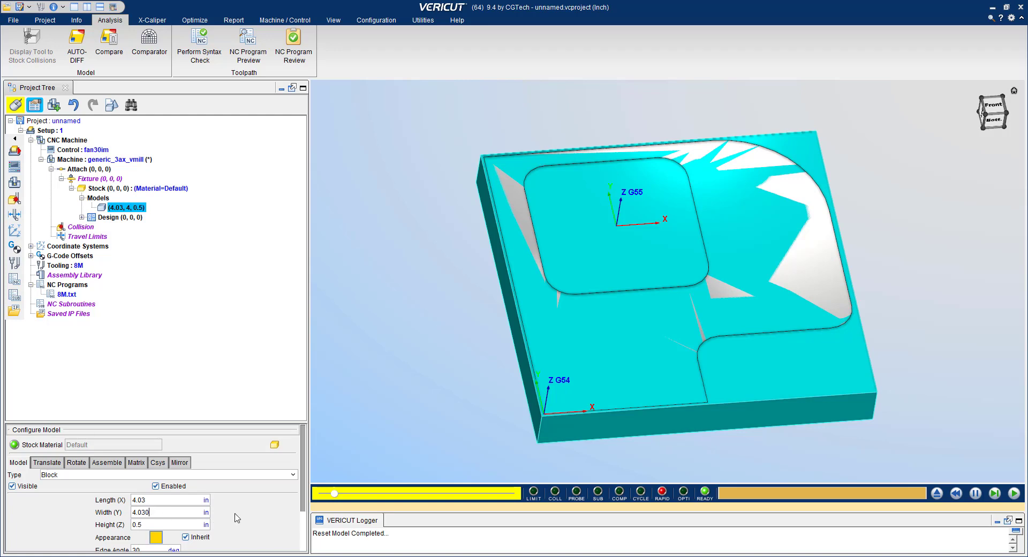
key(Tab)
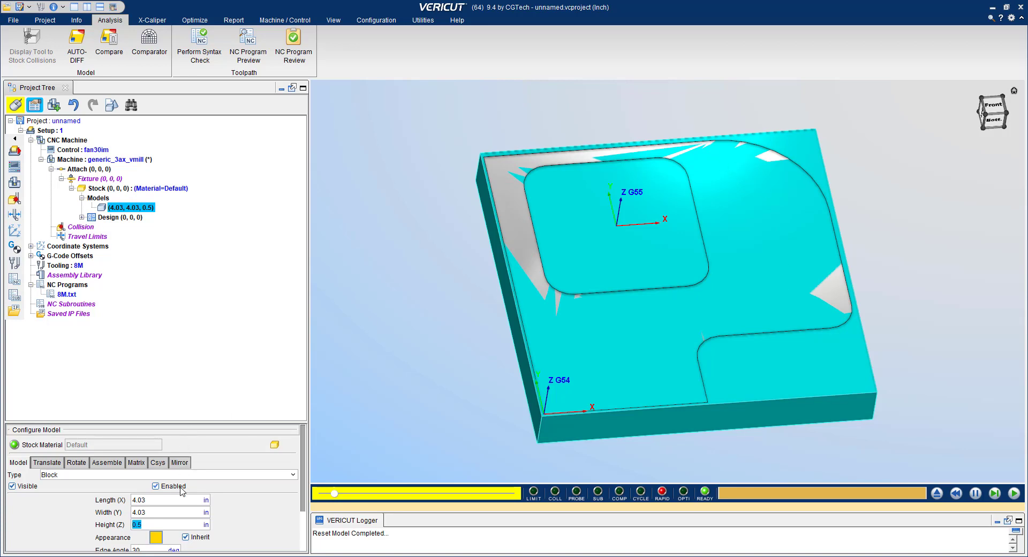
- Run the 8M.txt program on the resized stock and compare the cut part with the design from several angles
click(1014, 494)
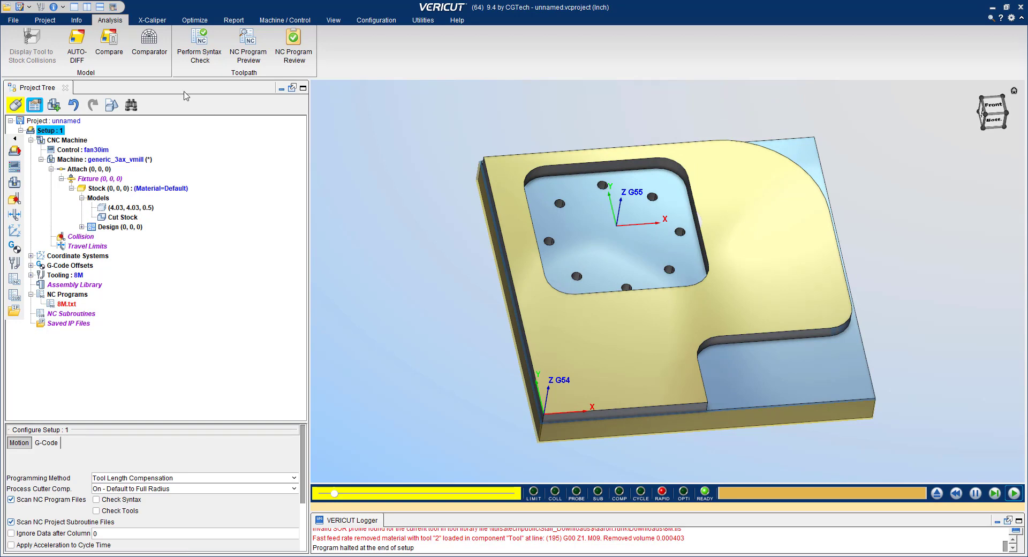
click(108, 46)
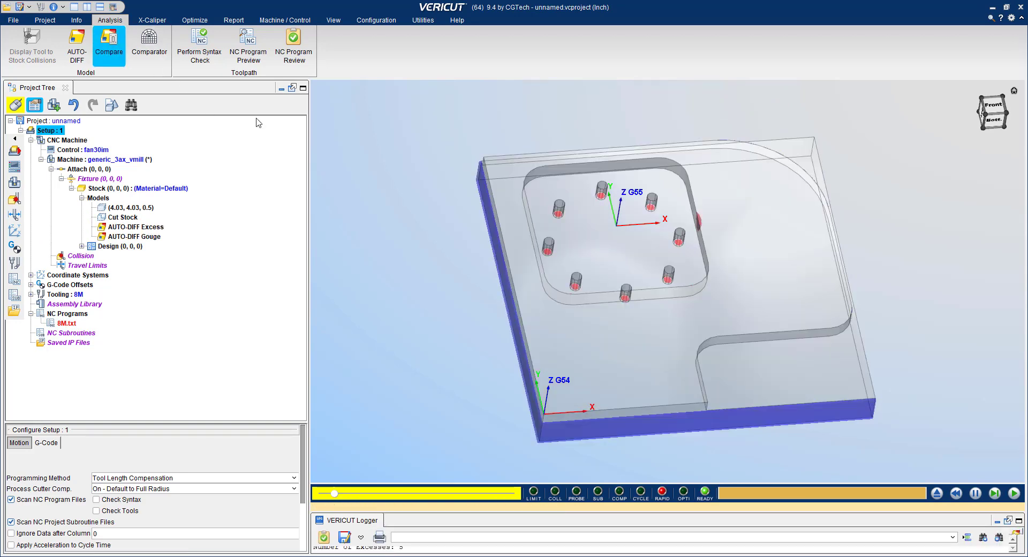
middle_drag(746, 372, 953, 438)
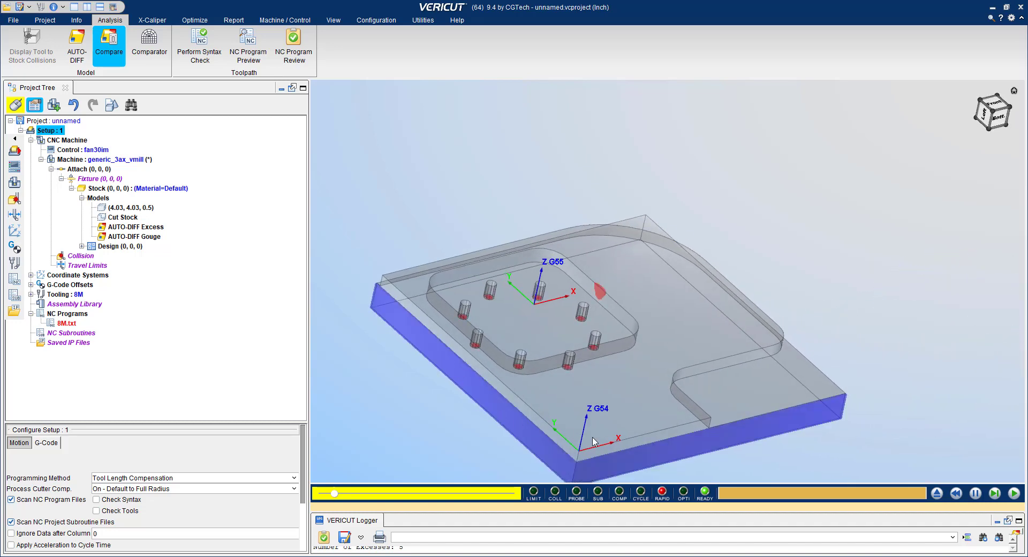
middle_drag(596, 440, 624, 354)
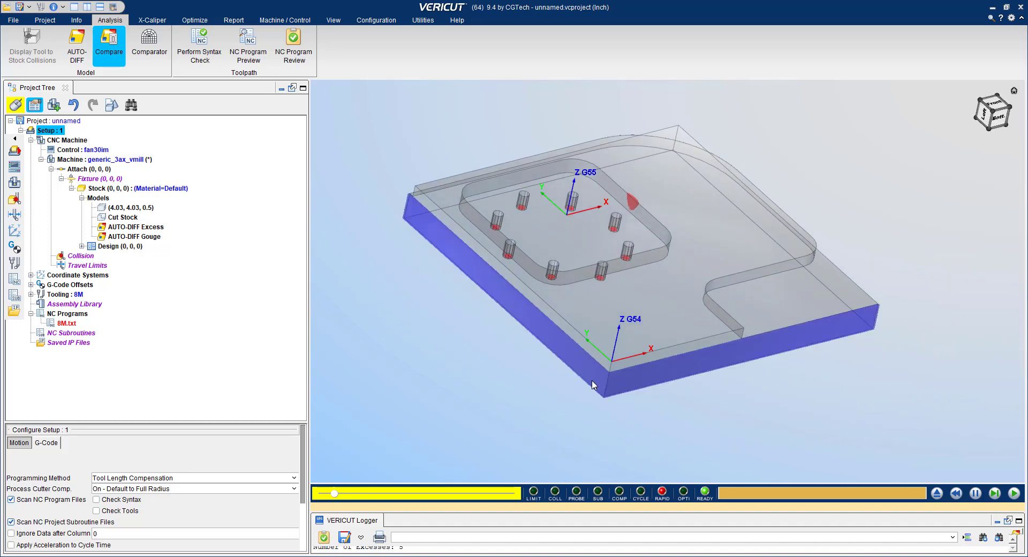
mouse_move(763, 320)
middle_down()
mouse_move(704, 374)
mouse_move(617, 429)
mouse_move(680, 370)
mouse_move(635, 406)
middle_up()
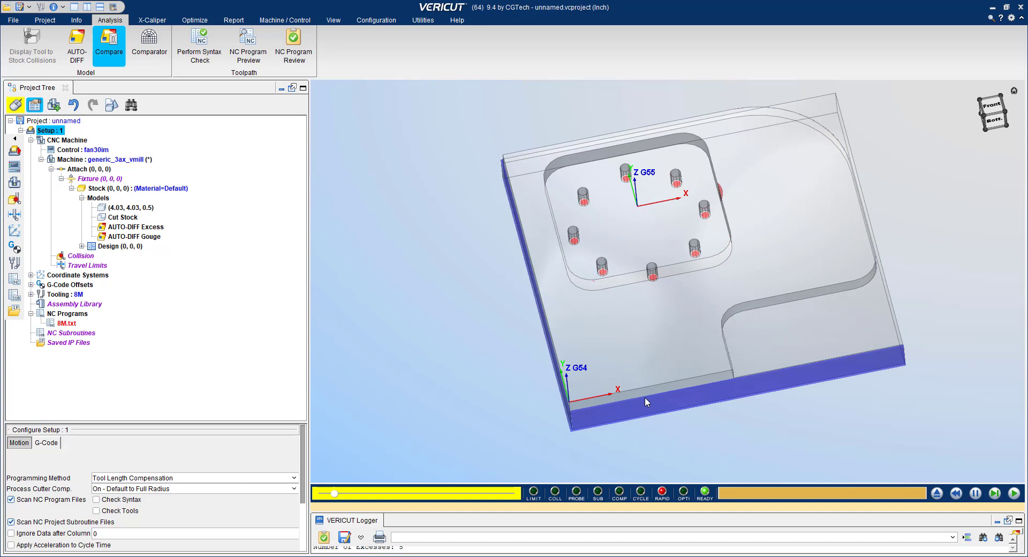
mouse_move(668, 356)
middle_down()
mouse_move(597, 360)
mouse_move(634, 345)
mouse_move(646, 322)
mouse_move(649, 247)
middle_up()
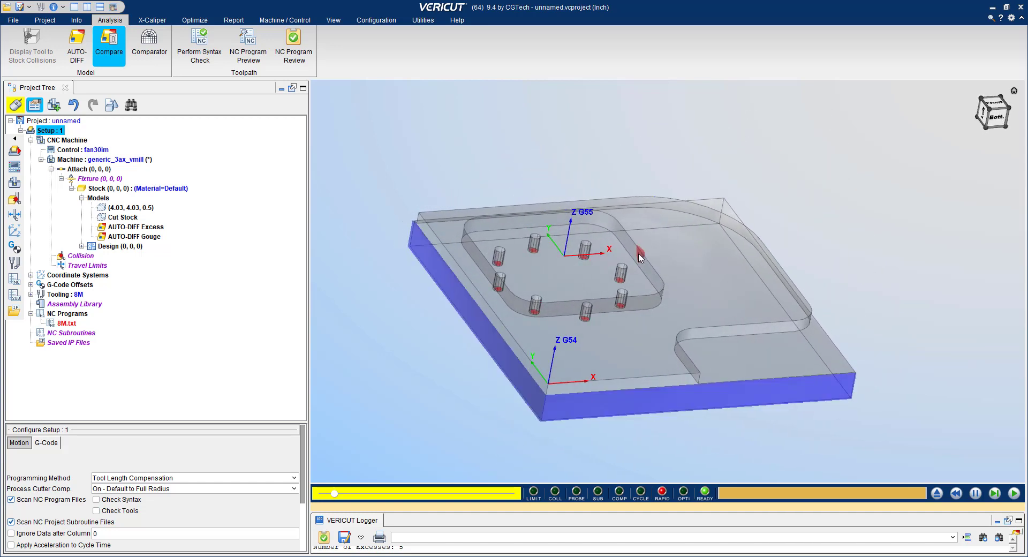
- Examine the pocket wall and drilled holes and read their AUTO-DIFF deviation records in the enlarged VERICUT Logger
scroll(644, 260, up, 5)
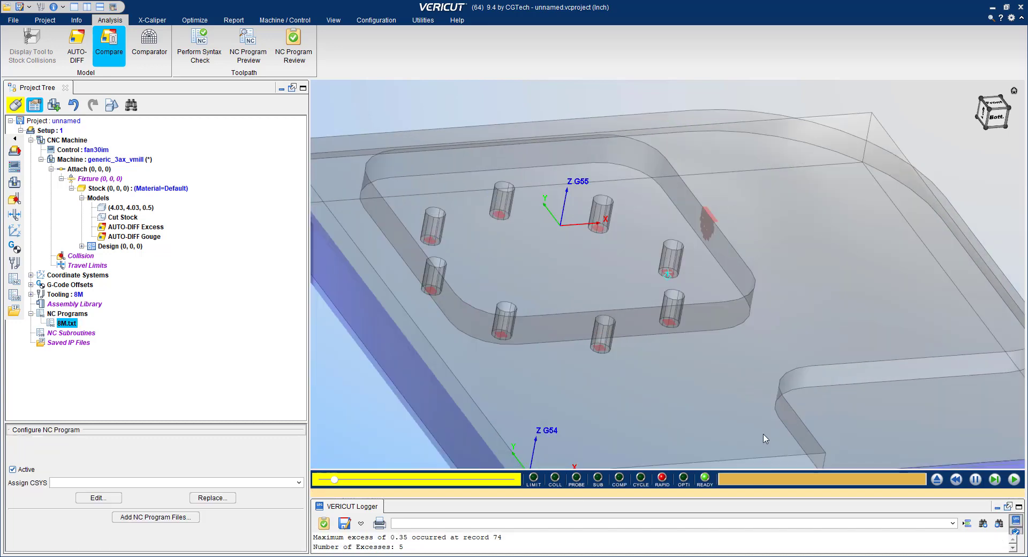
drag(759, 483, 756, 336)
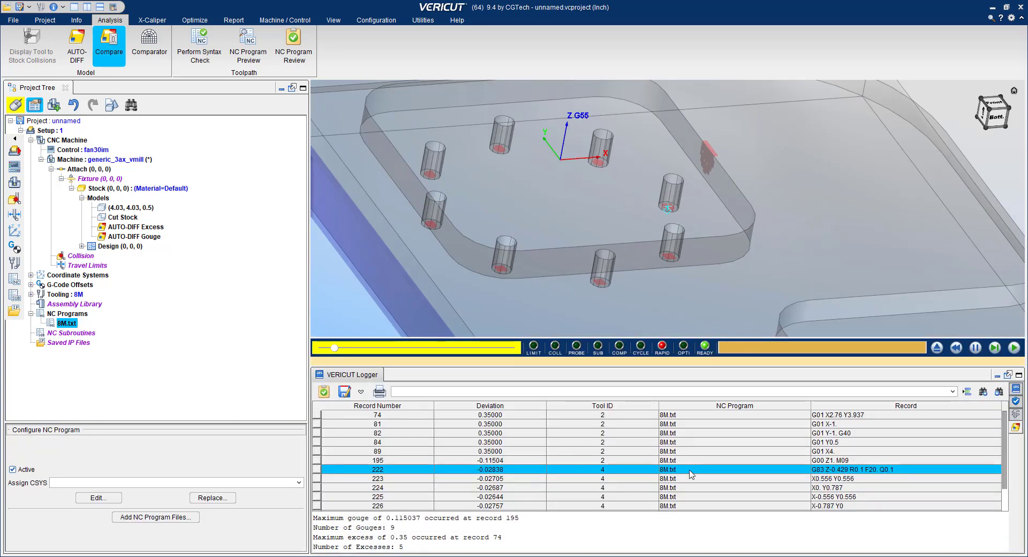
scroll(694, 475, down, 1)
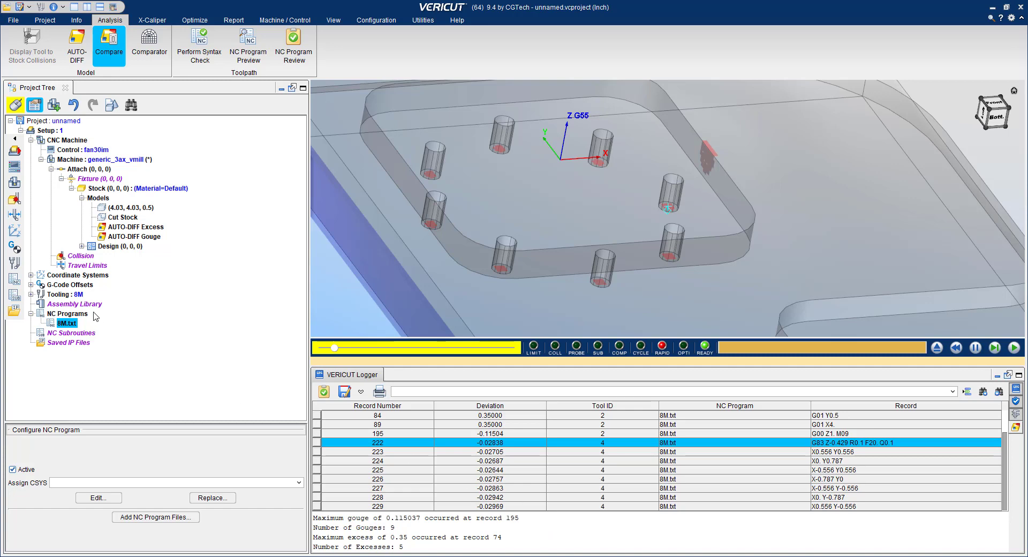
- Go to line 195 in 8M.txt, add X0 to the G40 line just above it, and save and close the file
double_click(73, 324)
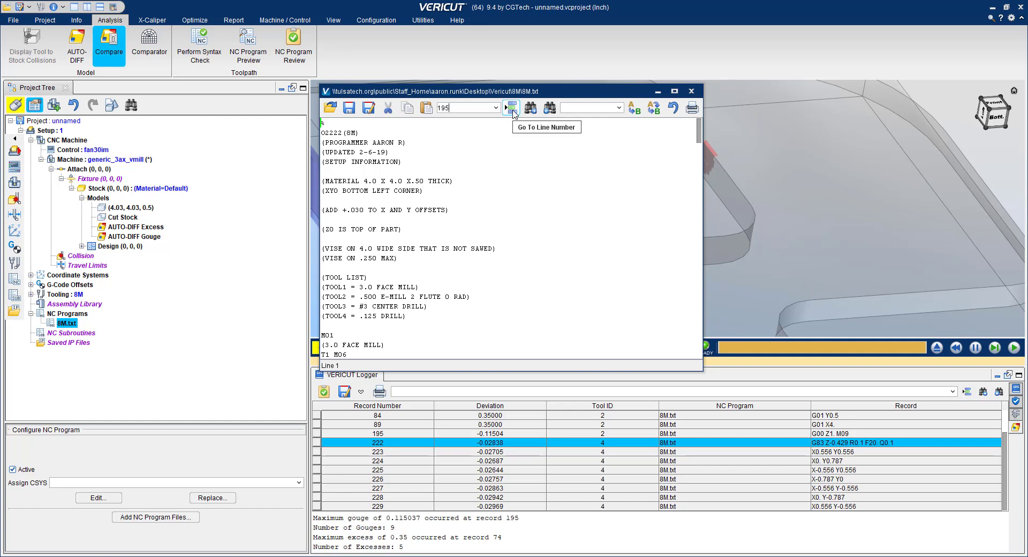
click(511, 108)
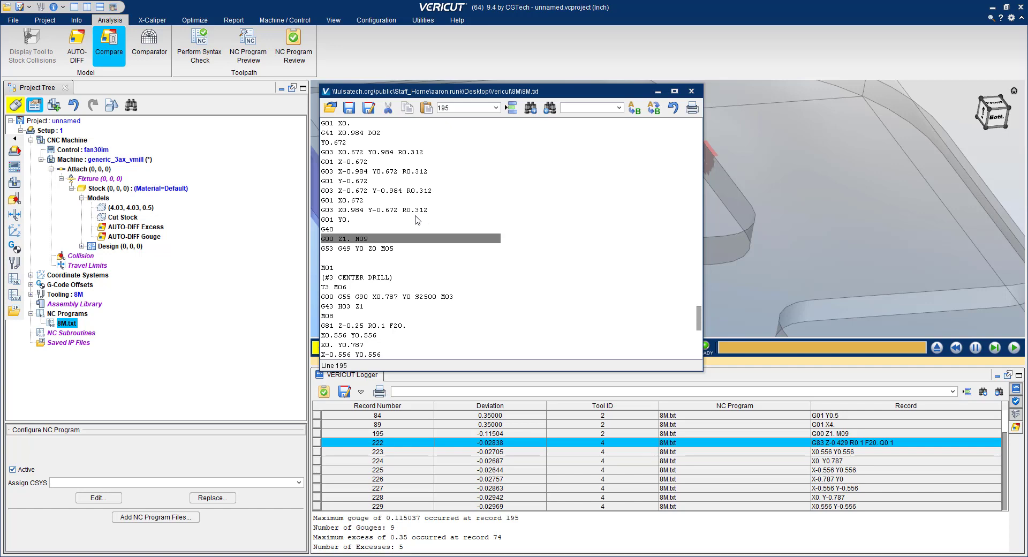
click(339, 231)
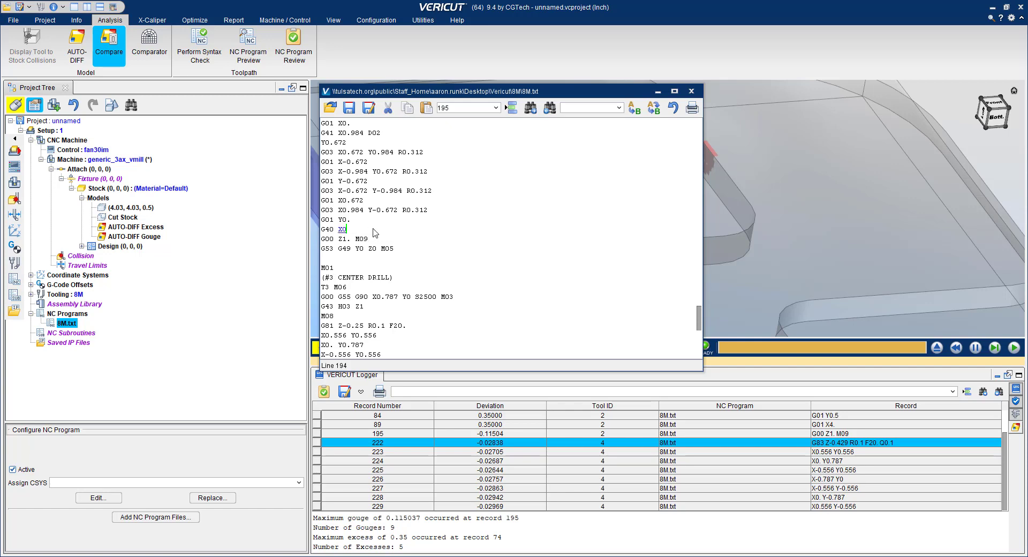
click(351, 123)
click(352, 230)
click(396, 230)
click(692, 91)
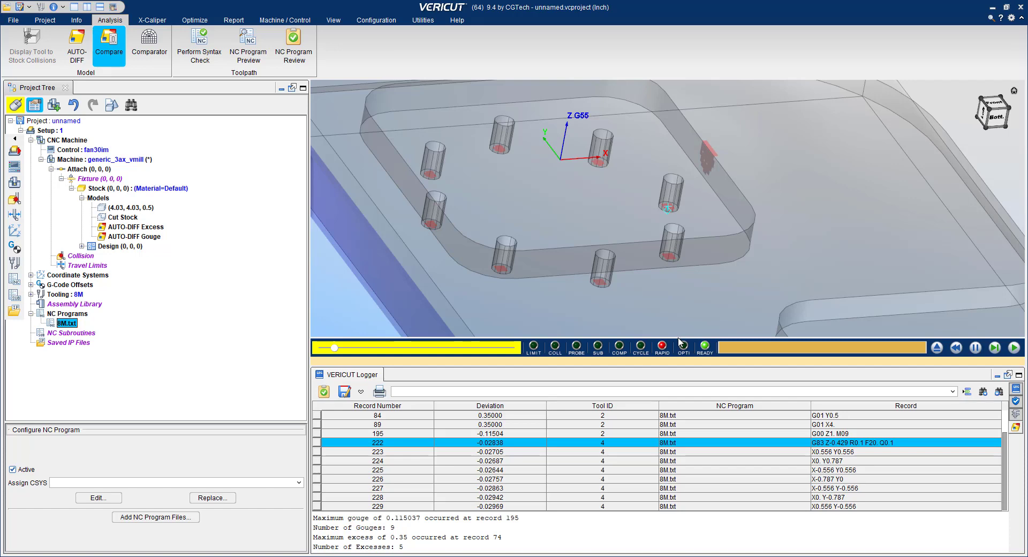
- Rerun the program with the corrected G40 line from a reset simulation and compare the cut stock with the design
drag(679, 341, 673, 487)
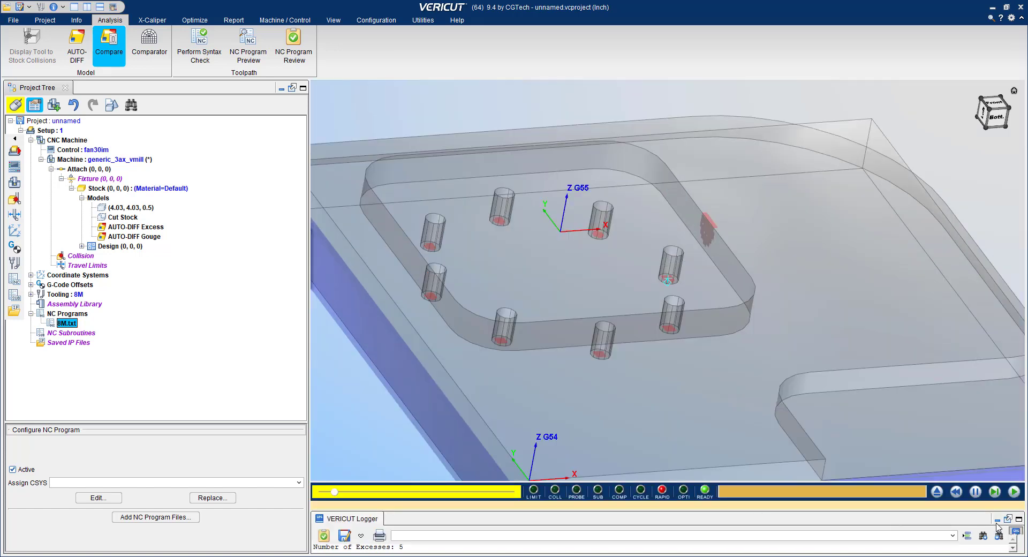
click(937, 491)
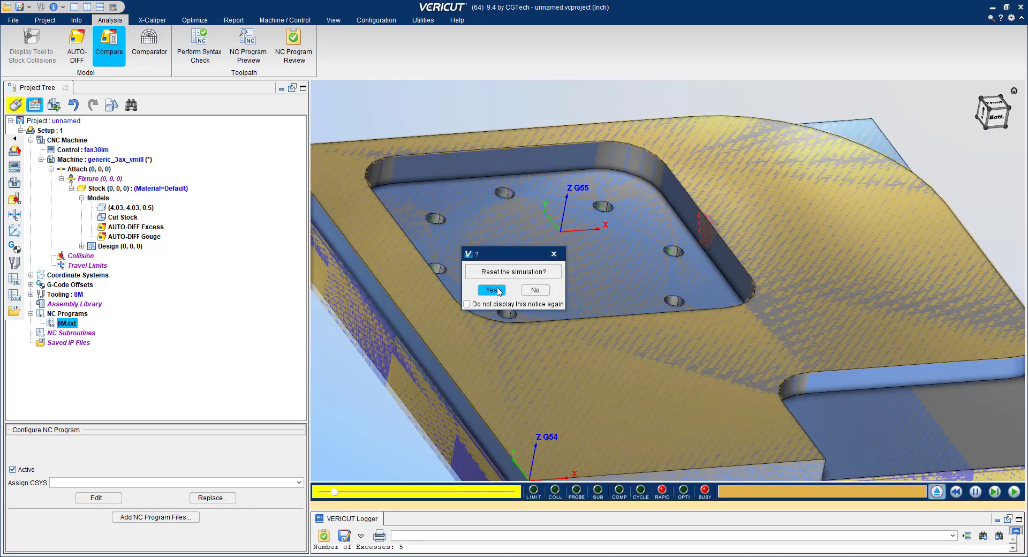
click(492, 290)
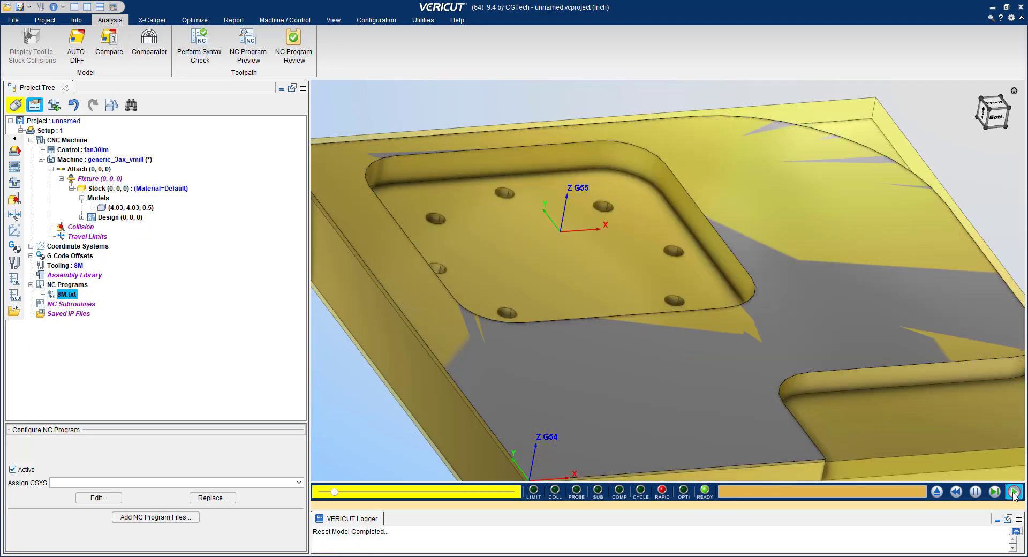
click(1014, 491)
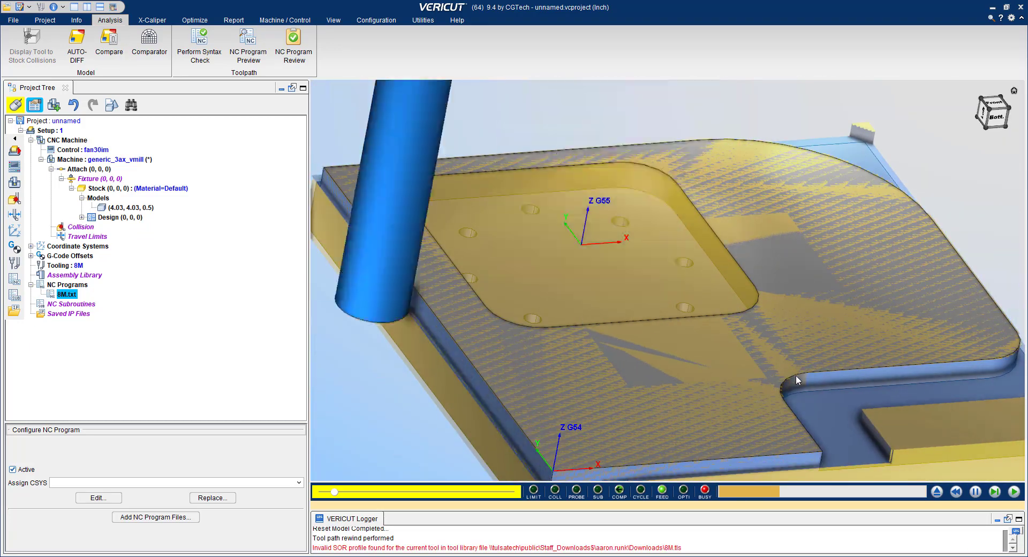
scroll(795, 376, down, 3)
middle_drag(796, 376, 754, 348)
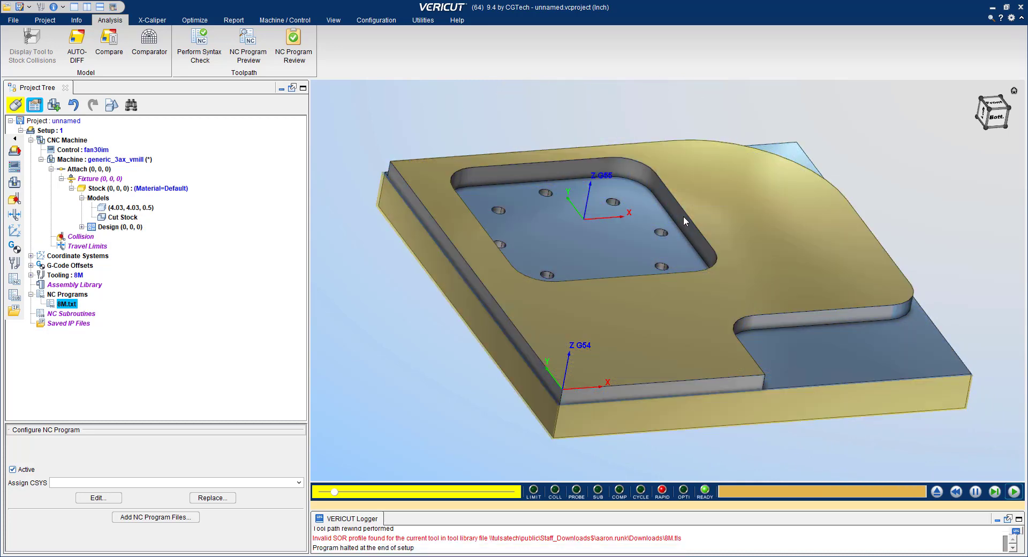
middle_drag(690, 220, 675, 232)
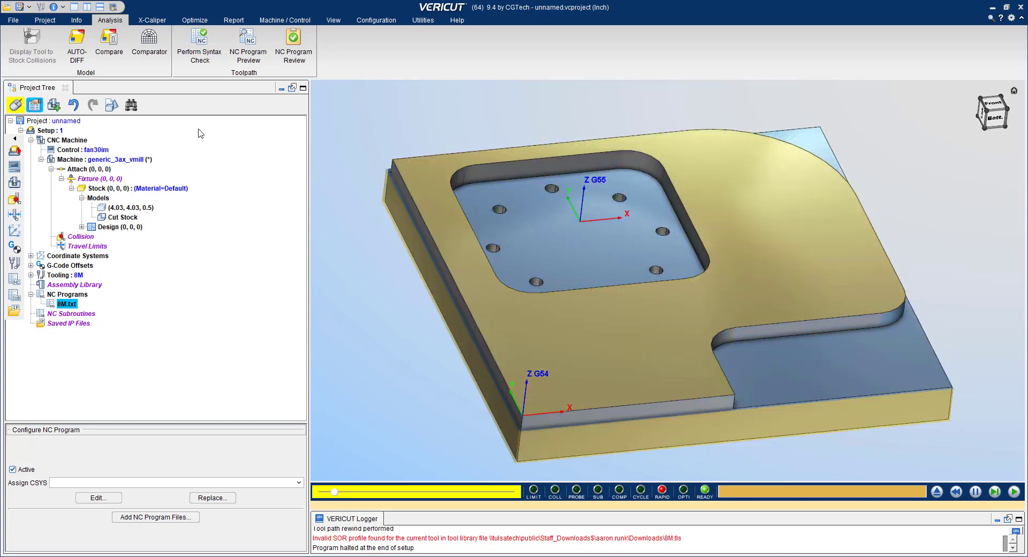
click(110, 51)
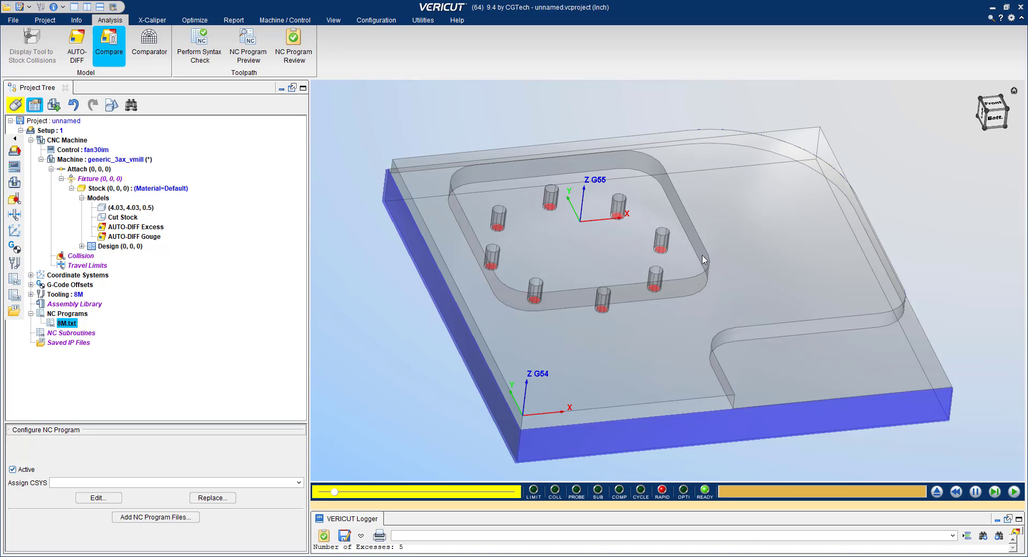
- Examine the red deviations at the bottoms of the drilled holes and check them against the part image in 8M Revisied(2).PDF
mouse_move(665, 251)
middle_down()
mouse_move(674, 235)
mouse_move(662, 198)
mouse_move(678, 268)
mouse_move(657, 256)
middle_up()
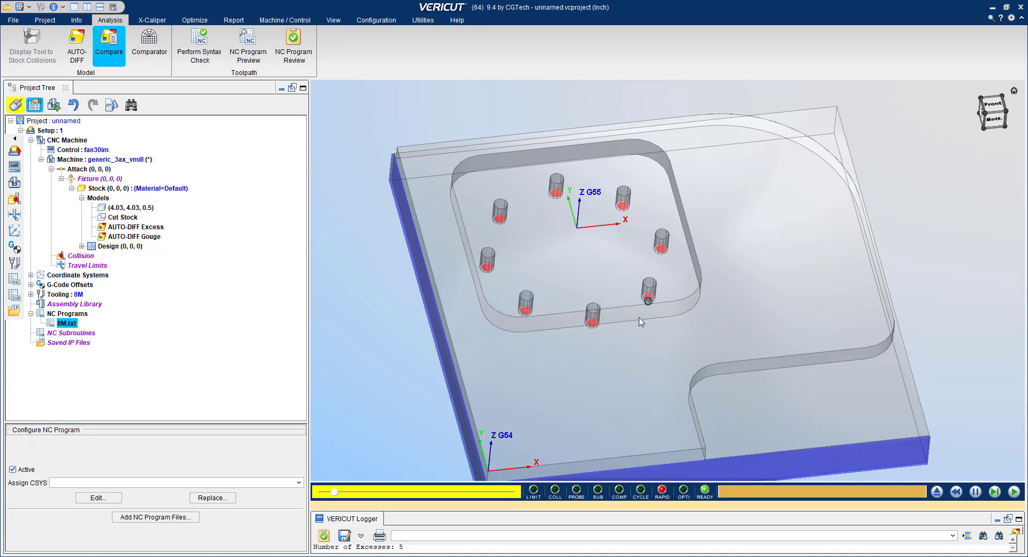
mouse_move(643, 324)
middle_down()
mouse_move(616, 227)
mouse_move(564, 232)
mouse_move(578, 285)
middle_up()
scroll(650, 324, up, 6)
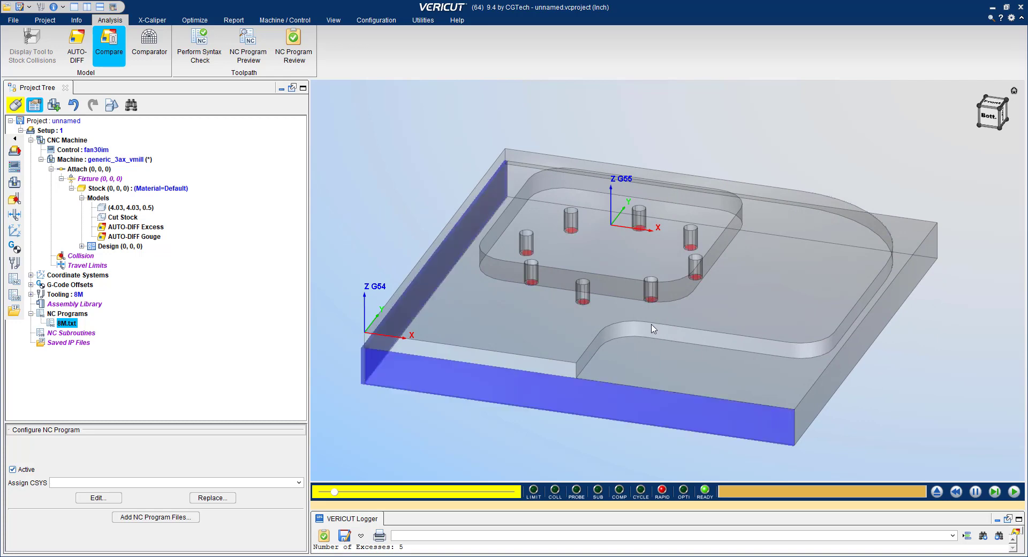
middle_drag(643, 283, 750, 300)
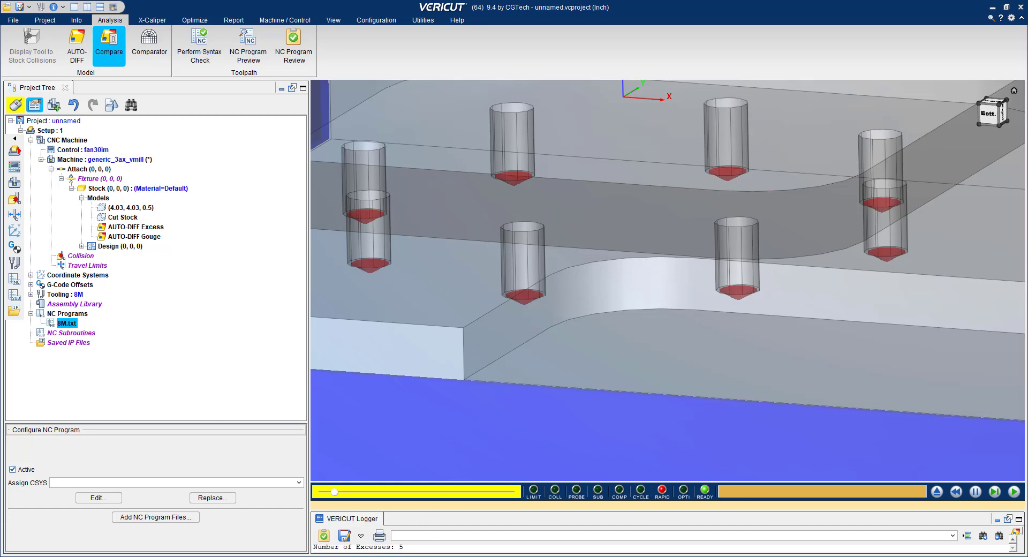
mouse_move(382, 551)
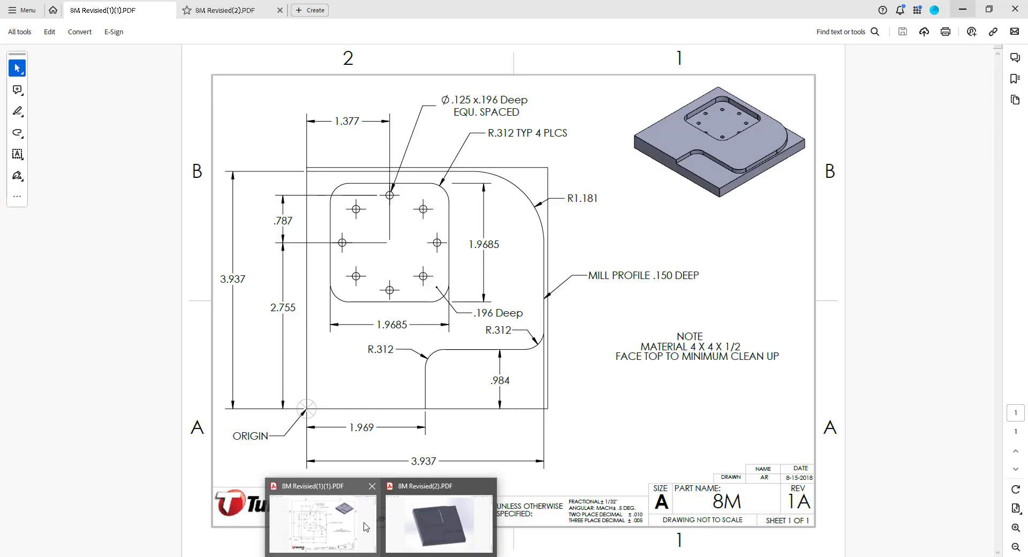
click(411, 524)
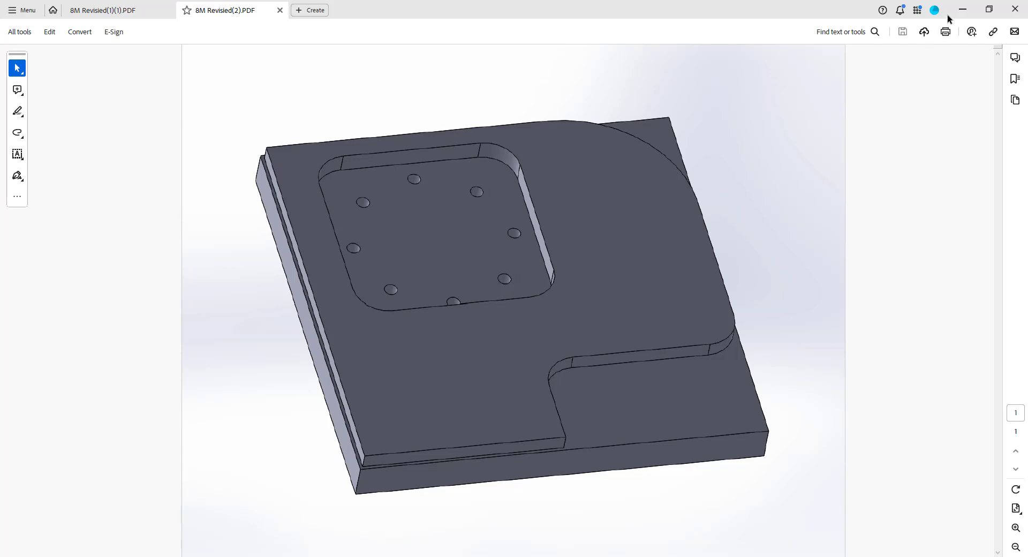
click(962, 9)
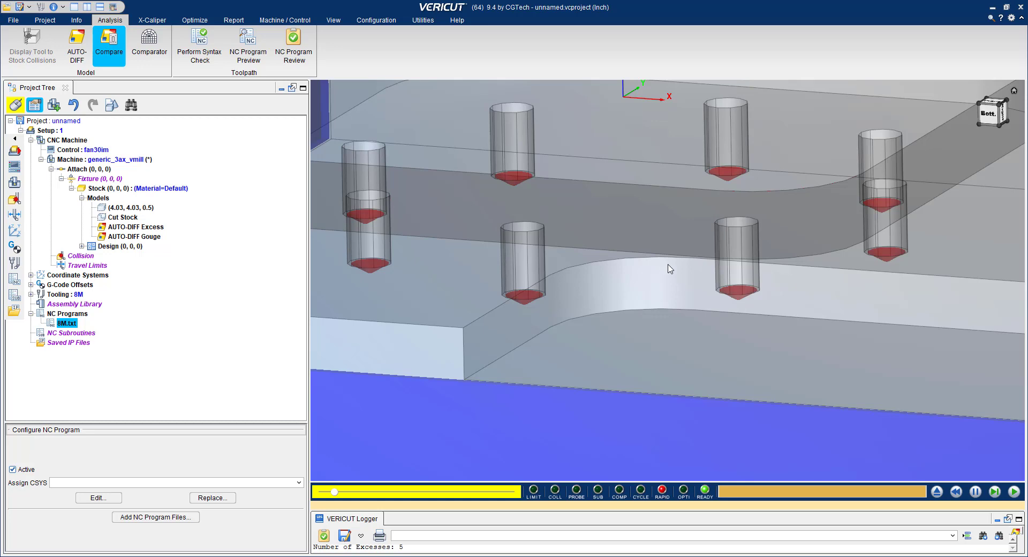
- Check the hole diameter and depth callout in the 8M Revisied(1)(1).PDF drawing against the compared holes in VERICUT
scroll(667, 279, down, 5)
middle_drag(637, 280, 647, 345)
scroll(679, 263, down, 5)
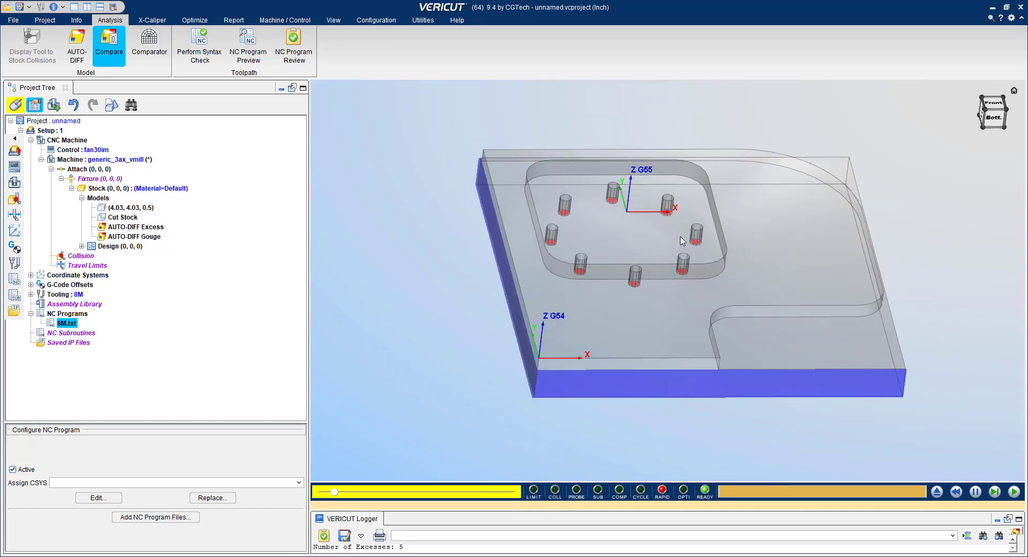
middle_drag(681, 237, 640, 257)
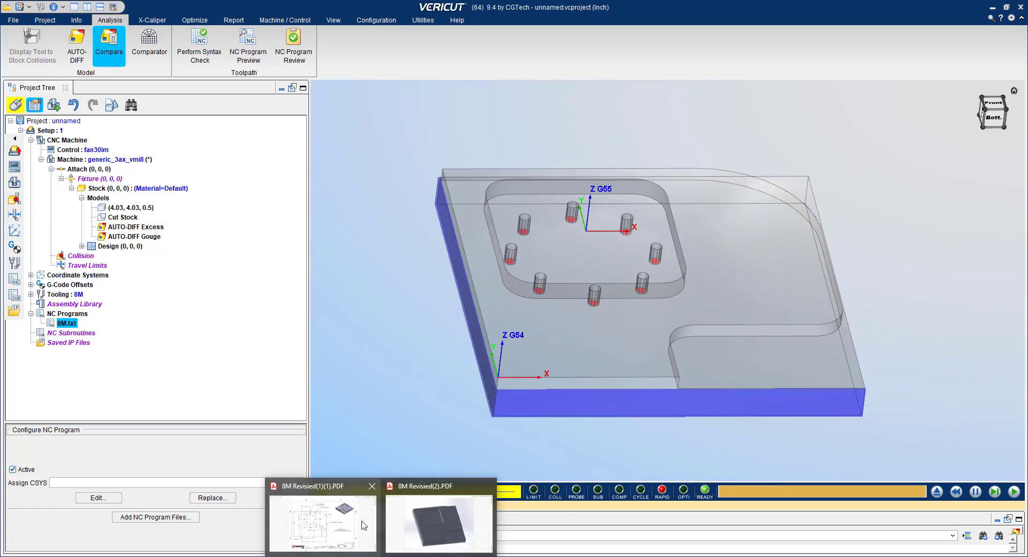
click(321, 515)
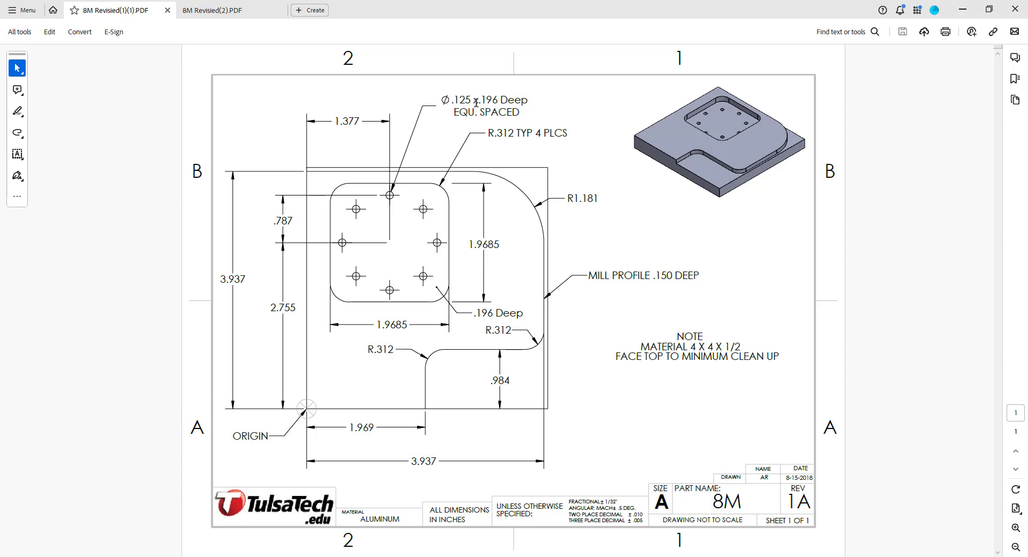
click(962, 9)
scroll(623, 311, up, 5)
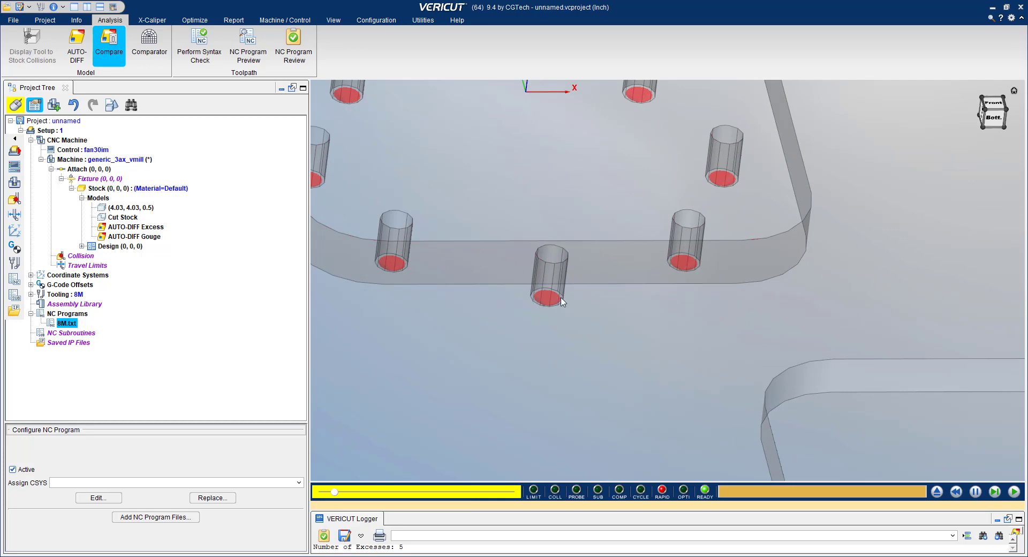
scroll(600, 299, down, 5)
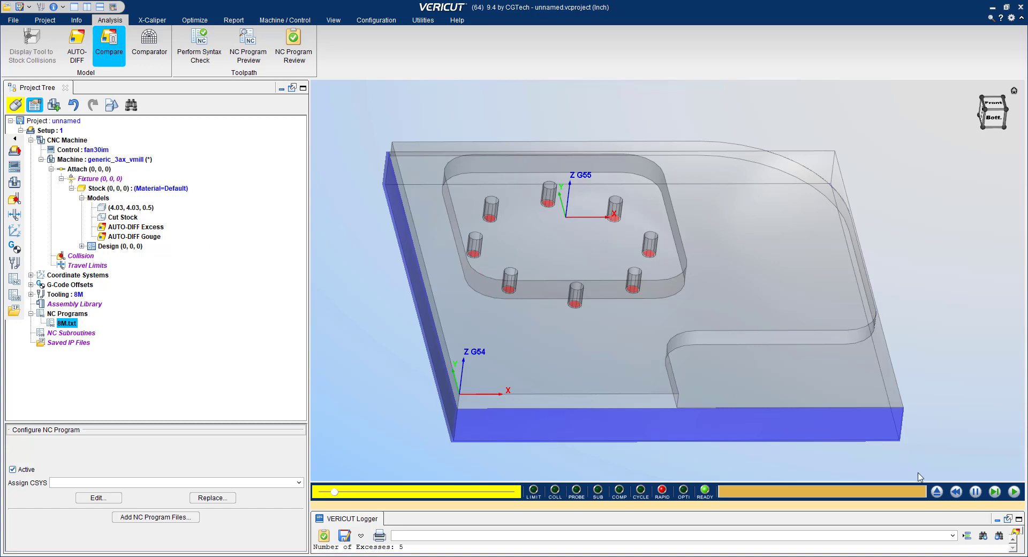
- Reset the simulation and rerun the 8M.txt program to cut the complete part again
click(937, 491)
click(492, 297)
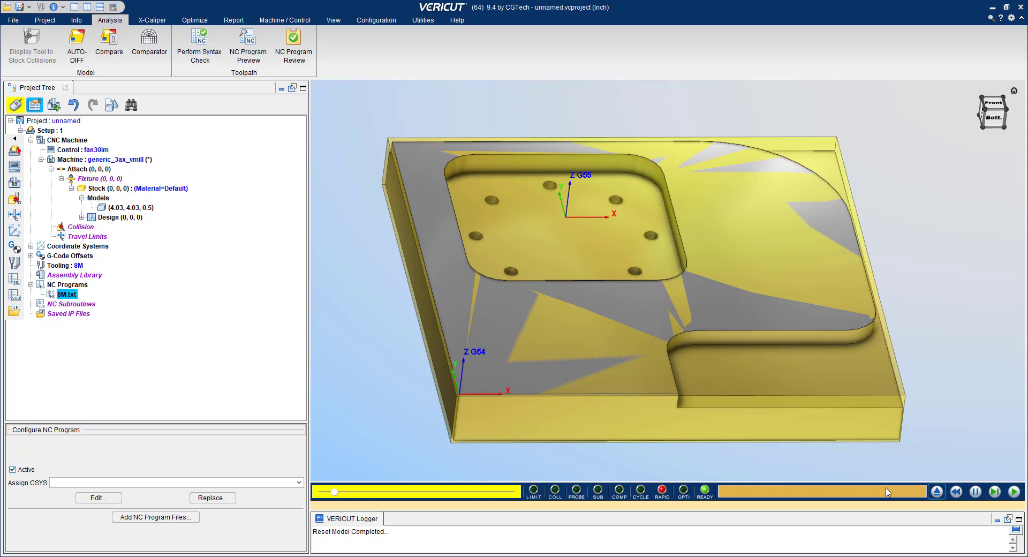
click(1014, 491)
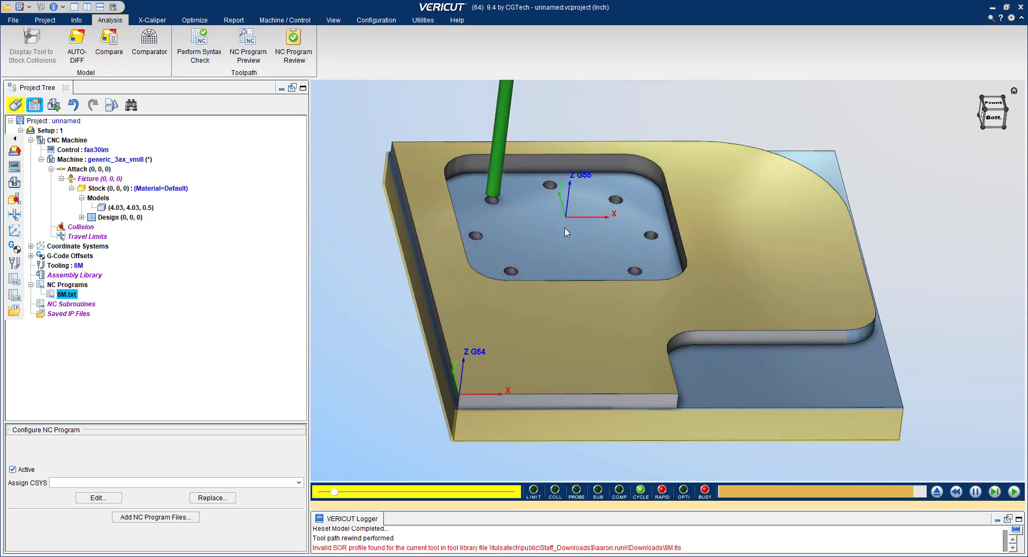
middle_drag(593, 223, 669, 252)
scroll(631, 291, down, 3)
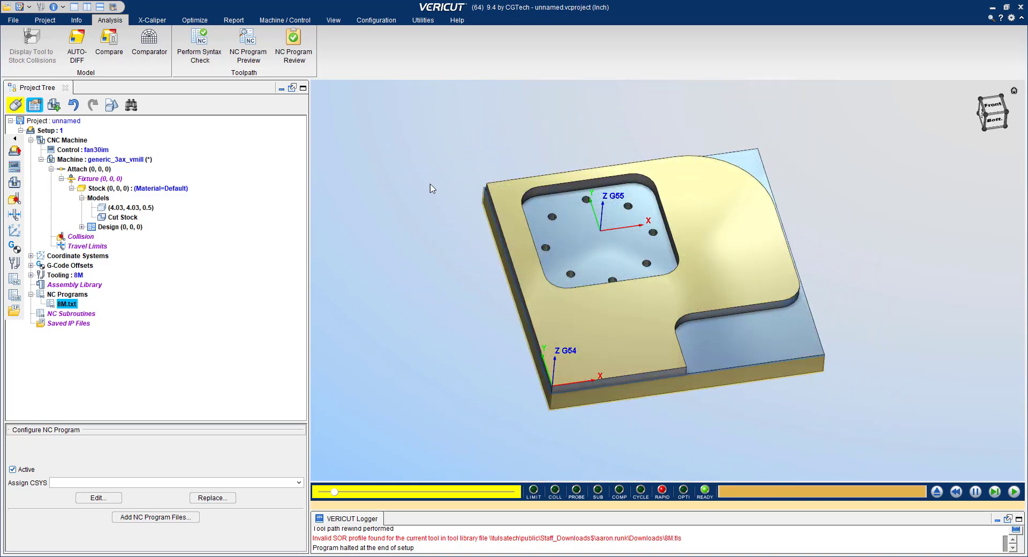
- Save the project as 8M.vcproject in the 8M folder inside the desktop's Vericut folder
click(12, 21)
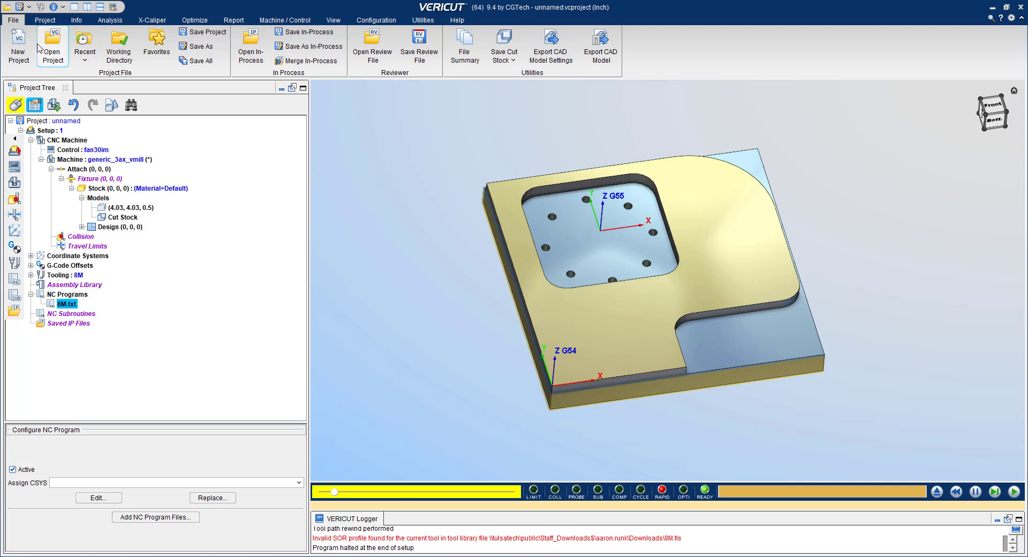
click(198, 47)
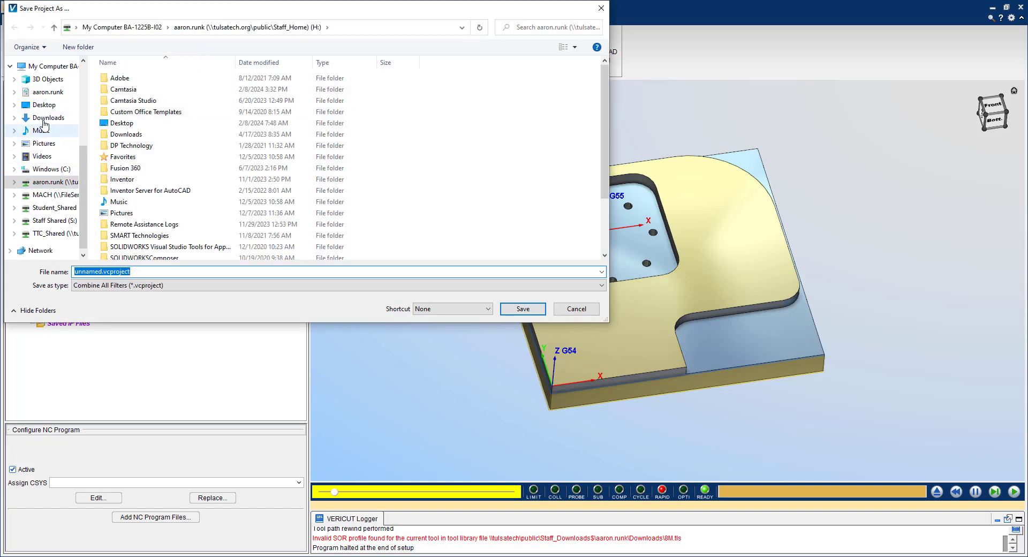
scroll(51, 135, up, 3)
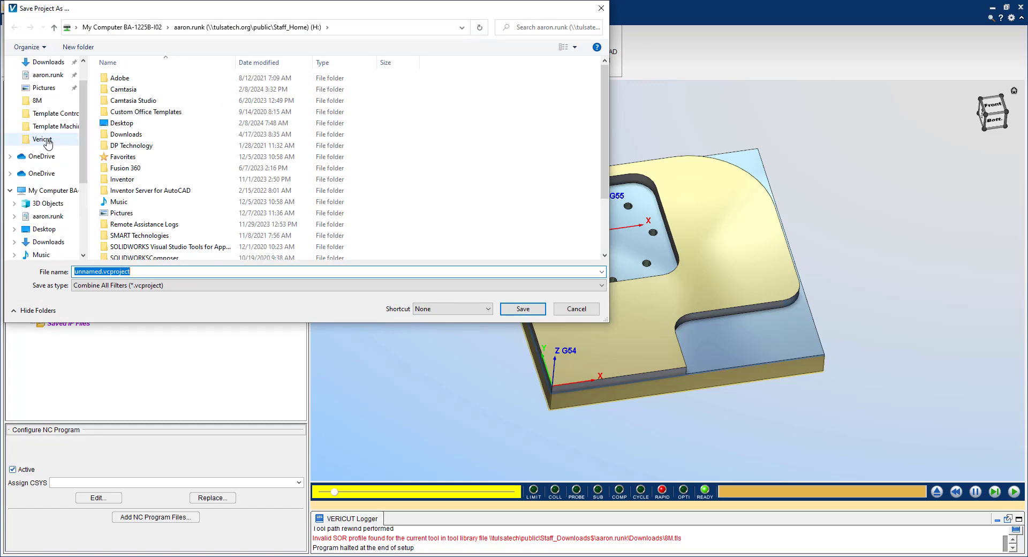
click(54, 139)
click(114, 80)
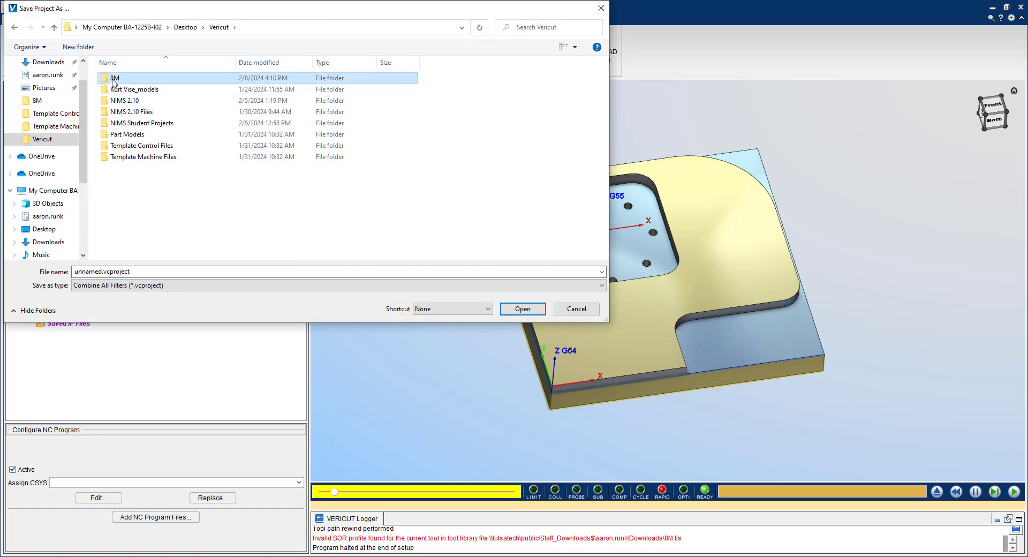
double_click(114, 80)
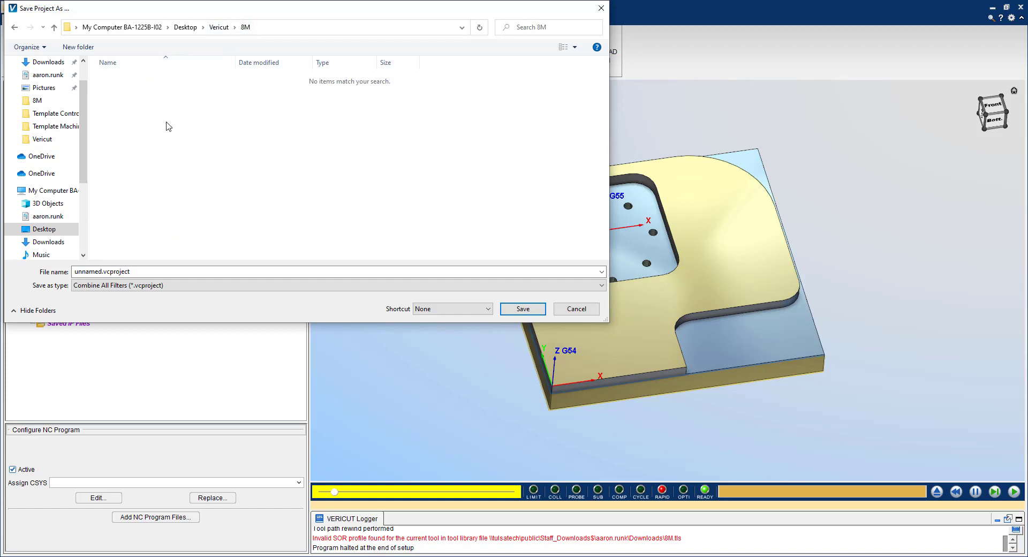
click(107, 272)
double_click(86, 271)
text(8M)
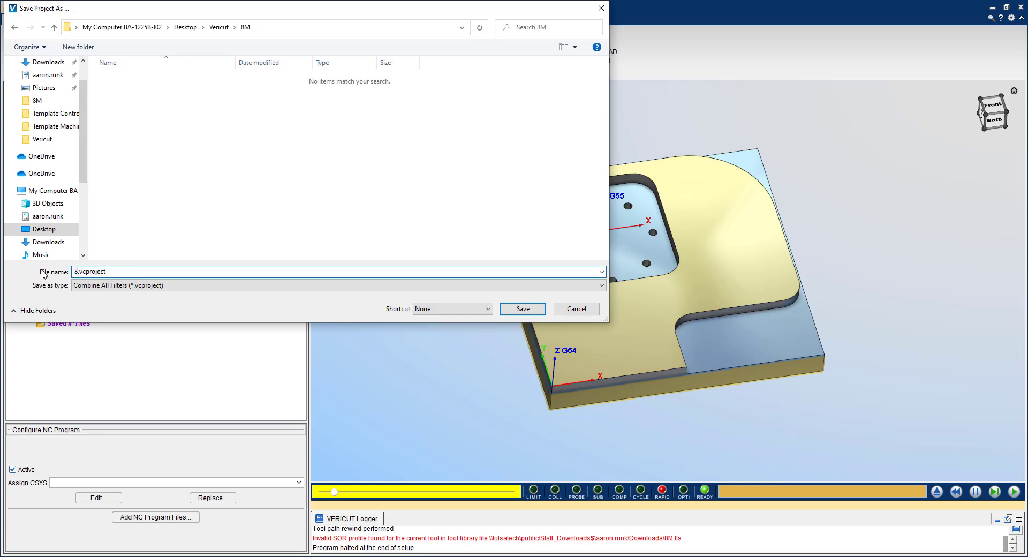
click(523, 309)
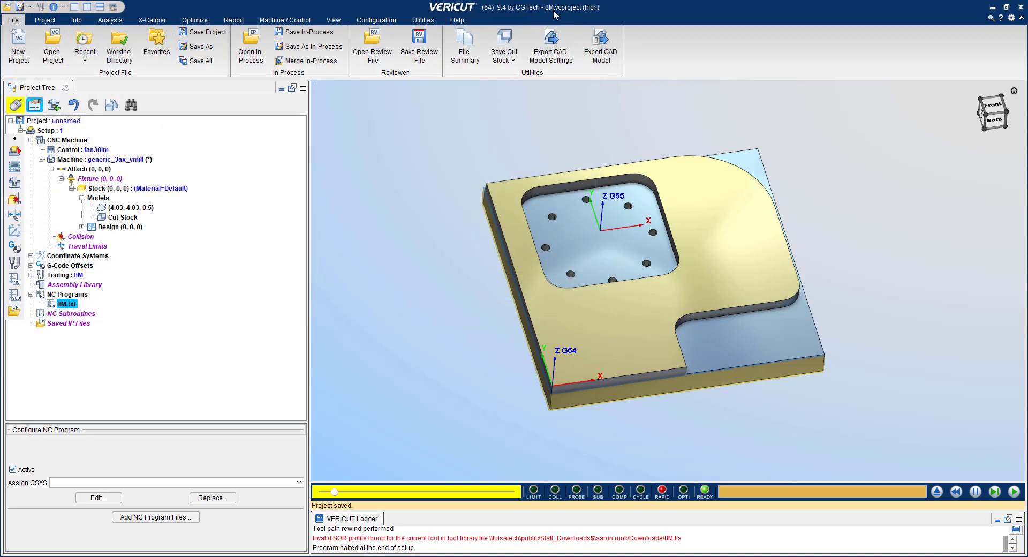
middle_drag(696, 308, 699, 264)
scroll(694, 318, up, 3)
mouse_move(637, 287)
middle_down()
mouse_move(610, 320)
mouse_move(576, 303)
mouse_move(585, 294)
mouse_move(615, 304)
mouse_move(747, 282)
mouse_move(613, 193)
middle_up()
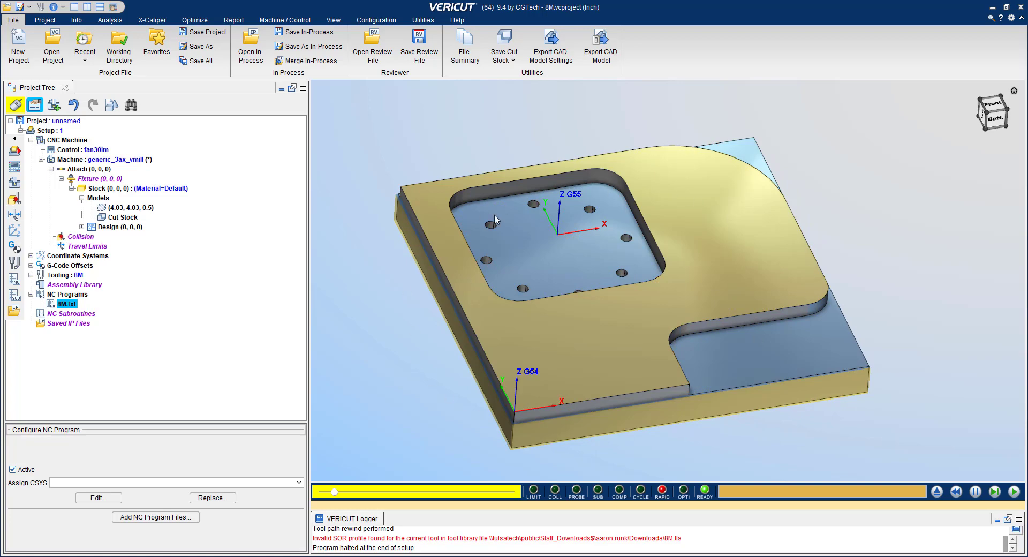